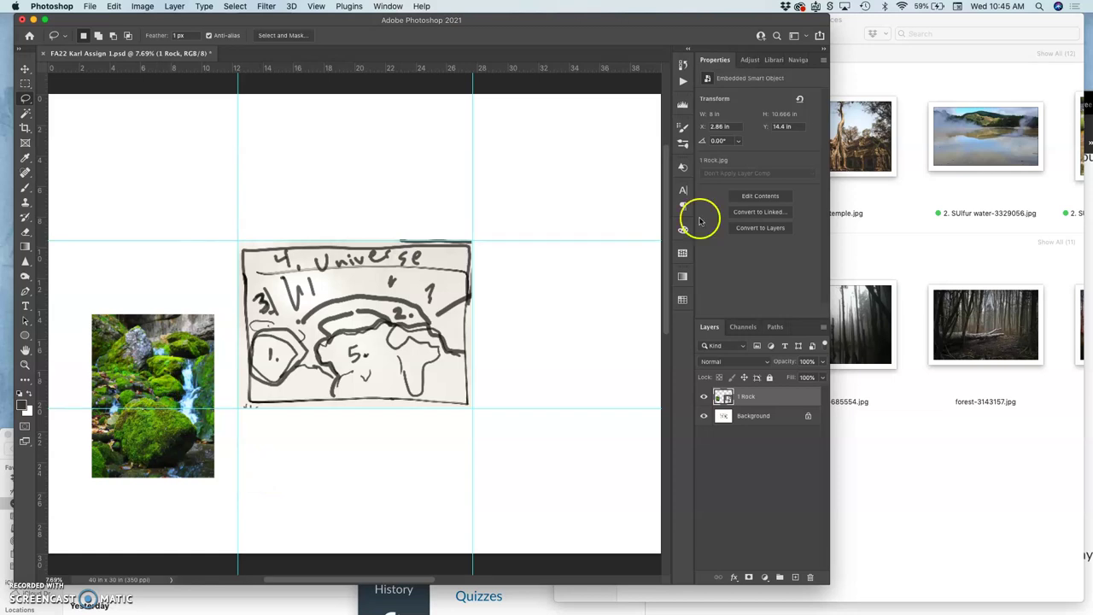
# Step: Drop the mushroom photo from Finder onto the canvas and shrink it to about 65%
pyautogui.click(909, 192)
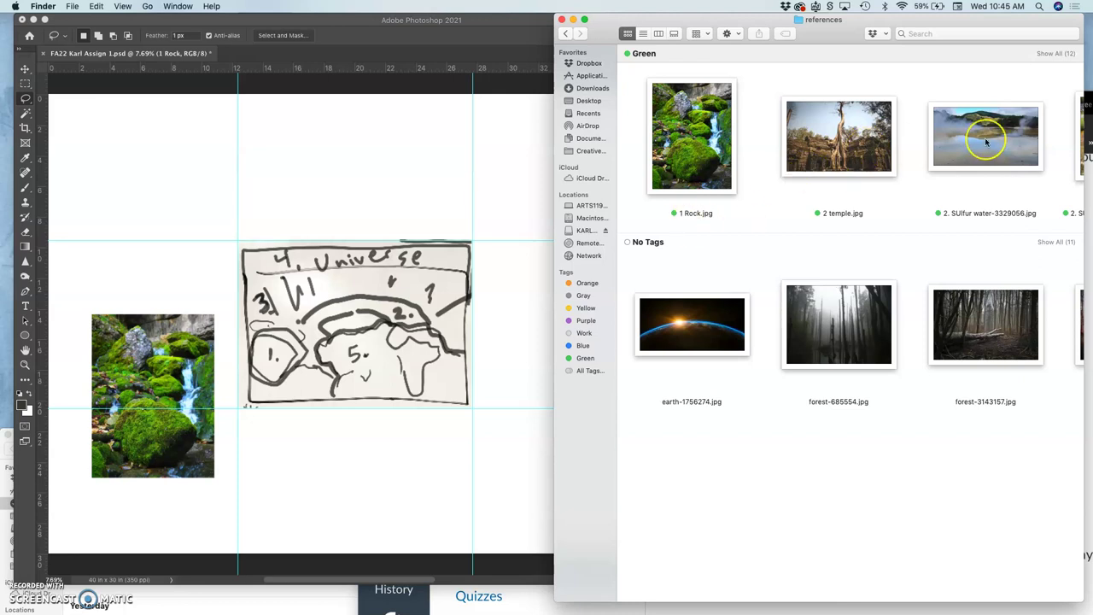
pyautogui.hscroll(3, 987, 141)
pyautogui.hscroll(6, 986, 143)
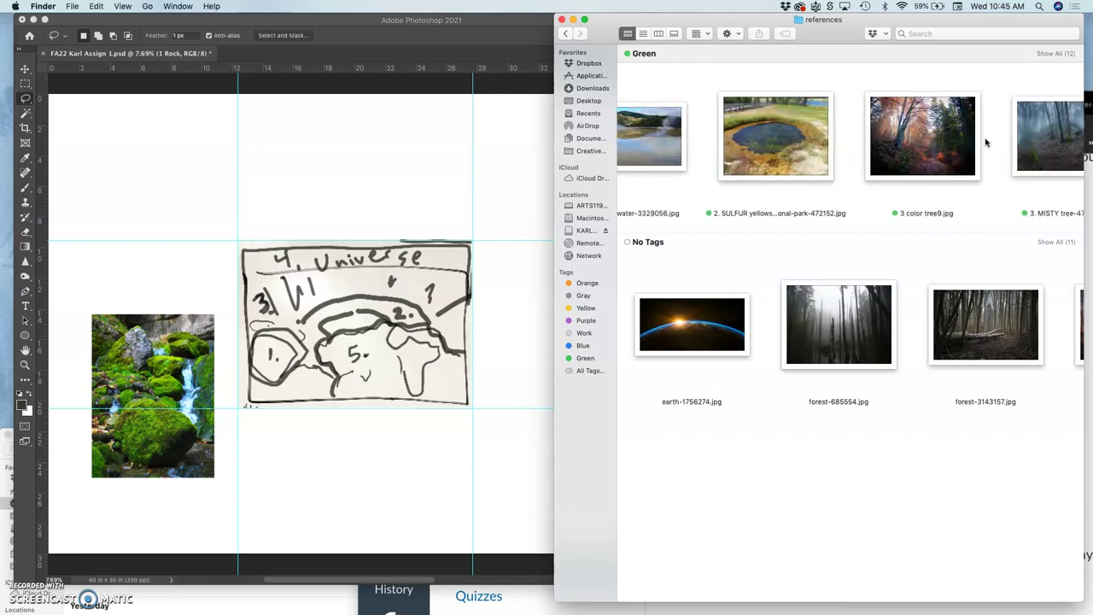
pyautogui.hscroll(3, 986, 143)
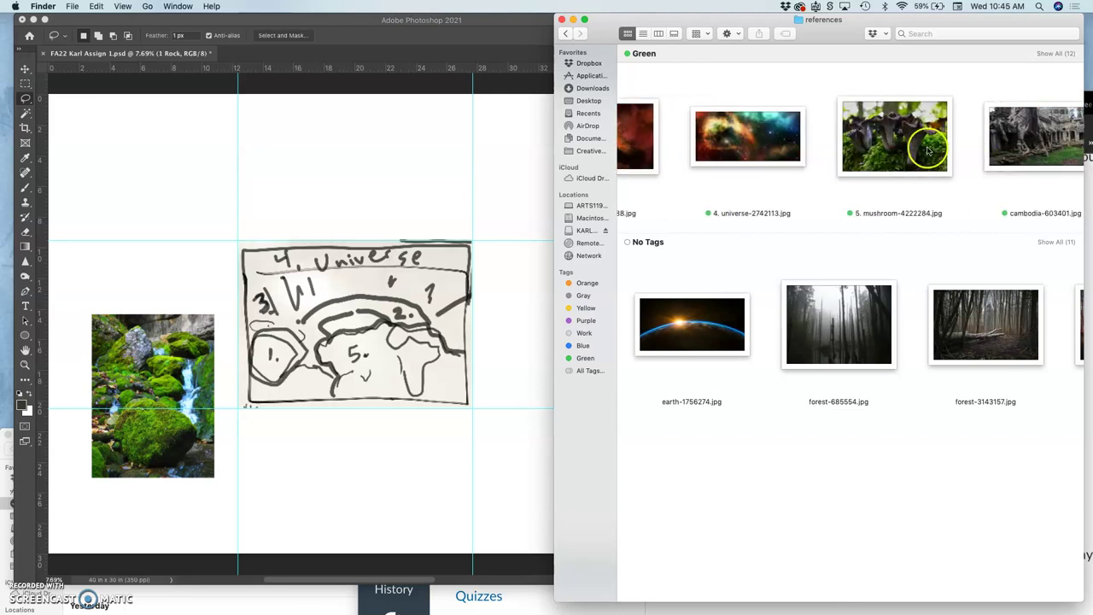
pyautogui.moveTo(903, 146); pyautogui.dragTo(429, 201)
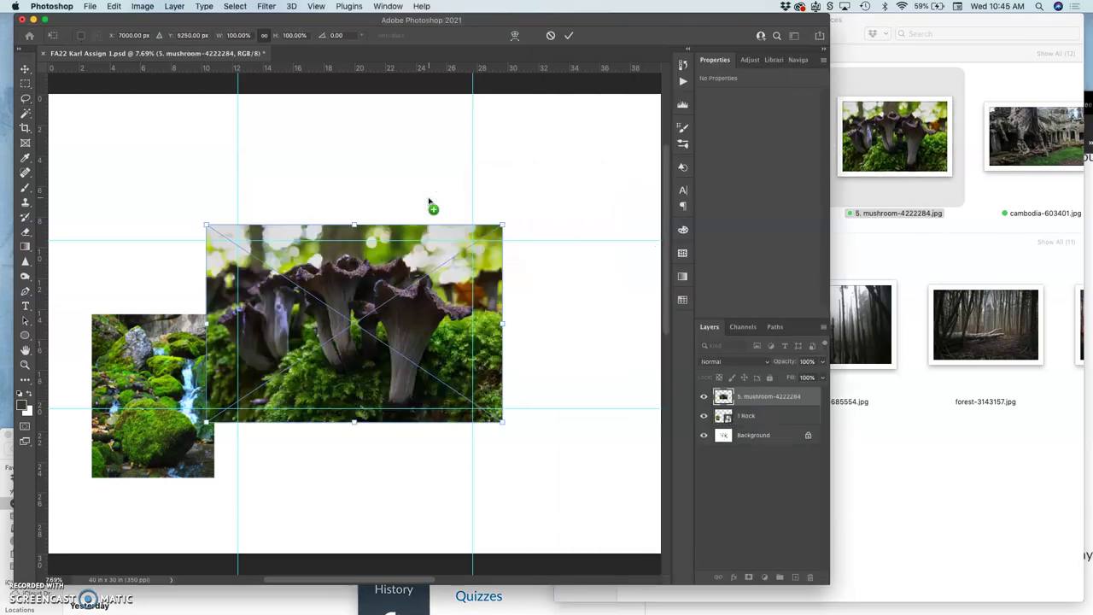
pyautogui.moveTo(431, 300)
pyautogui.mouseDown()
pyautogui.moveTo(525, 386)
pyautogui.moveTo(579, 410)
pyautogui.moveTo(579, 433)
pyautogui.mouseUp()
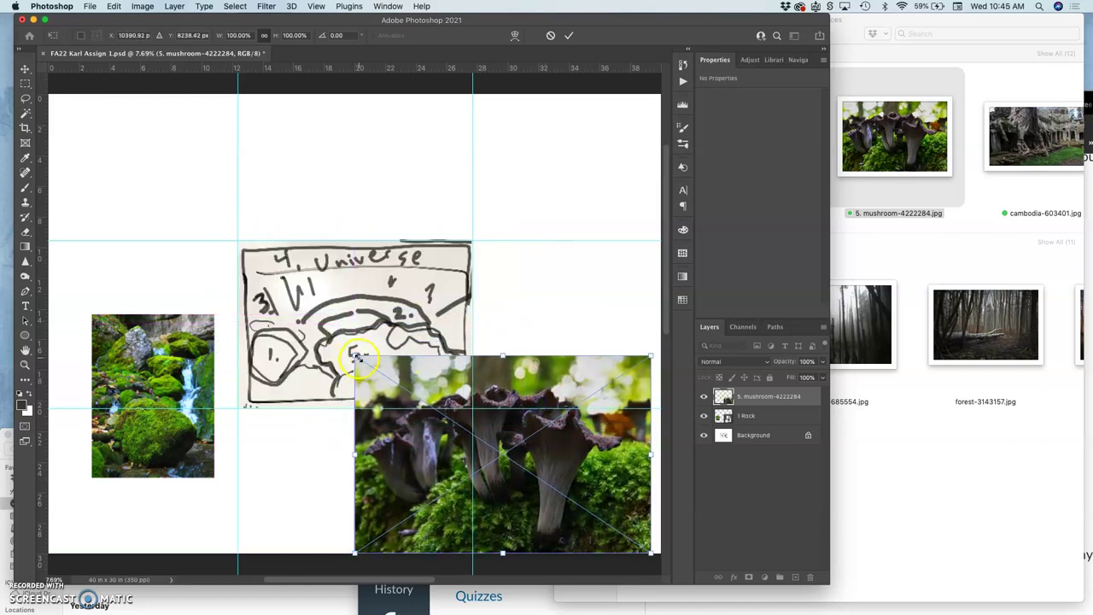
pyautogui.moveTo(375, 367); pyautogui.dragTo(464, 425)
pyautogui.moveTo(541, 458)
pyautogui.mouseDown()
pyautogui.moveTo(419, 404)
pyautogui.moveTo(379, 327)
pyautogui.moveTo(387, 322)
pyautogui.moveTo(470, 403)
pyautogui.moveTo(515, 406)
pyautogui.mouseUp()
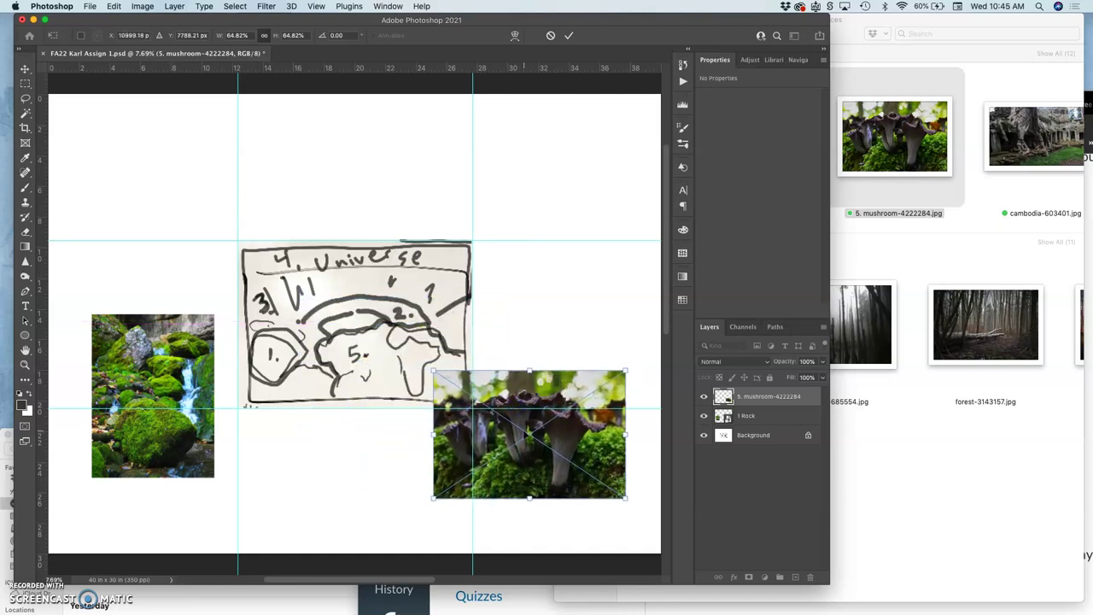
# Step: Flip the mushroom image horizontally and commit it below the sketch at lower right
pyautogui.rightClick(531, 455)
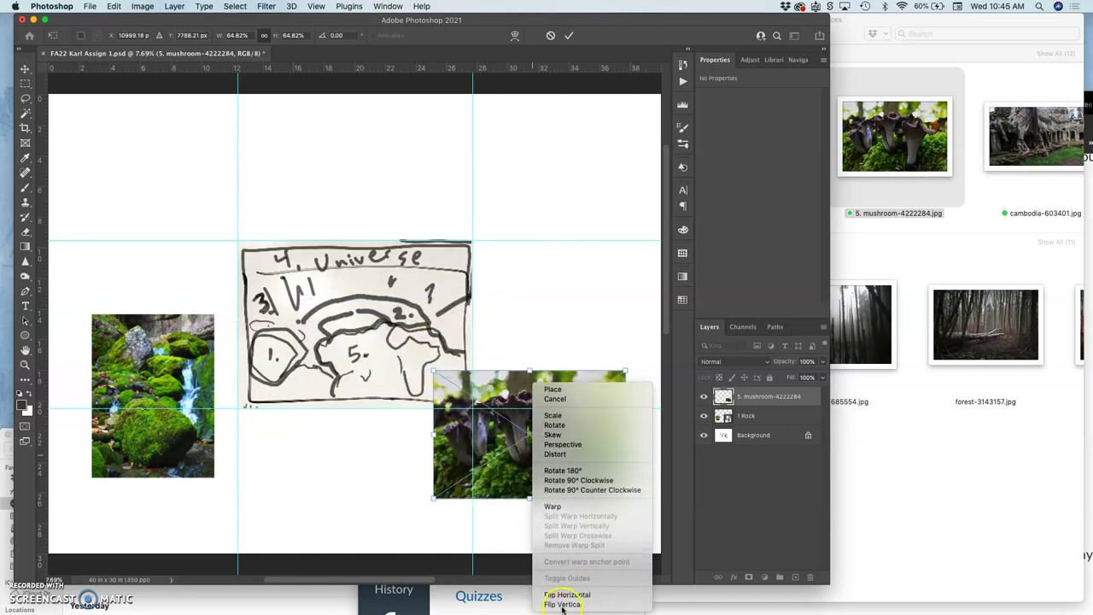
pyautogui.click(566, 594)
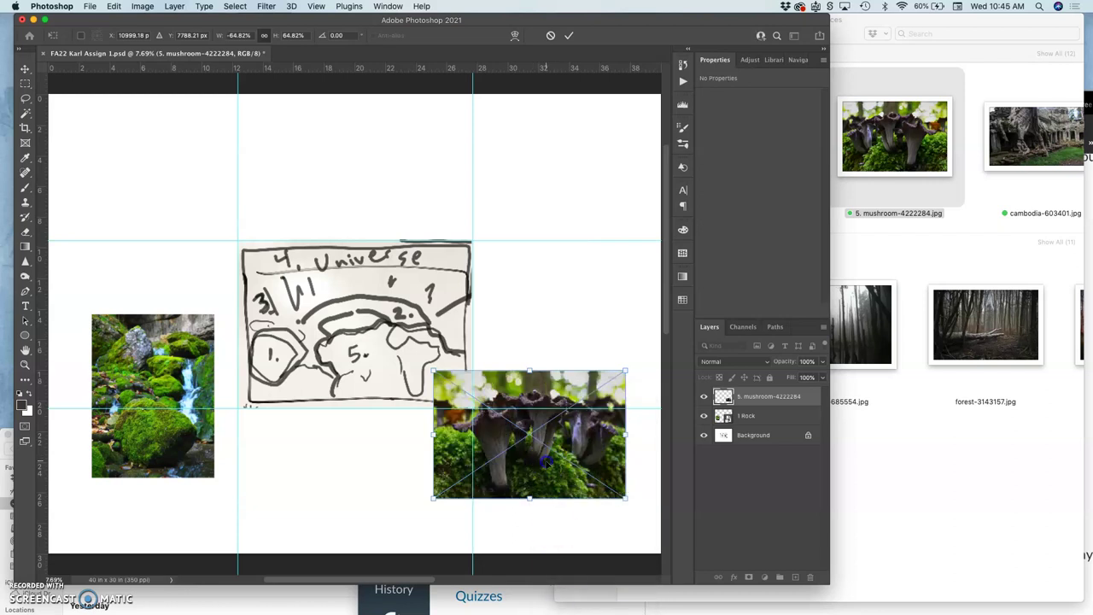
pyautogui.moveTo(546, 459); pyautogui.dragTo(396, 370)
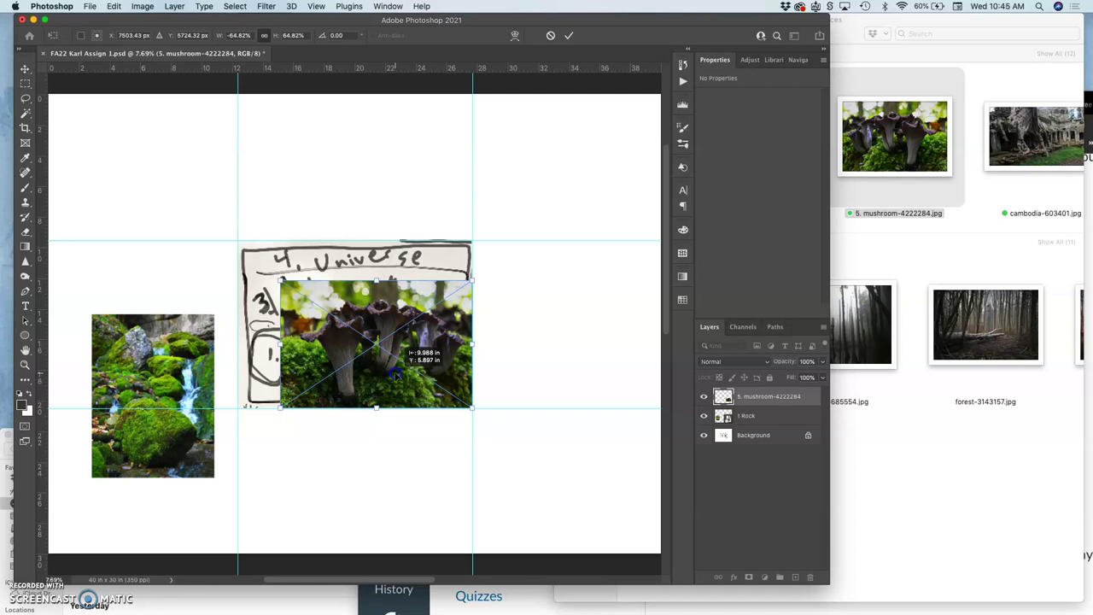
pyautogui.moveTo(395, 373); pyautogui.dragTo(539, 505)
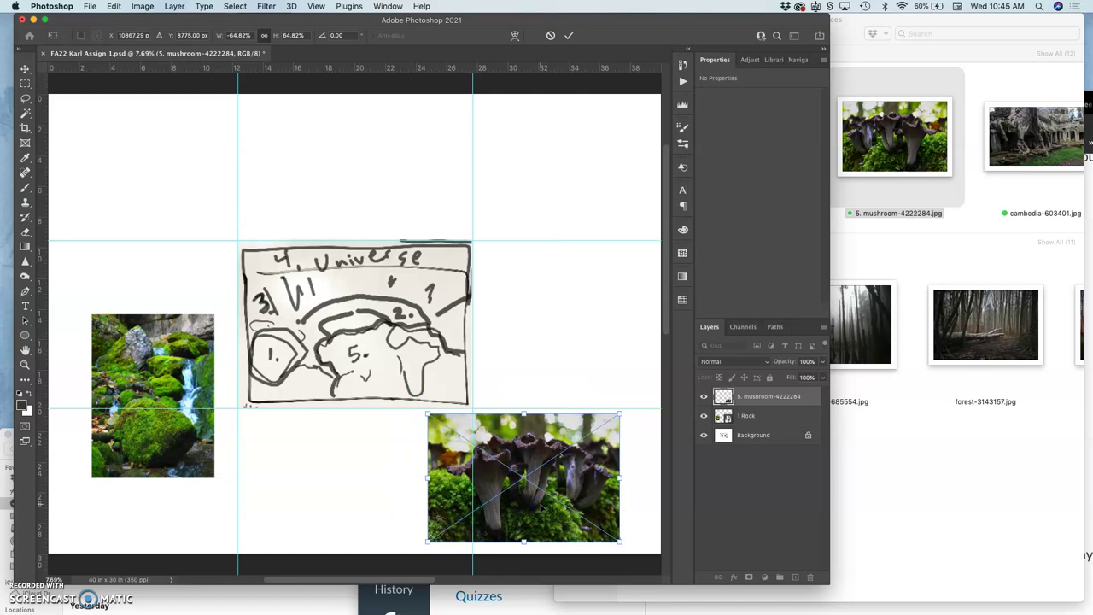
pyautogui.press('Return')
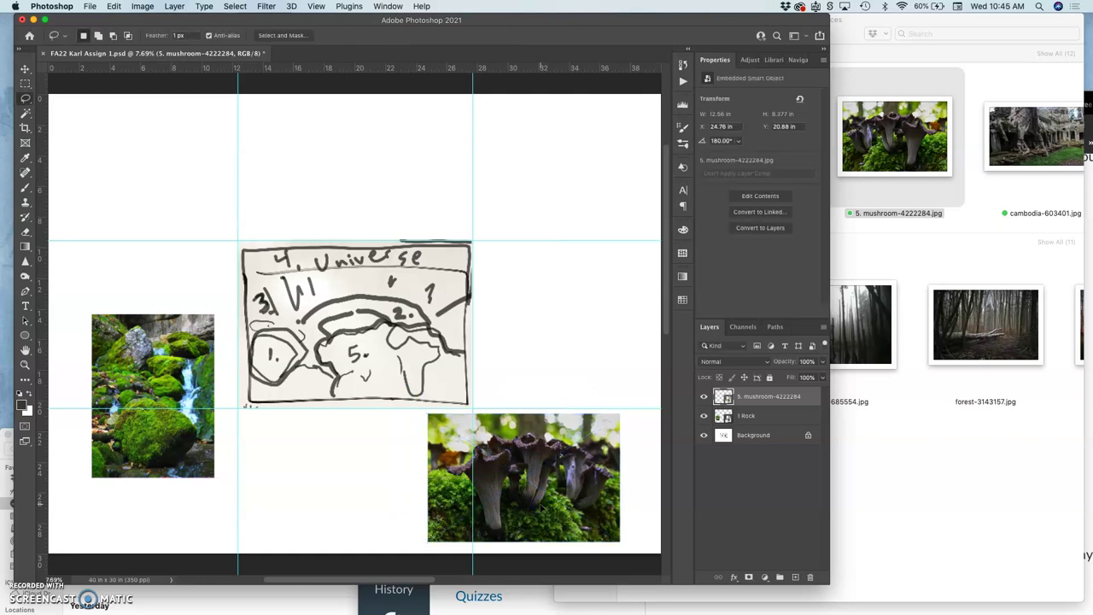
# Step: Place the 2. SULFUR pool photo at about 25% scale, upper right overlapping the sketch
pyautogui.click(976, 195)
pyautogui.hscroll(5, 974, 190)
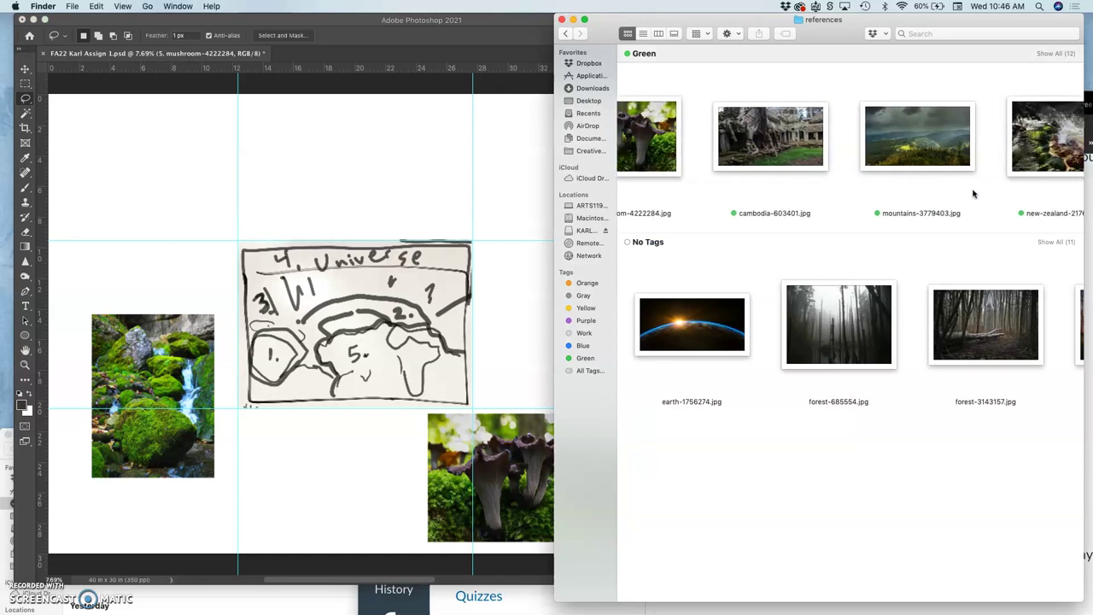
pyautogui.hscroll(-10, 973, 194)
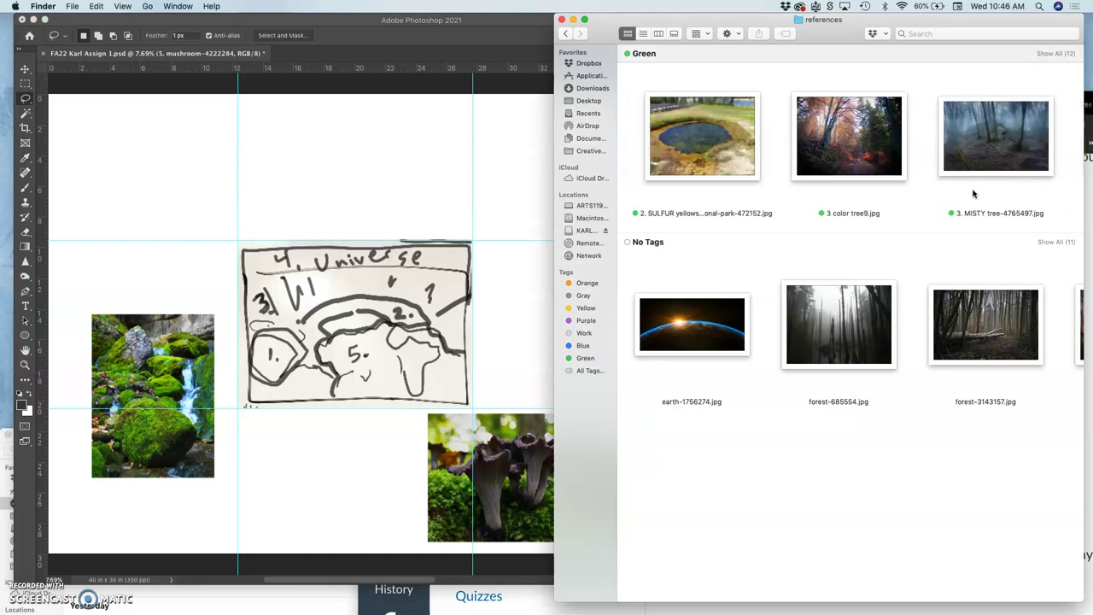
pyautogui.moveTo(732, 152); pyautogui.dragTo(156, 257)
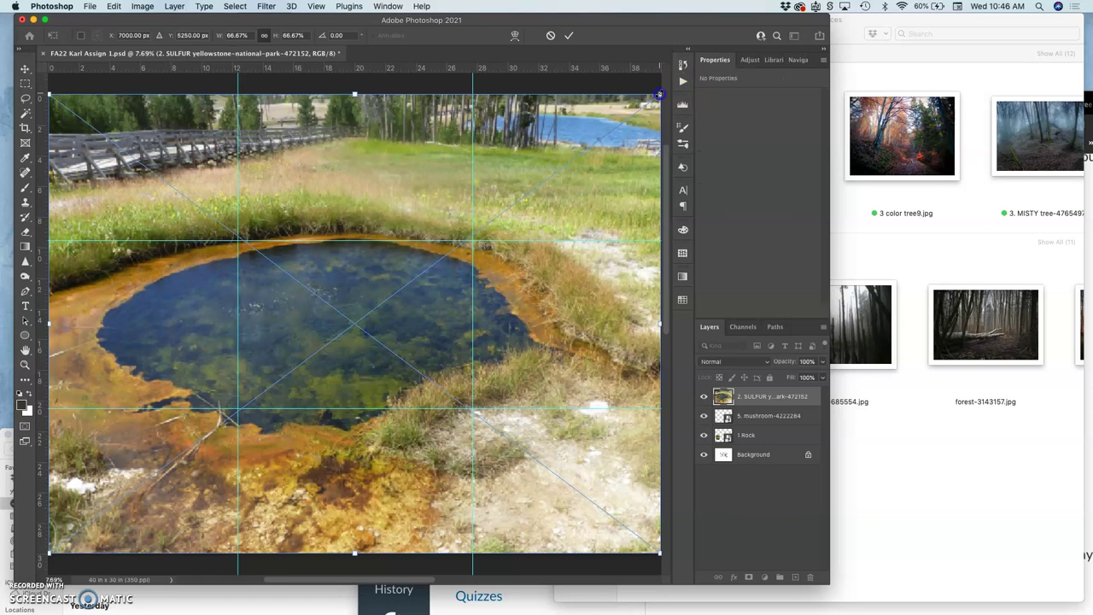
pyautogui.moveTo(659, 94); pyautogui.dragTo(250, 338)
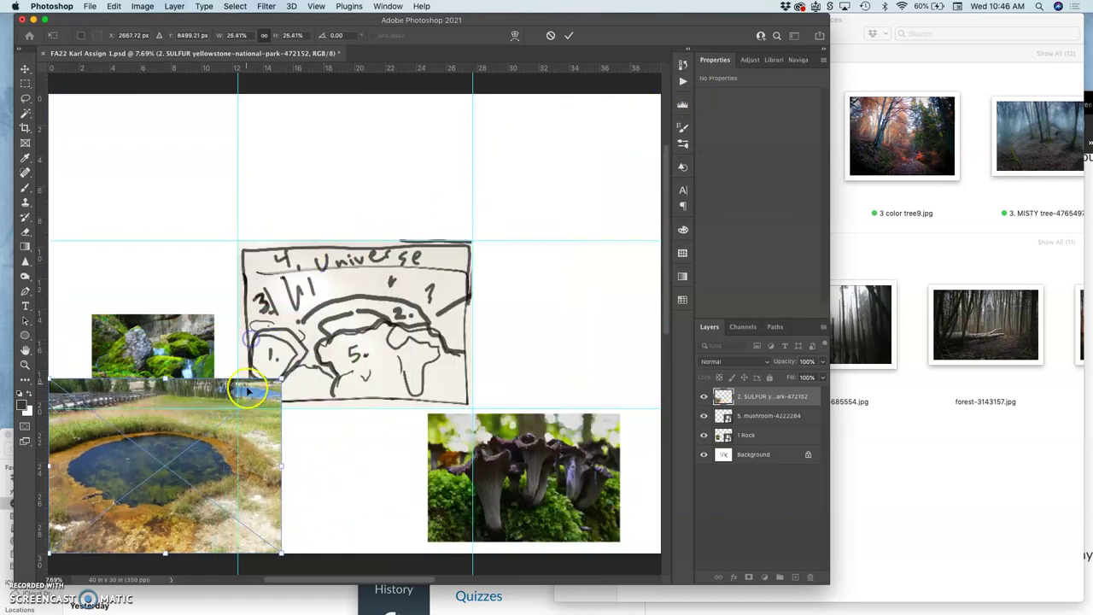
pyautogui.moveTo(237, 448)
pyautogui.mouseDown()
pyautogui.moveTo(455, 297)
pyautogui.moveTo(277, 304)
pyautogui.moveTo(620, 303)
pyautogui.moveTo(656, 239)
pyautogui.moveTo(656, 265)
pyautogui.mouseUp()
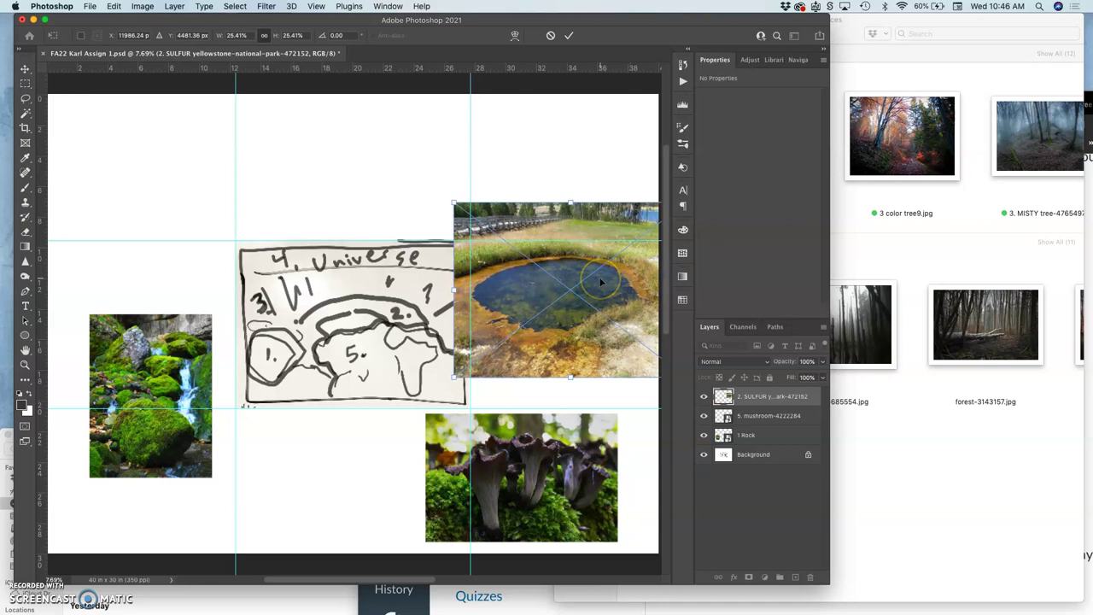
pyautogui.press('Return')
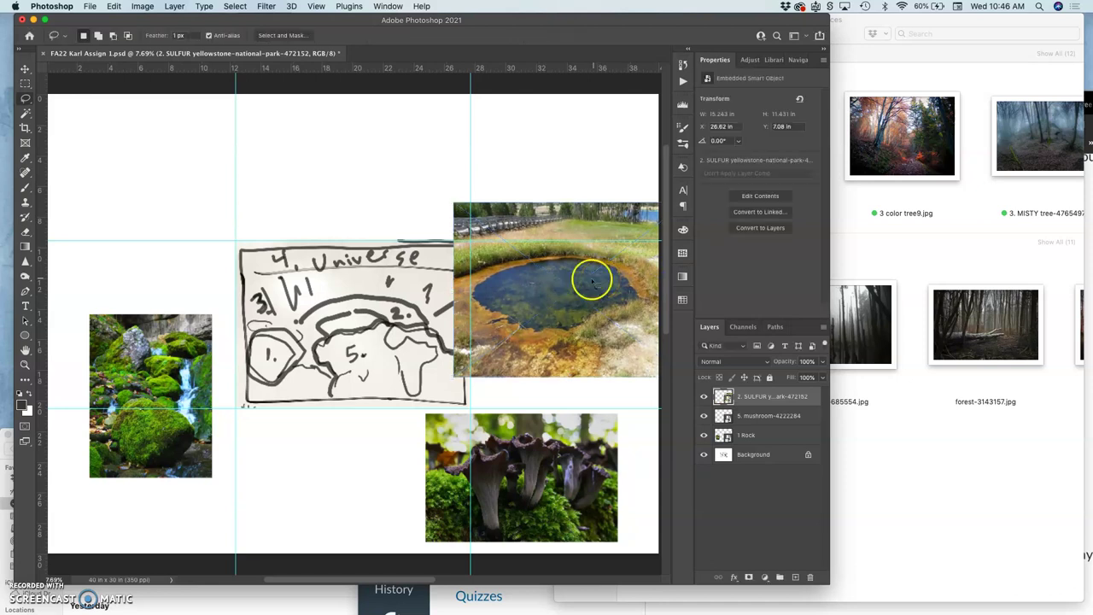
# Step: Place the 3. MISTY tree photo at the upper left, overlapping the sketch above the rocks
pyautogui.click(942, 222)
pyautogui.click(843, 222)
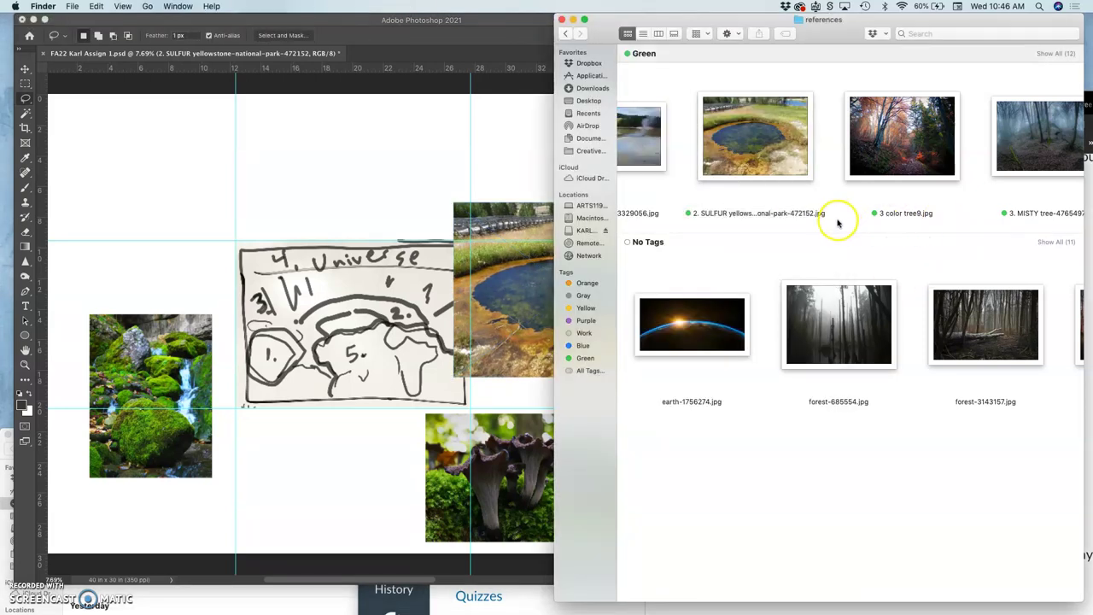
pyautogui.hscroll(3, 868, 210)
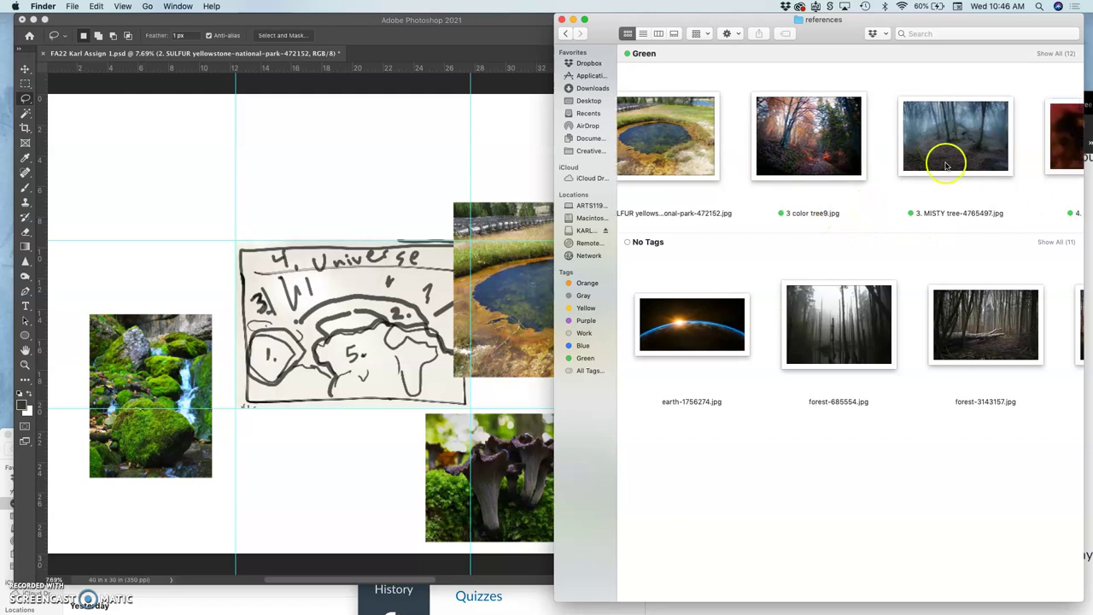
pyautogui.moveTo(950, 162)
pyautogui.mouseDown()
pyautogui.moveTo(958, 140)
pyautogui.moveTo(288, 231)
pyautogui.moveTo(189, 217)
pyautogui.moveTo(196, 227)
pyautogui.mouseUp()
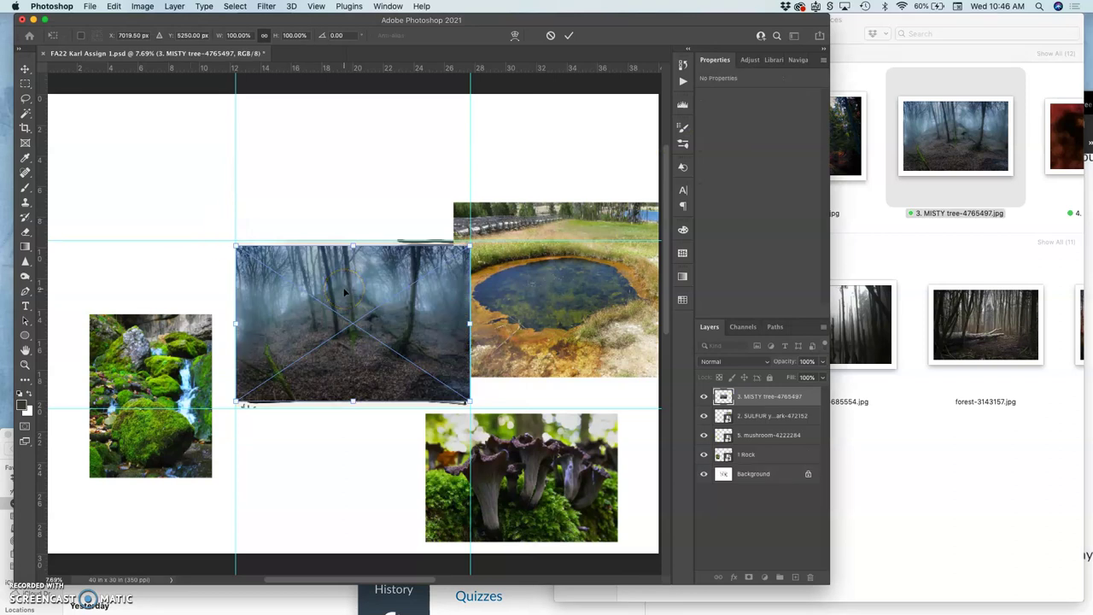
pyautogui.moveTo(344, 290)
pyautogui.mouseDown()
pyautogui.moveTo(321, 271)
pyautogui.moveTo(197, 257)
pyautogui.moveTo(149, 216)
pyautogui.mouseUp()
pyautogui.press('Return')
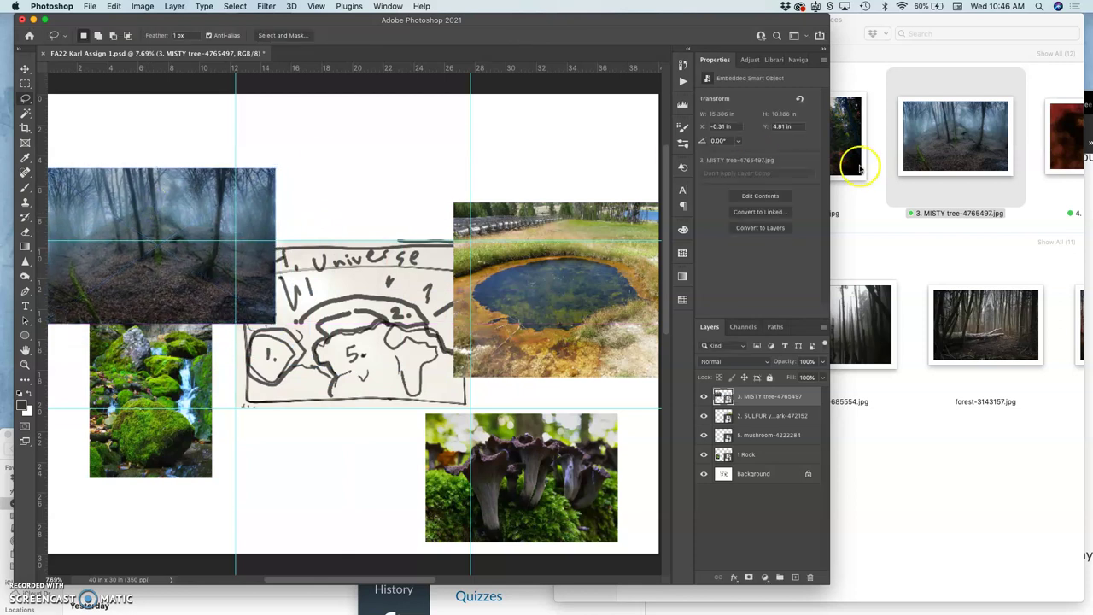
# Step: Place the 4. universe nebula photo at about 20% scale at the top centre
pyautogui.click(879, 177)
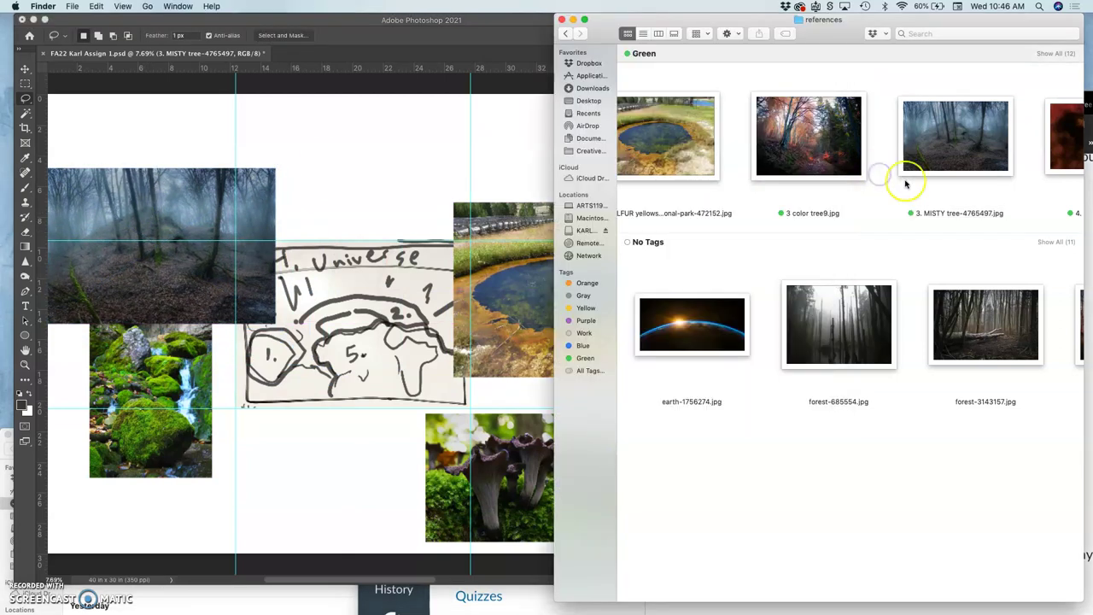
pyautogui.hscroll(3, 905, 182)
pyautogui.hscroll(4, 905, 183)
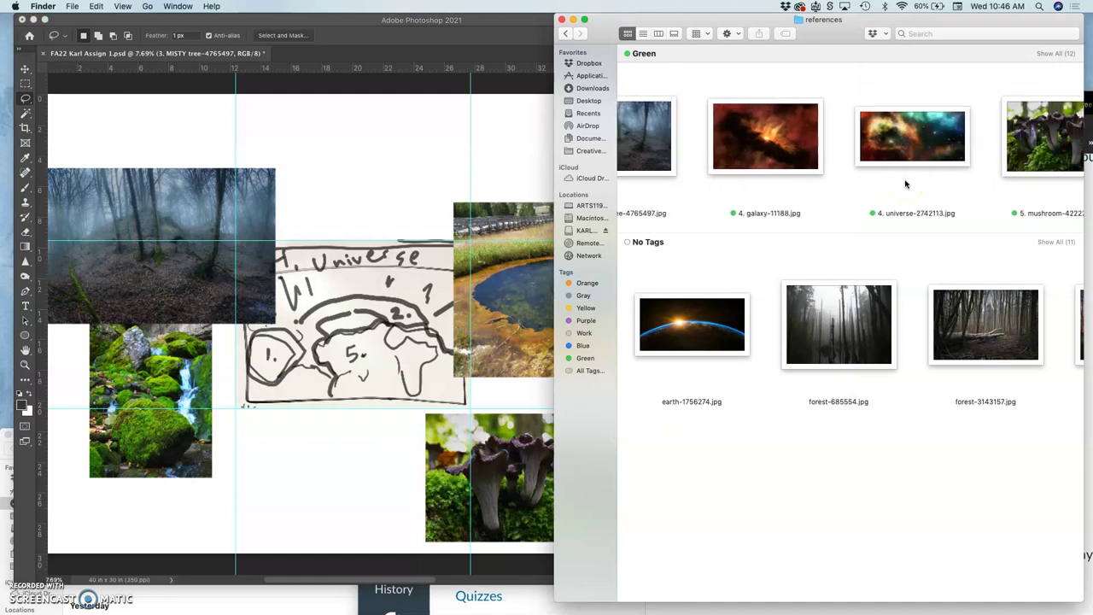
pyautogui.moveTo(899, 147); pyautogui.dragTo(404, 170)
pyautogui.moveTo(914, 158); pyautogui.dragTo(400, 149)
pyautogui.click(400, 224)
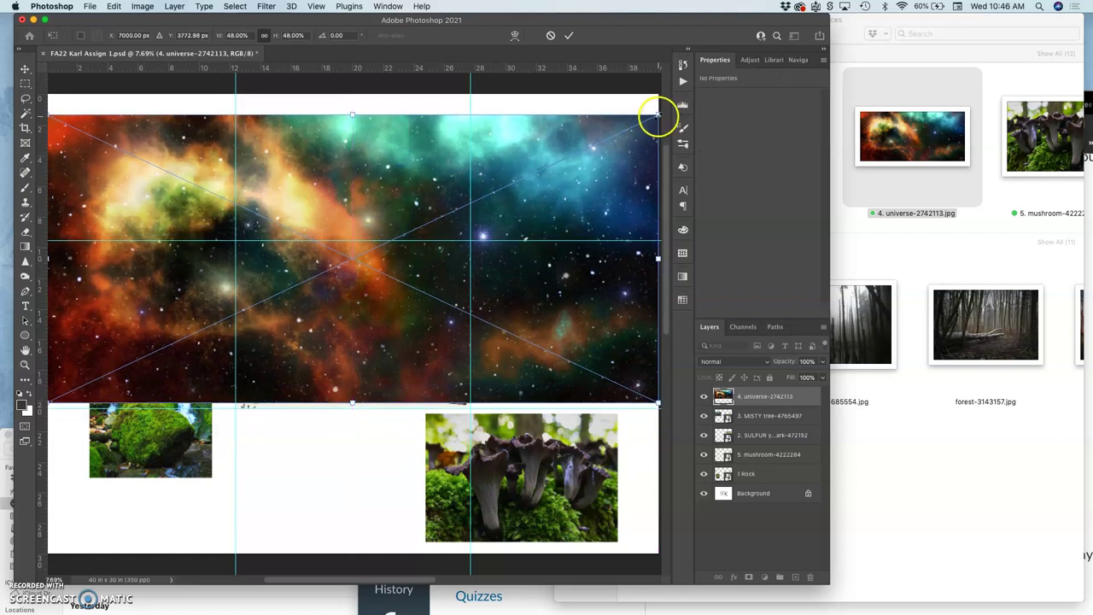
pyautogui.moveTo(658, 113); pyautogui.dragTo(270, 228)
pyautogui.moveTo(278, 312)
pyautogui.mouseDown()
pyautogui.moveTo(449, 260)
pyautogui.moveTo(464, 146)
pyautogui.moveTo(444, 139)
pyautogui.mouseUp()
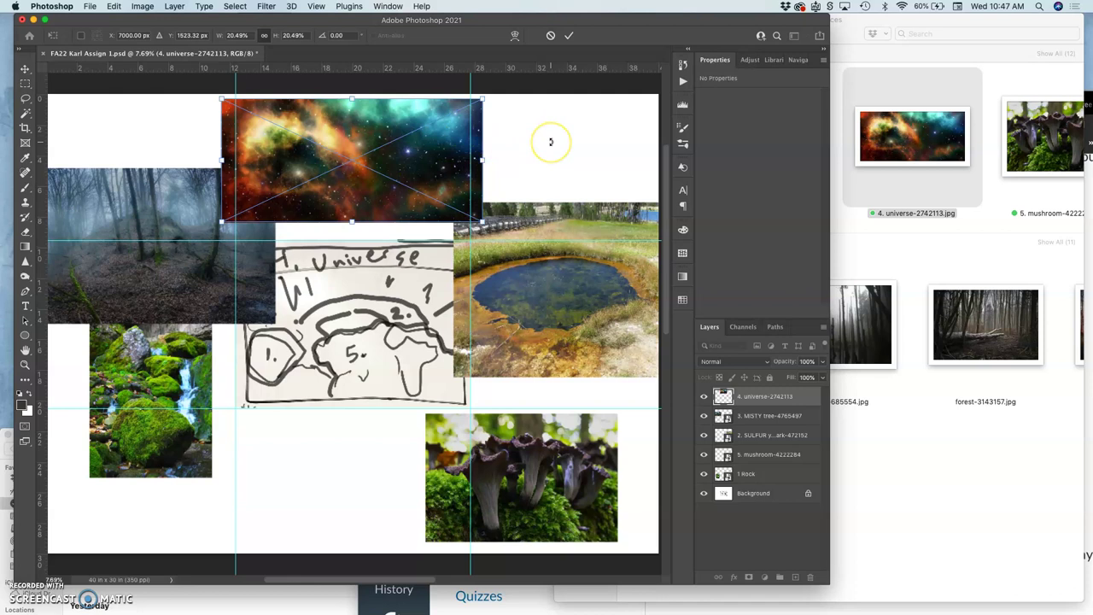
# Step: Preview earth-1756274.jpg from the untagged images in Finder, then return to Photoshop
pyautogui.click(893, 224)
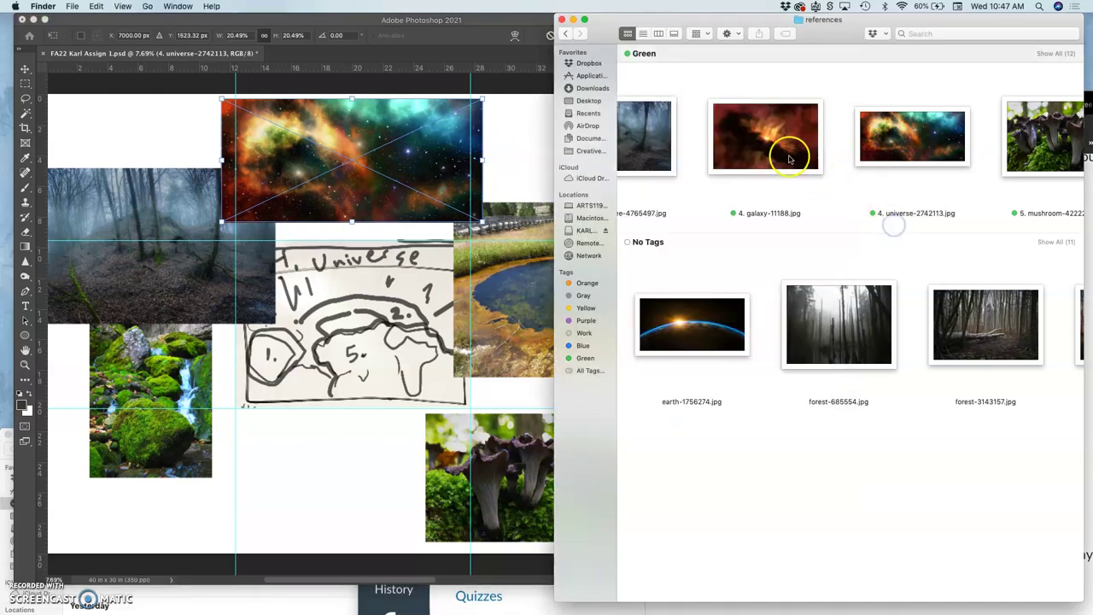
pyautogui.hscroll(-3, 787, 155)
pyautogui.click(1055, 53)
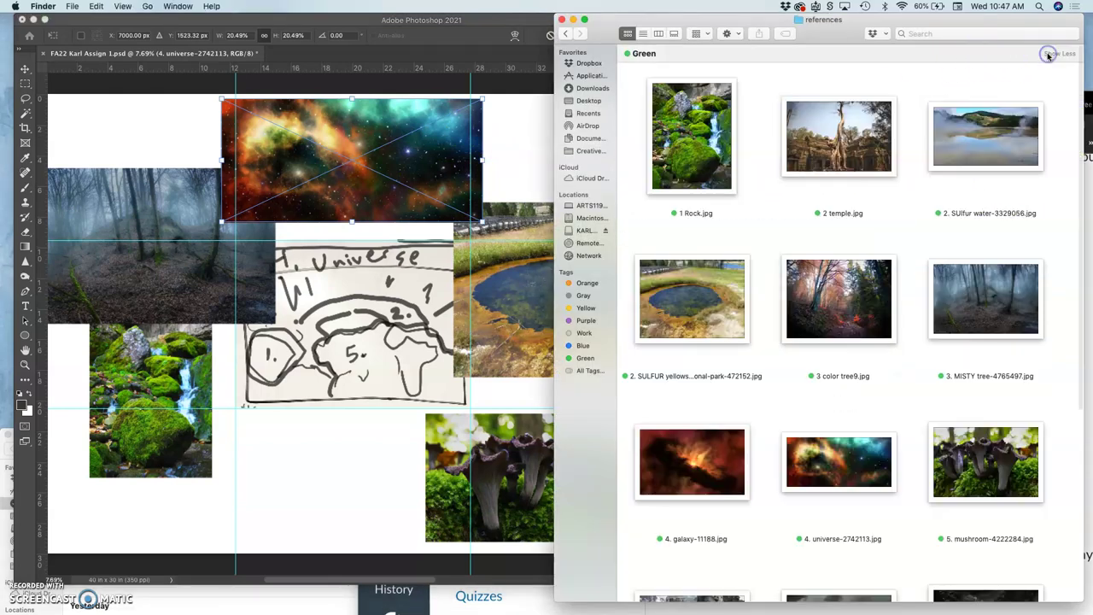
pyautogui.scroll(-6, 946, 272)
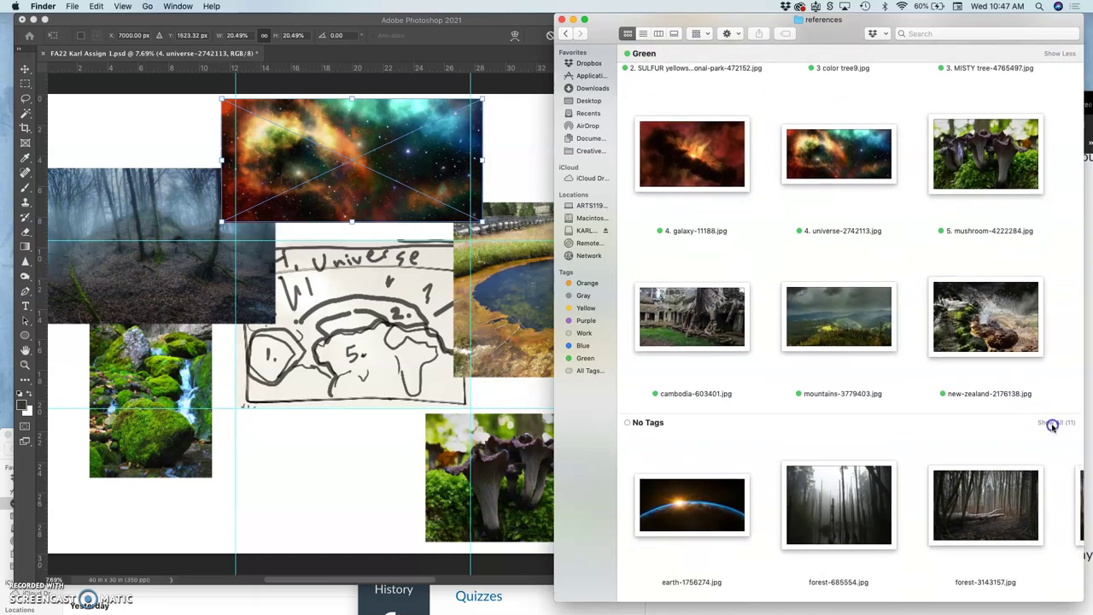
pyautogui.click(1051, 422)
pyautogui.scroll(-2, 860, 464)
pyautogui.doubleClick(697, 351)
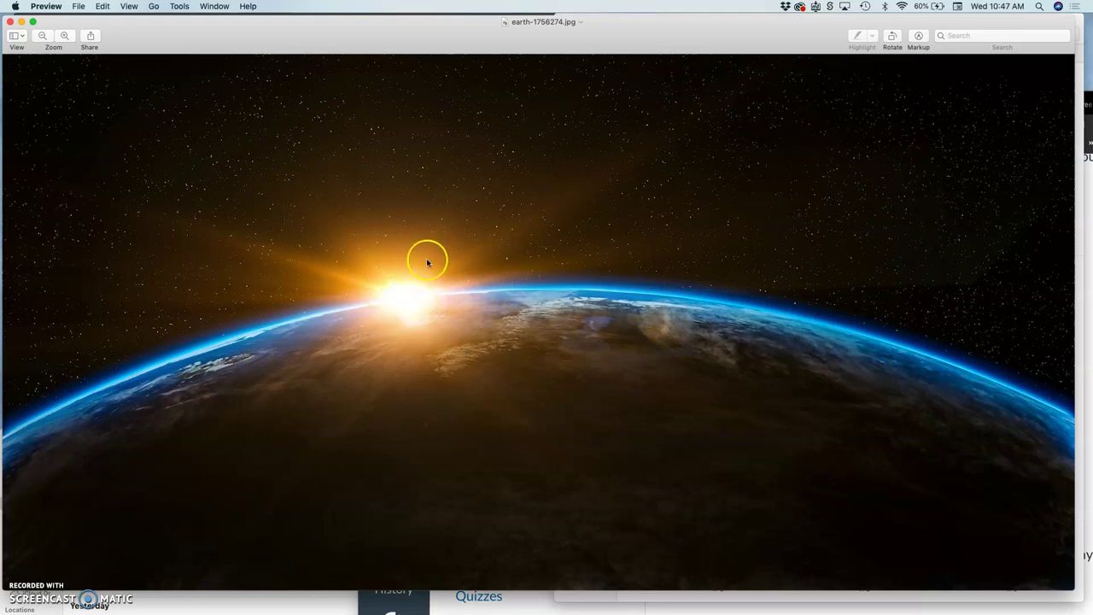
pyautogui.click(10, 21)
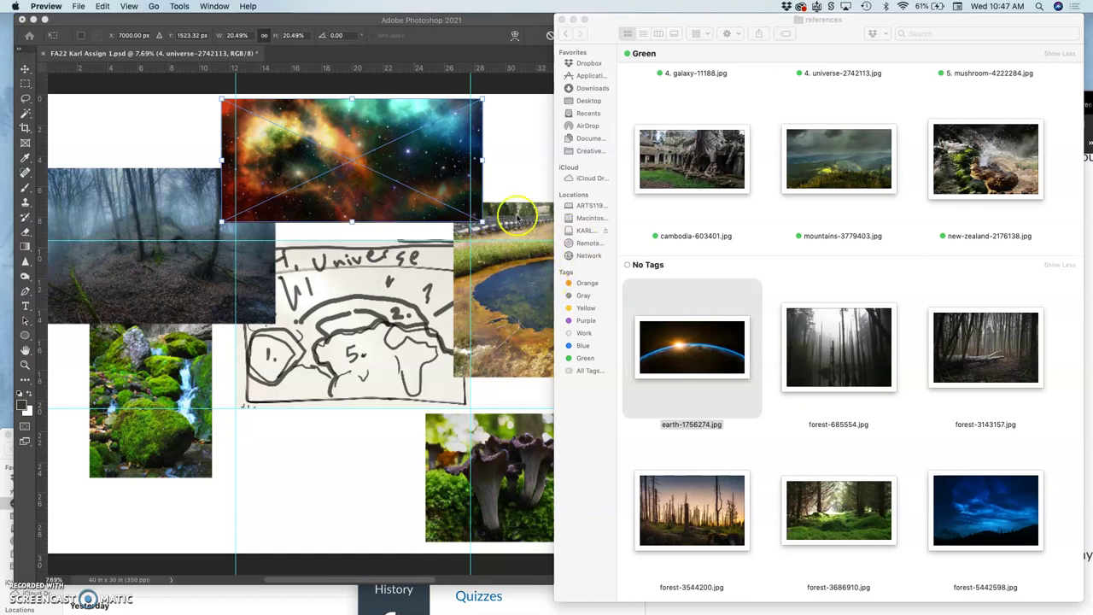
pyautogui.click(513, 163)
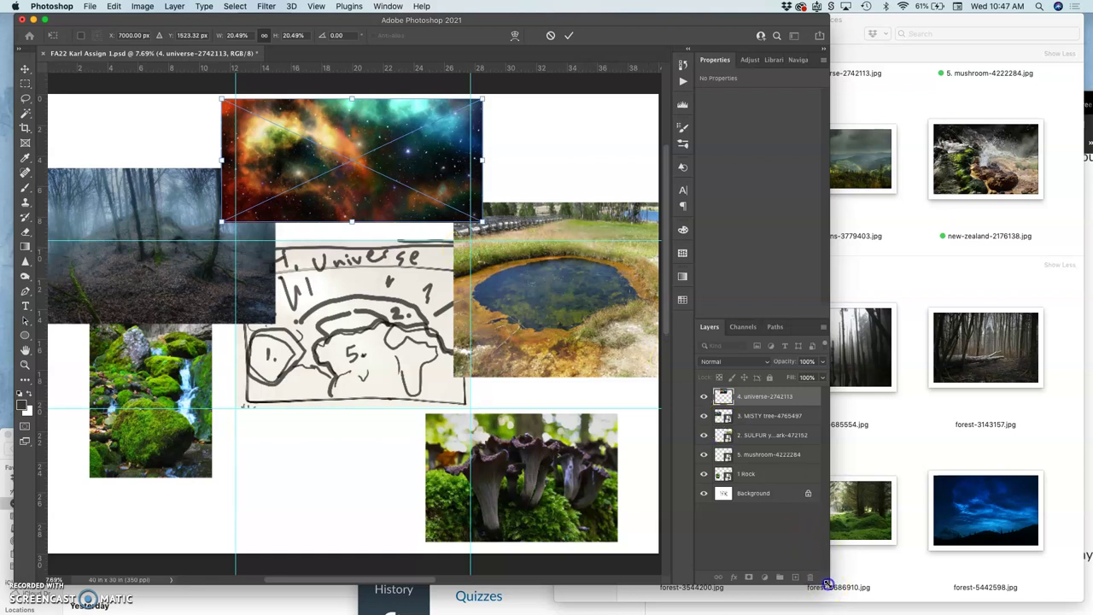
# Step: Rescale the universe image to 18.67% and align it to the centre guide over the sketch
pyautogui.moveTo(827, 584); pyautogui.dragTo(1032, 603)
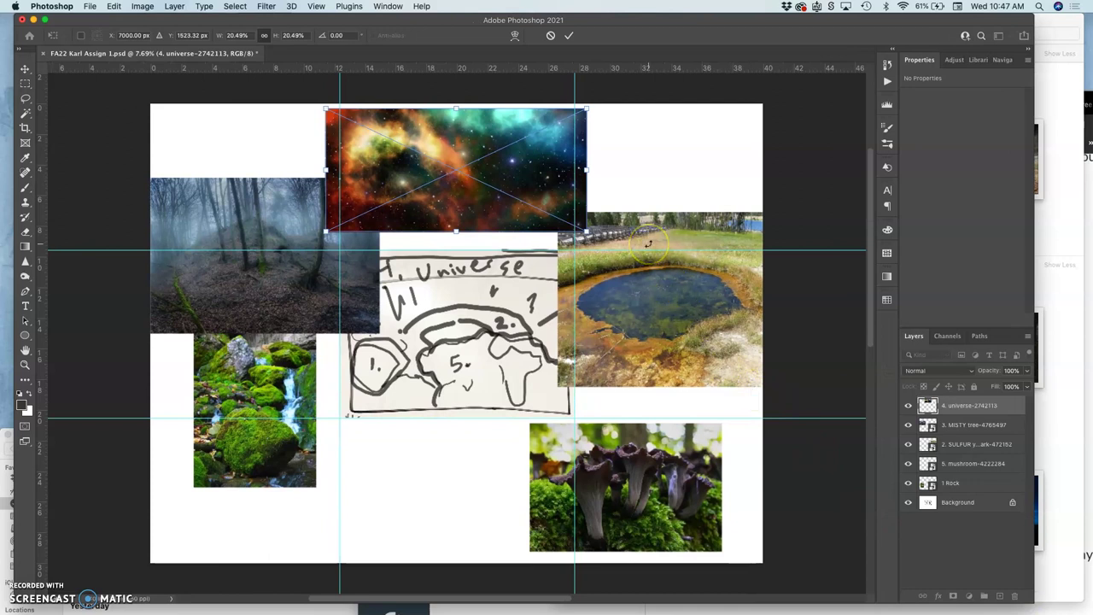
pyautogui.press('super+plus')
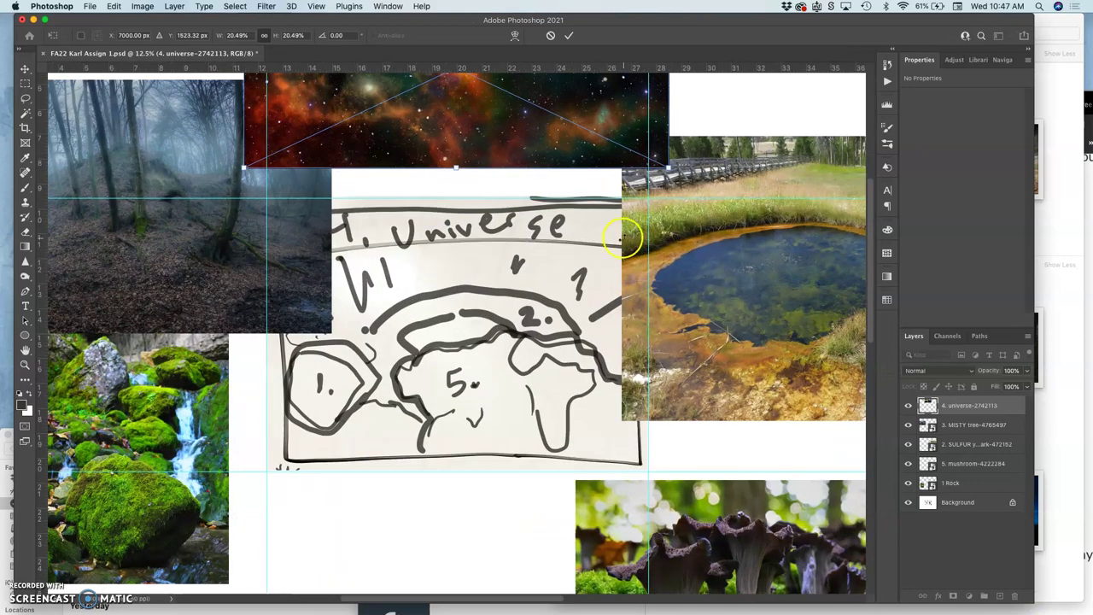
pyautogui.moveTo(501, 139)
pyautogui.mouseDown()
pyautogui.moveTo(483, 134)
pyautogui.moveTo(504, 433)
pyautogui.moveTo(529, 402)
pyautogui.moveTo(522, 377)
pyautogui.mouseUp()
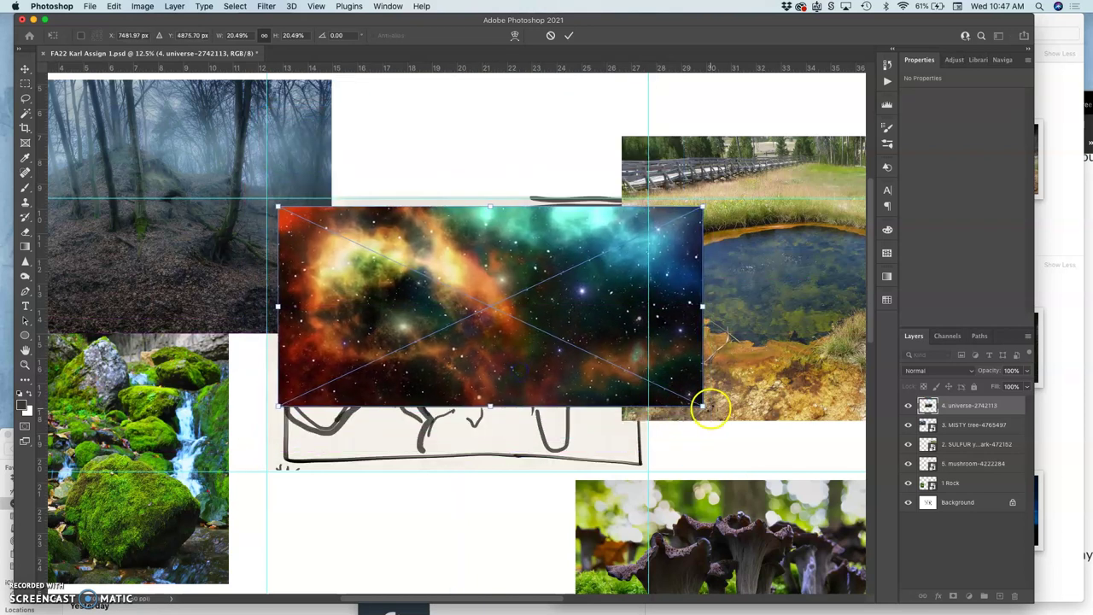
pyautogui.moveTo(707, 408); pyautogui.dragTo(651, 390)
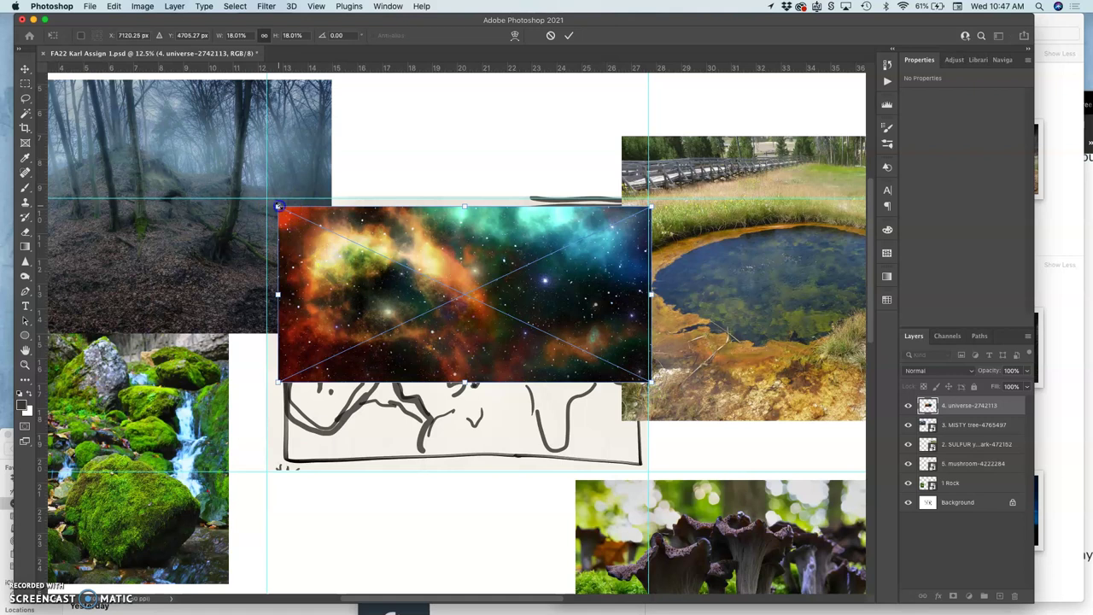
pyautogui.moveTo(278, 206); pyautogui.dragTo(265, 201)
pyautogui.moveTo(369, 226); pyautogui.dragTo(370, 221)
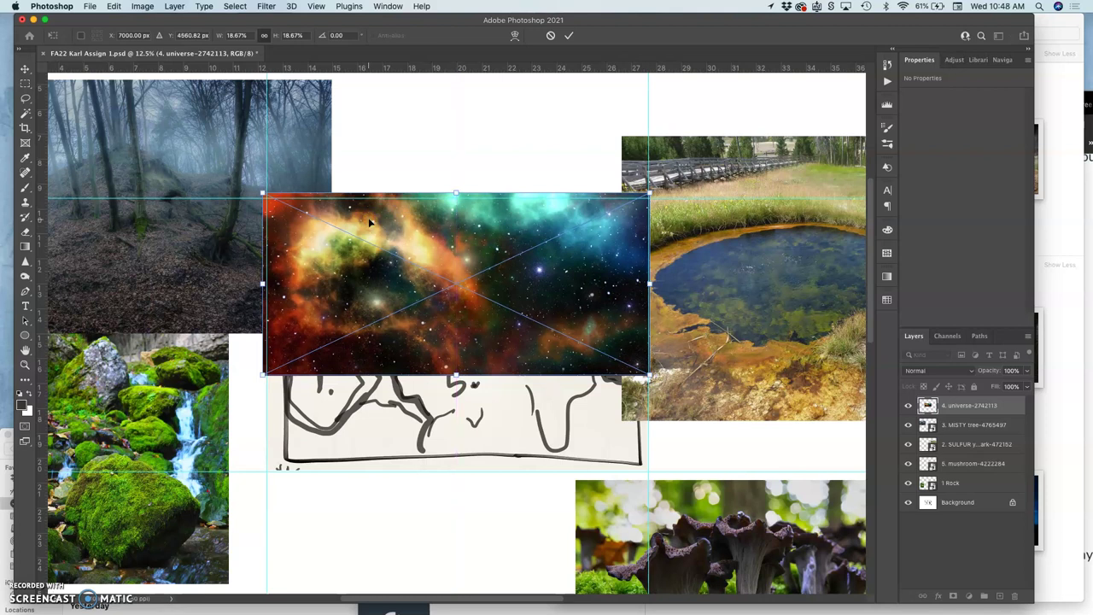
pyautogui.doubleClick(400, 224)
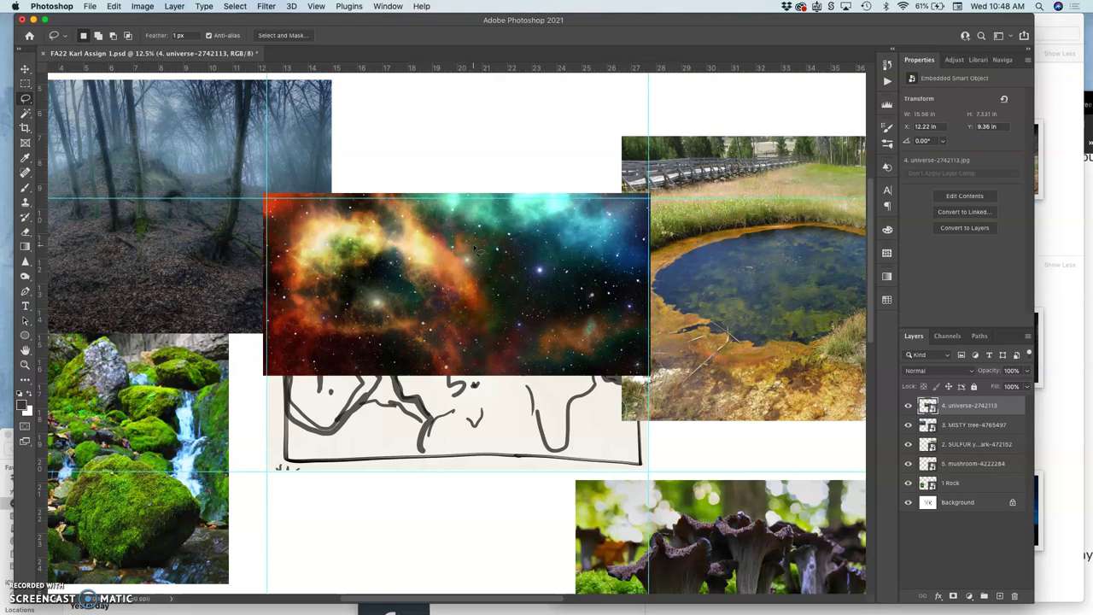
# Step: Copy the sketch area from the Background layer onto a new Layer 1
pyautogui.click(980, 504)
pyautogui.click(24, 83)
pyautogui.moveTo(267, 199); pyautogui.dragTo(652, 469)
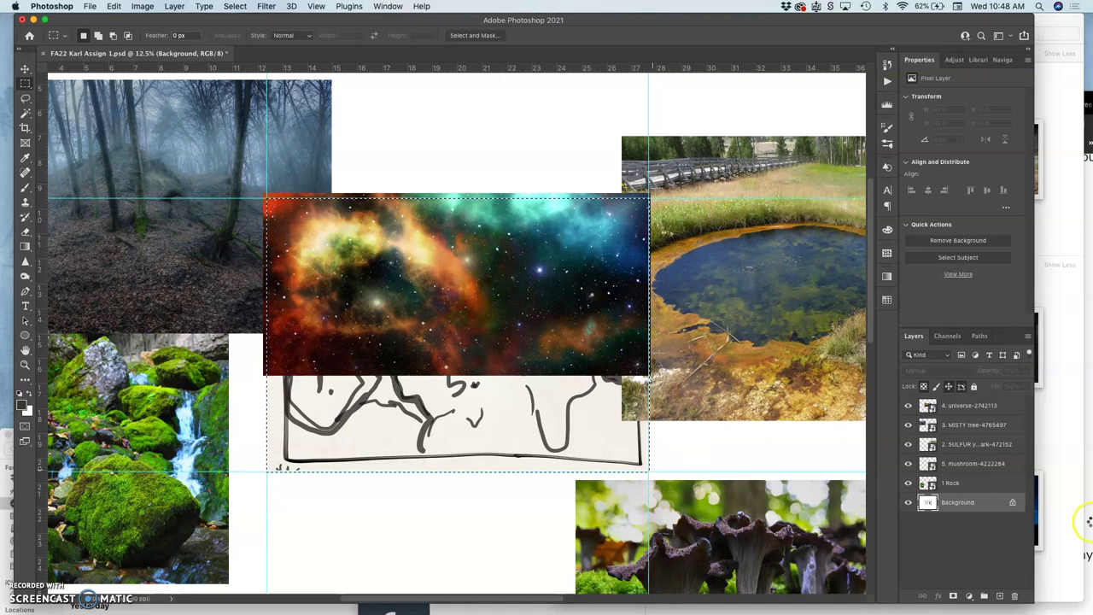
pyautogui.hotkey('ctrl', 'j')
# Step: Move Layer 1 to the top of the stack at 29% opacity
pyautogui.moveTo(976, 506); pyautogui.dragTo(974, 404)
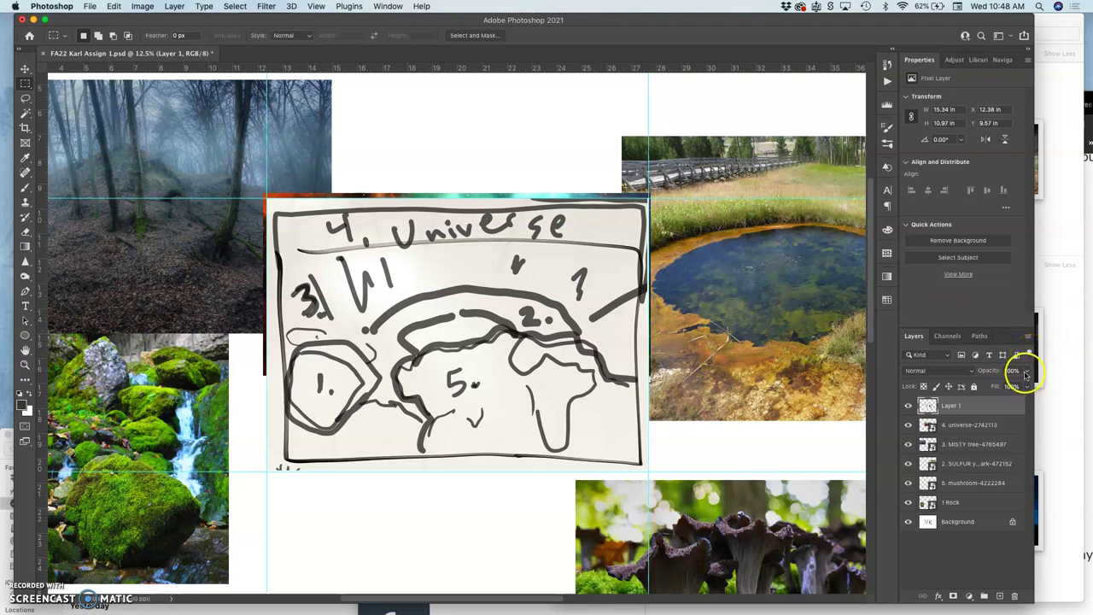
pyautogui.click(1028, 372)
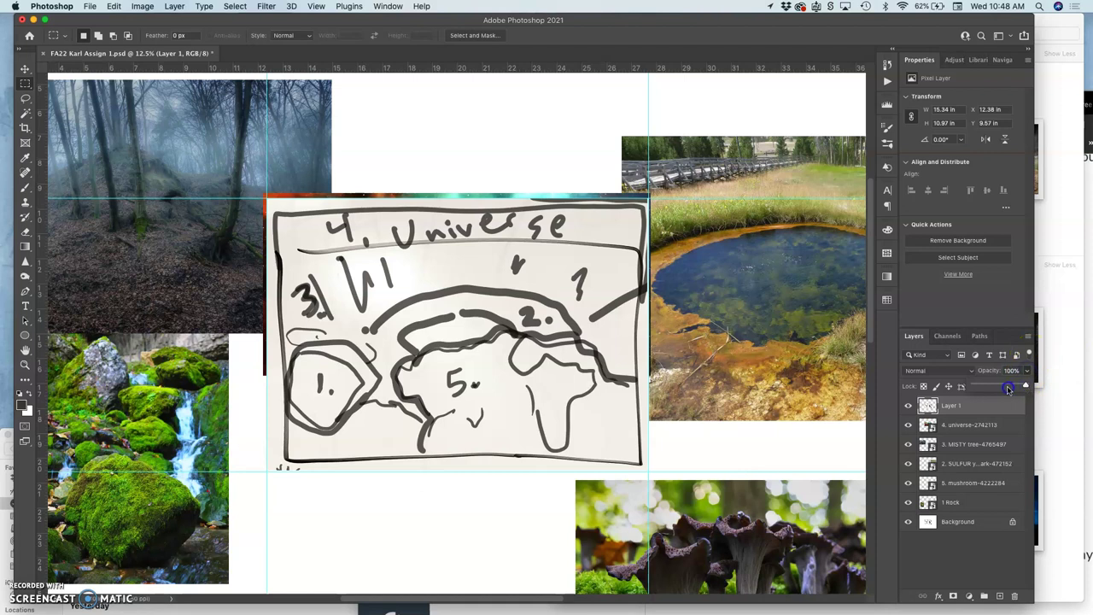
pyautogui.moveTo(1003, 386); pyautogui.dragTo(985, 386)
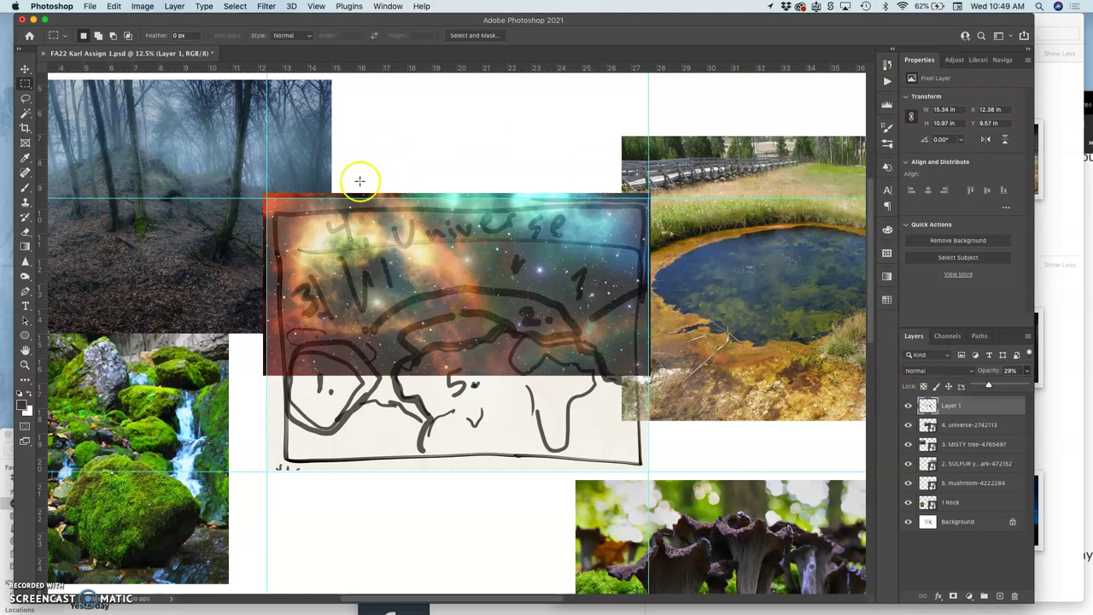
pyautogui.click(25, 68)
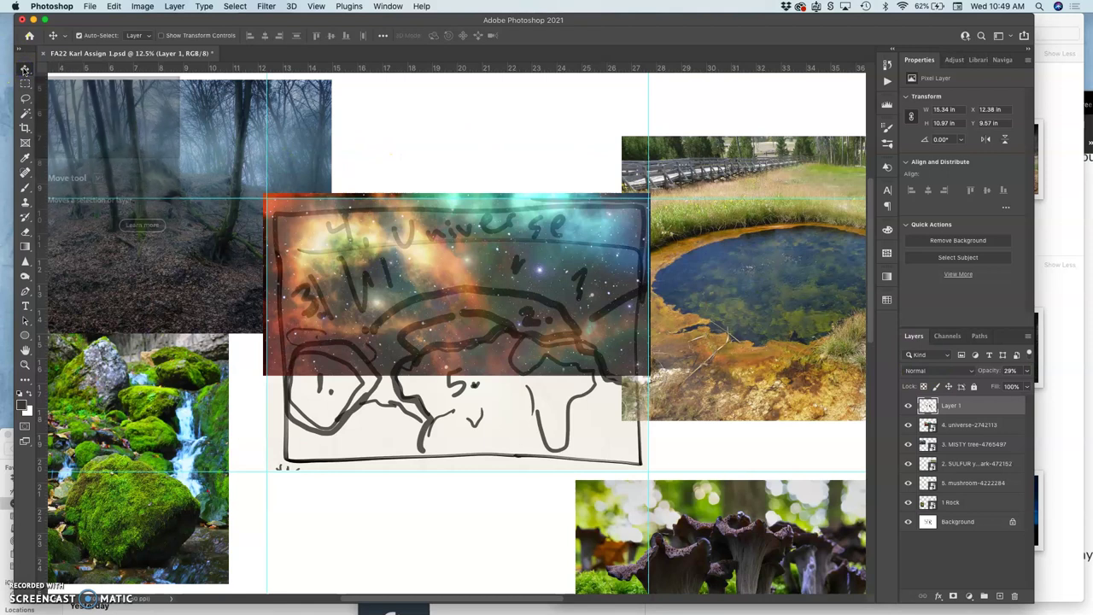
# Step: Raise the 3. MISTY tree layer above 4. universe and shift the forest over the nebula
pyautogui.click(243, 151)
pyautogui.moveTo(243, 152); pyautogui.dragTo(386, 157)
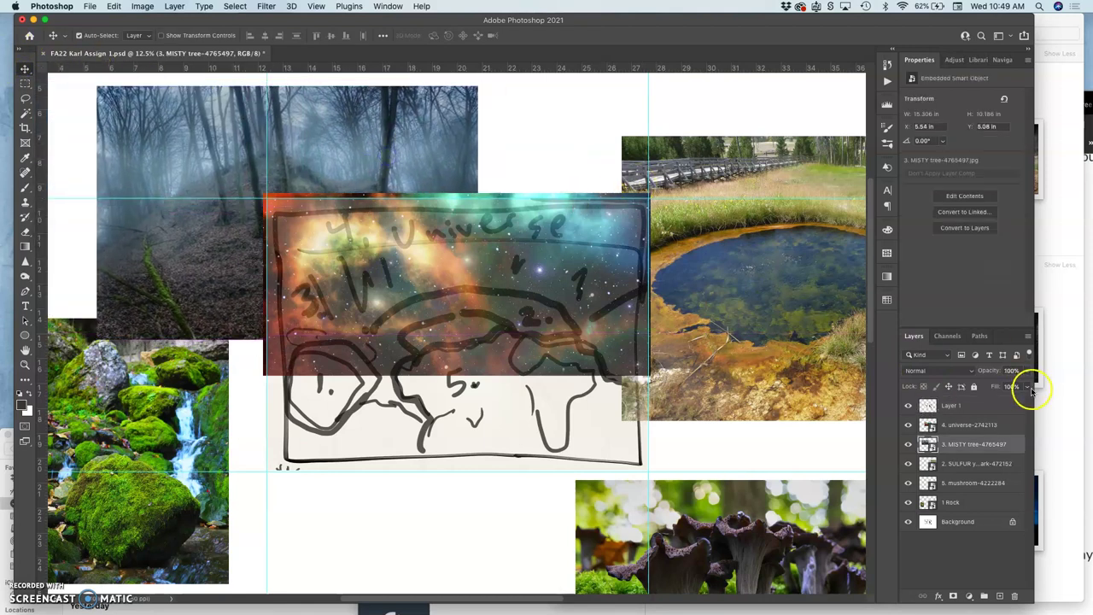
pyautogui.moveTo(975, 445); pyautogui.dragTo(974, 421)
pyautogui.moveTo(305, 146)
pyautogui.mouseDown()
pyautogui.moveTo(417, 302)
pyautogui.moveTo(475, 264)
pyautogui.moveTo(353, 179)
pyautogui.moveTo(258, 161)
pyautogui.moveTo(273, 156)
pyautogui.moveTo(419, 208)
pyautogui.moveTo(288, 171)
pyautogui.mouseUp()
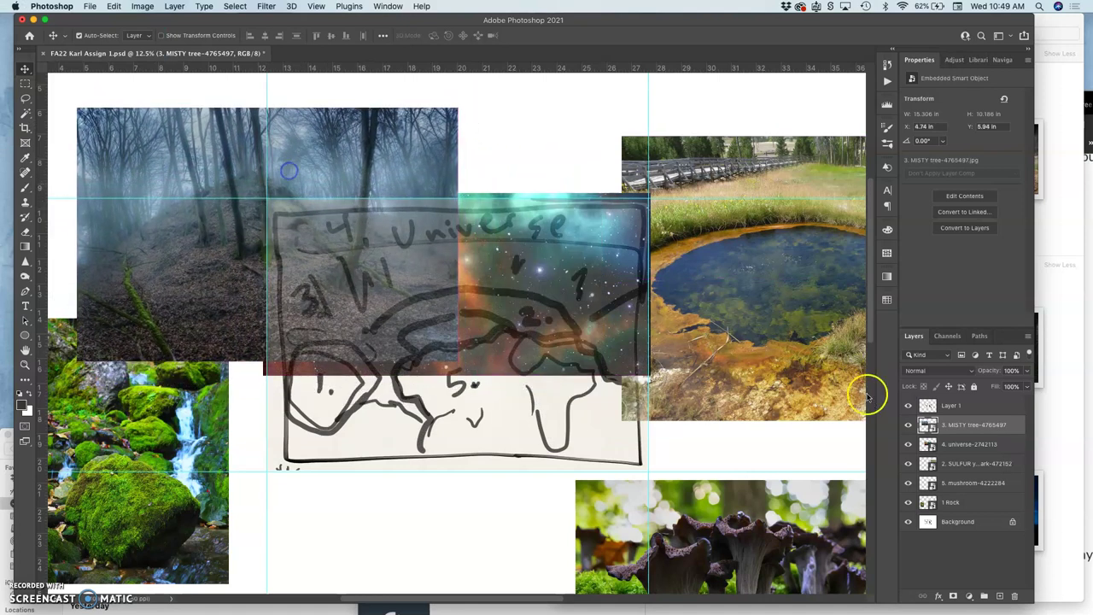
# Step: Lasso the upper part of the forest image with a wavy lower edge
pyautogui.click(25, 99)
pyautogui.moveTo(122, 86); pyautogui.dragTo(61, 100)
pyautogui.moveTo(63, 144); pyautogui.dragTo(55, 231)
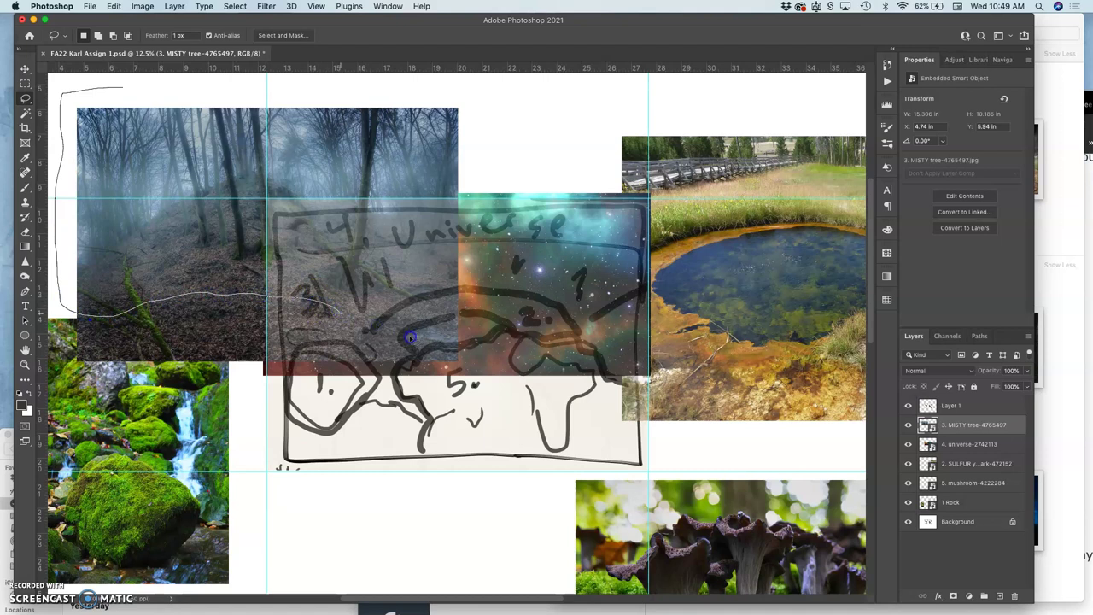
pyautogui.moveTo(491, 198)
pyautogui.mouseDown()
pyautogui.moveTo(488, 122)
pyautogui.moveTo(386, 91)
pyautogui.moveTo(187, 92)
pyautogui.mouseUp()
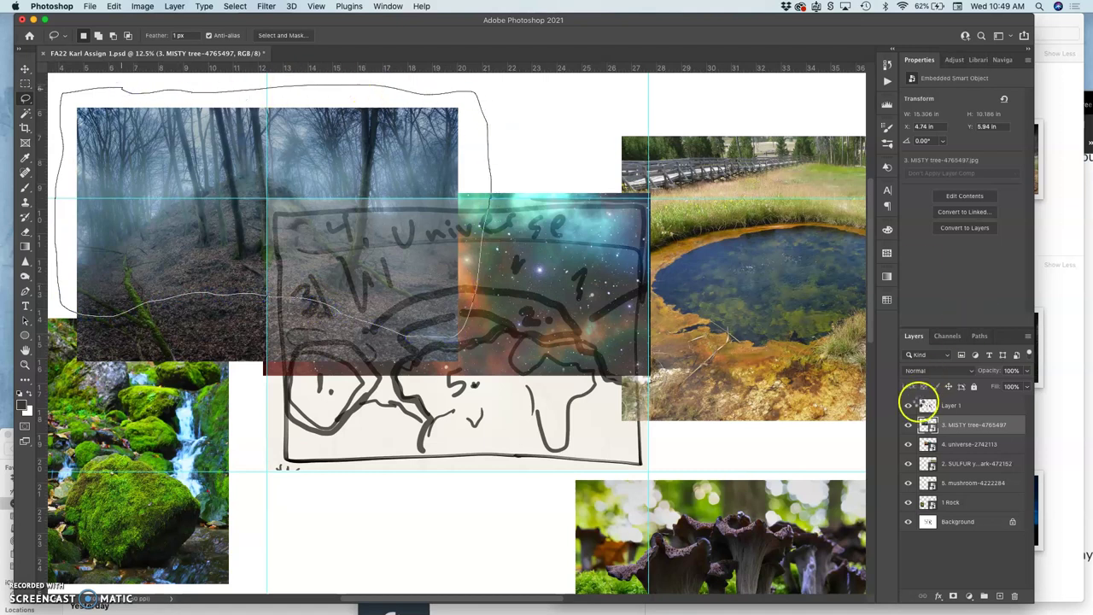
# Step: Lock the sketch Layer 1 completely and hide it
pyautogui.click(975, 408)
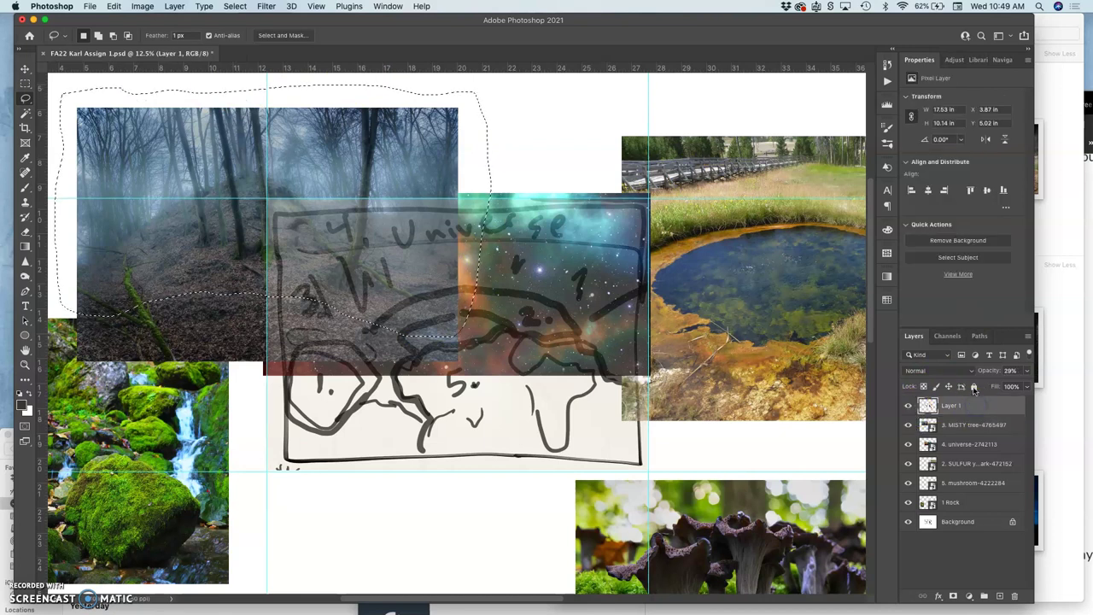
pyautogui.click(973, 387)
pyautogui.click(908, 406)
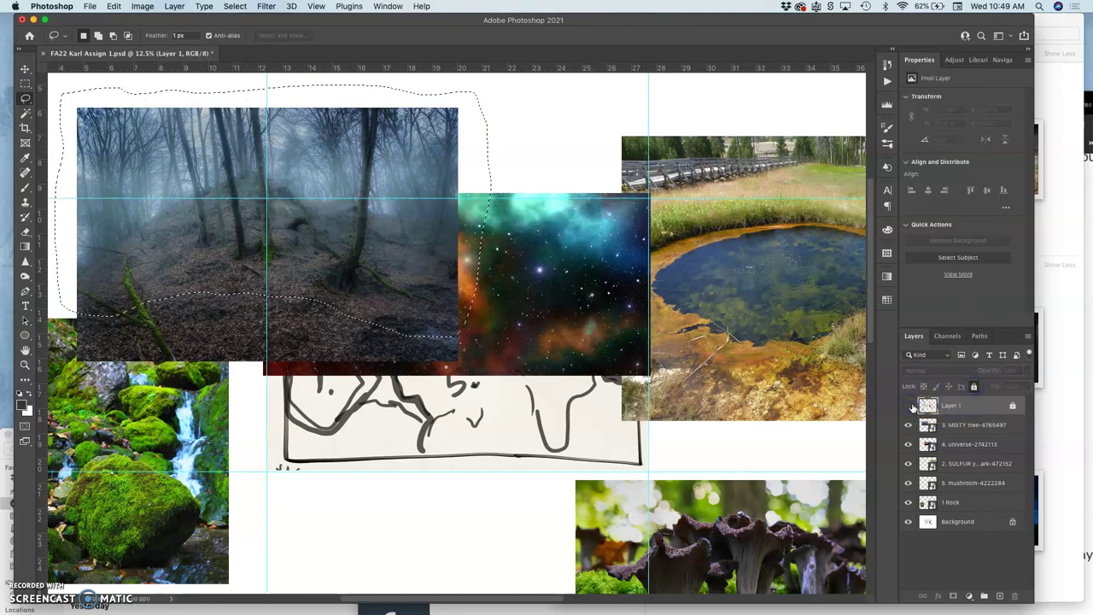
pyautogui.click(521, 251)
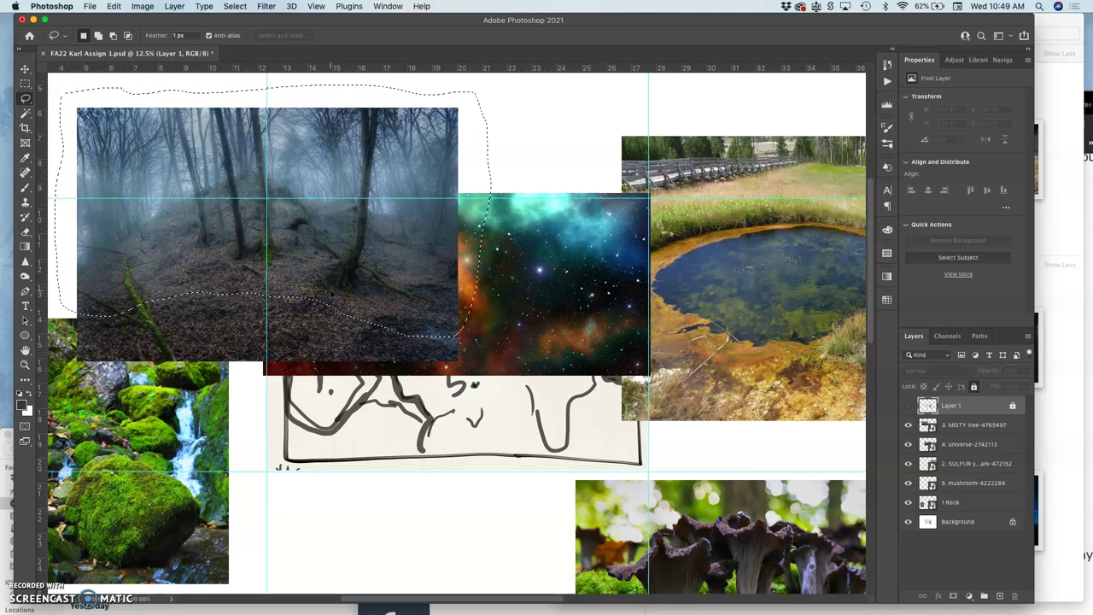
# Step: Copy the forest selection onto a new Layer 2 and hide the original MISTY tree layer
pyautogui.click(636, 213)
pyautogui.click(912, 423)
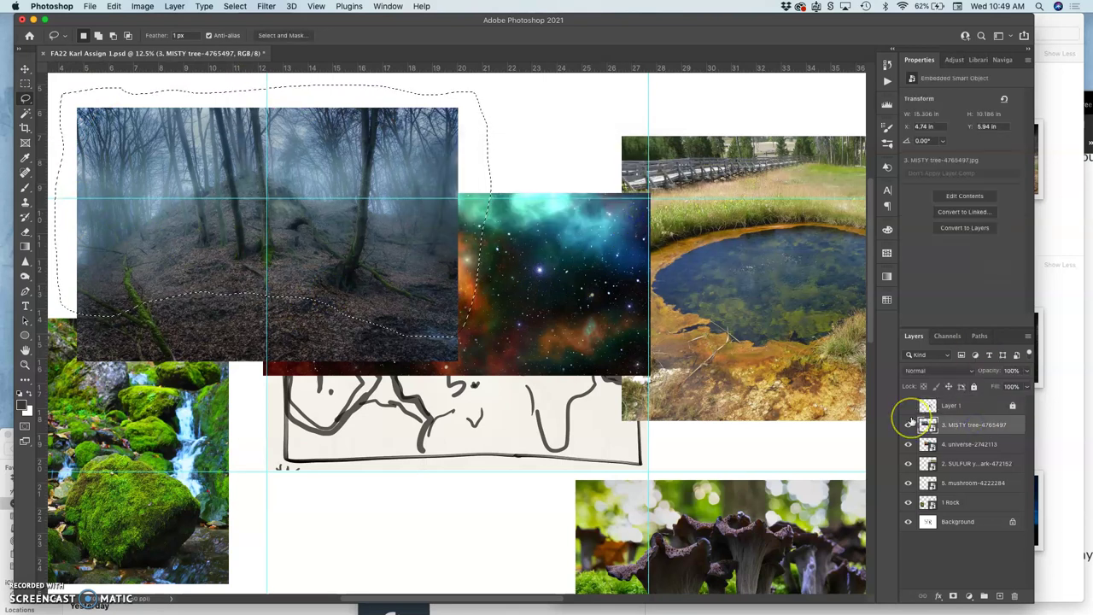
pyautogui.press('super+j')
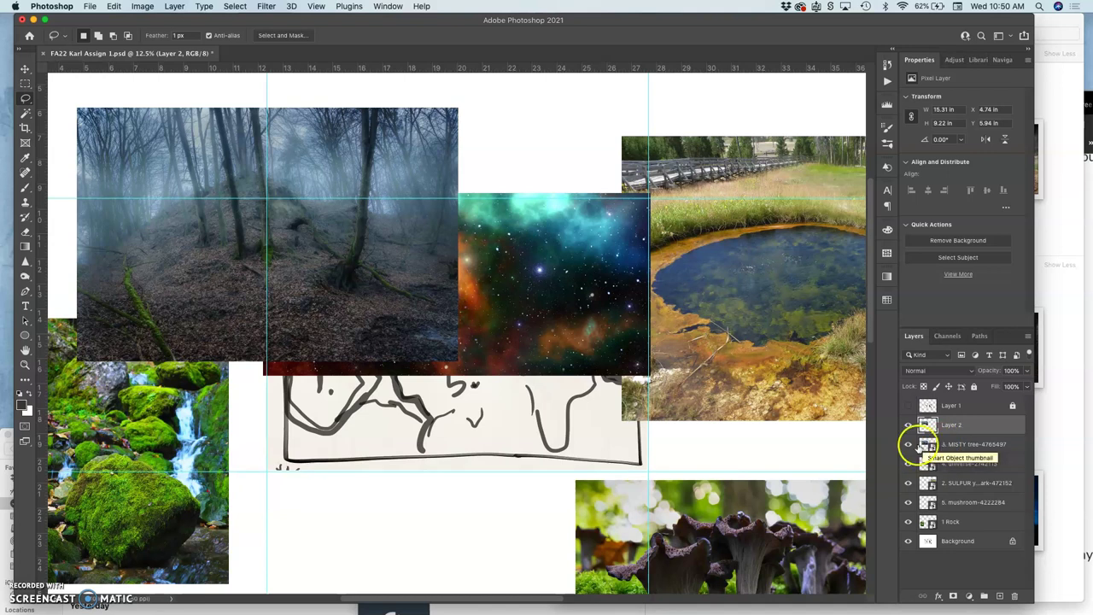
pyautogui.click(908, 444)
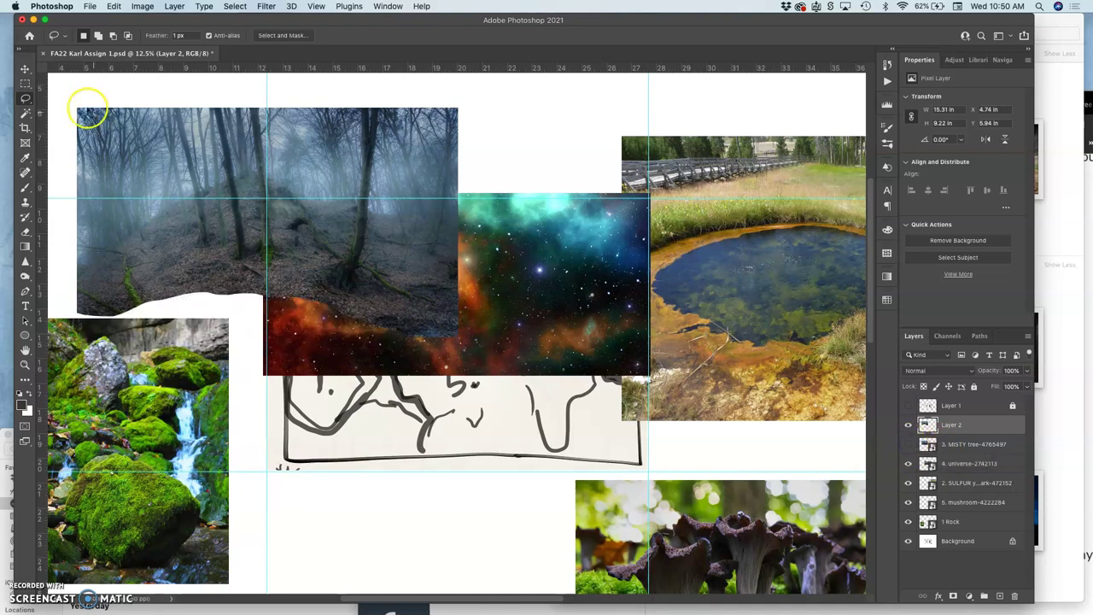
# Step: Move Layer 2 to the centre over the nebula and show the sketch again
pyautogui.click(25, 68)
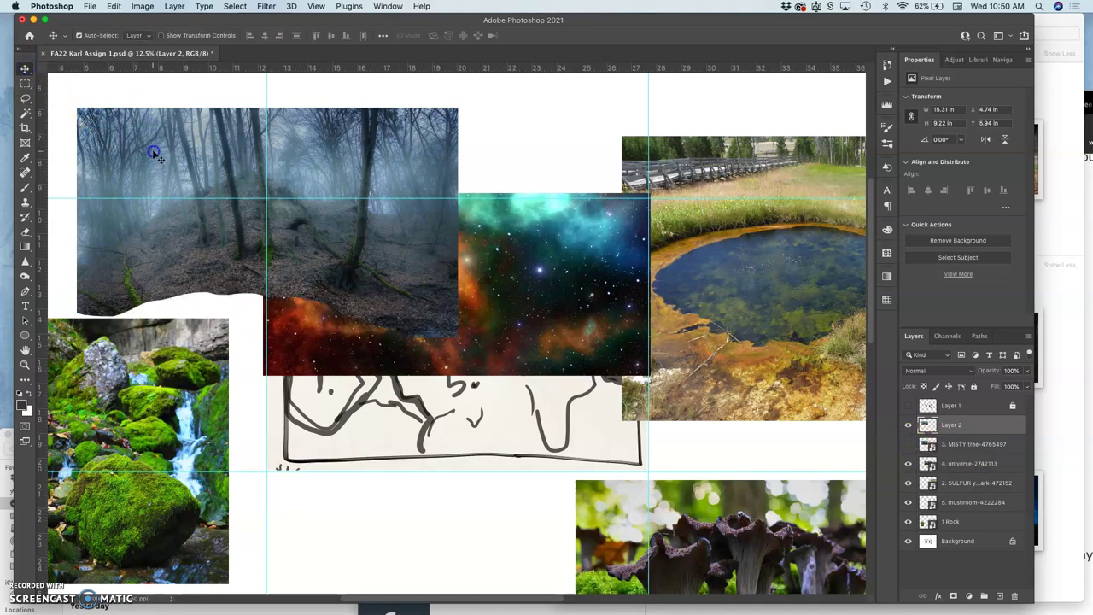
pyautogui.moveTo(150, 151)
pyautogui.mouseDown()
pyautogui.moveTo(279, 180)
pyautogui.moveTo(339, 166)
pyautogui.moveTo(347, 276)
pyautogui.moveTo(350, 243)
pyautogui.mouseUp()
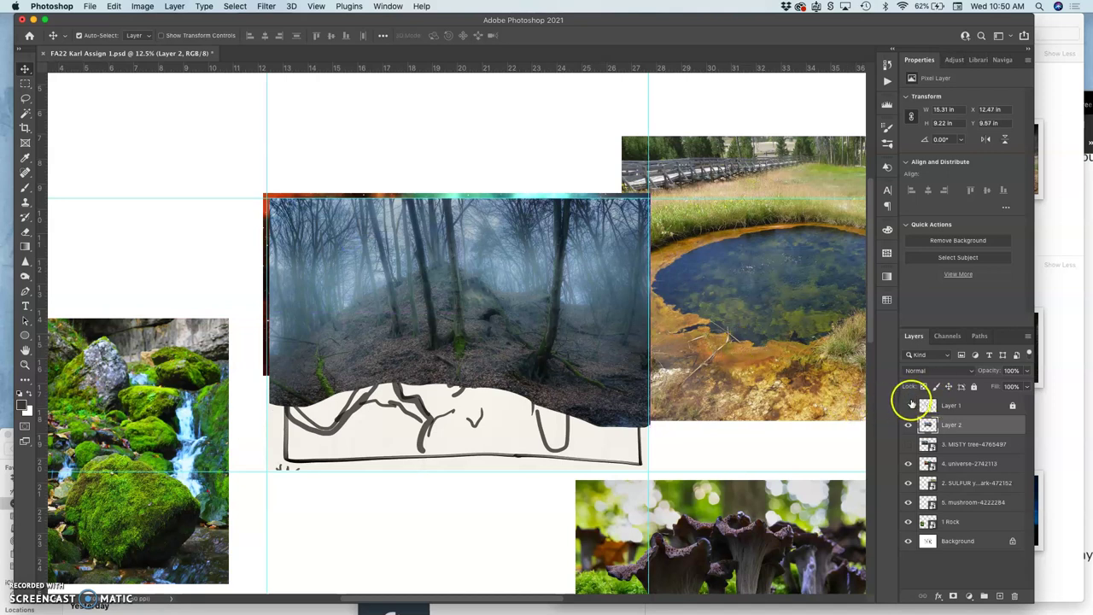
pyautogui.click(909, 406)
# Step: Hide the sketch layer again and zoom the canvas in to 25%
pyautogui.click(909, 405)
pyautogui.press('super+equal')
pyautogui.press('super+equal')
pyautogui.click(760, 366)
pyautogui.scroll(3, 751, 362)
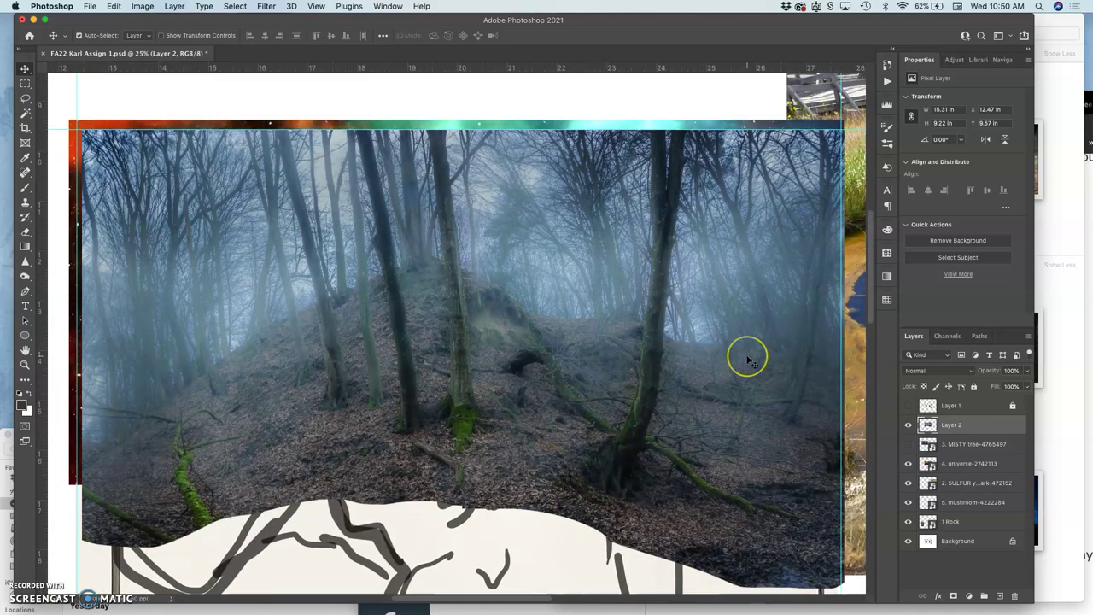
# Step: Try the forest Layer 2 at 50% and 76% opacity, restore 100%, and zoom out
pyautogui.click(1028, 374)
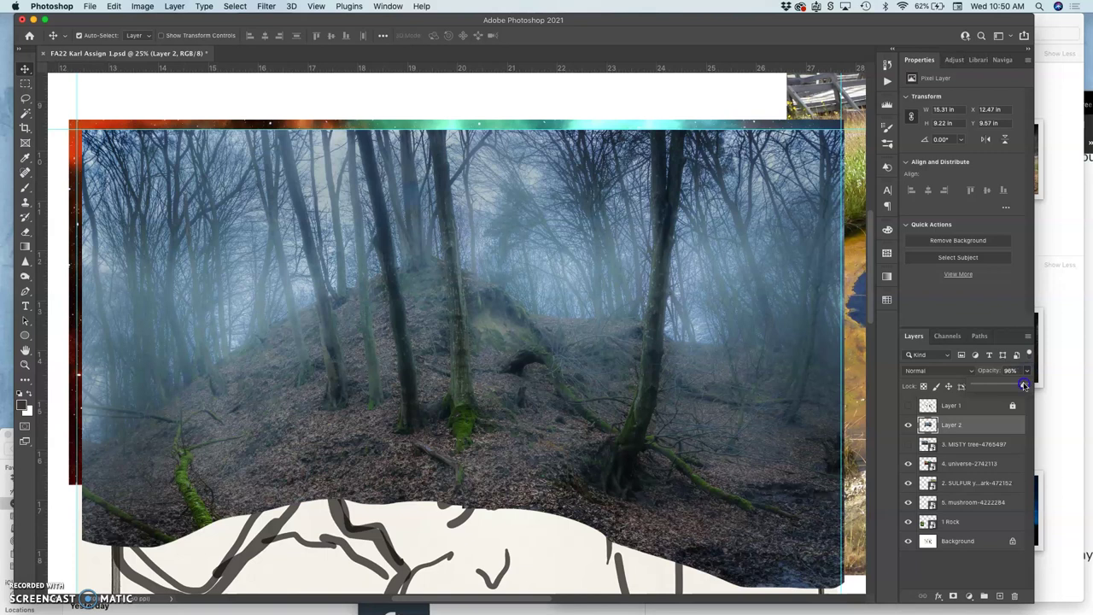
pyautogui.moveTo(1002, 387); pyautogui.dragTo(1015, 388)
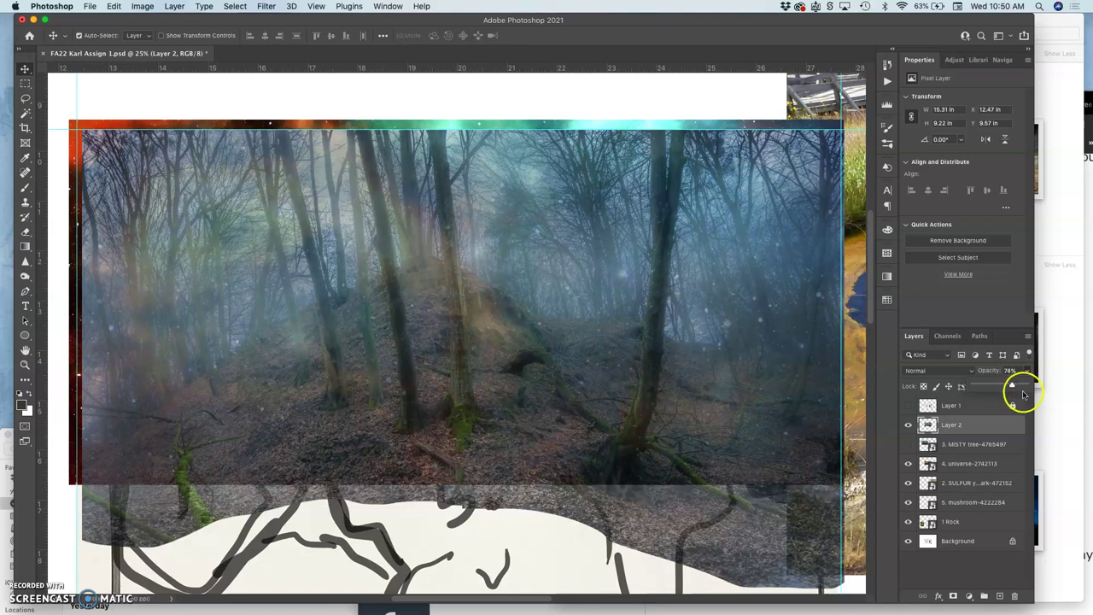
pyautogui.moveTo(1013, 386)
pyautogui.mouseDown()
pyautogui.moveTo(1023, 389)
pyautogui.moveTo(999, 390)
pyautogui.mouseUp()
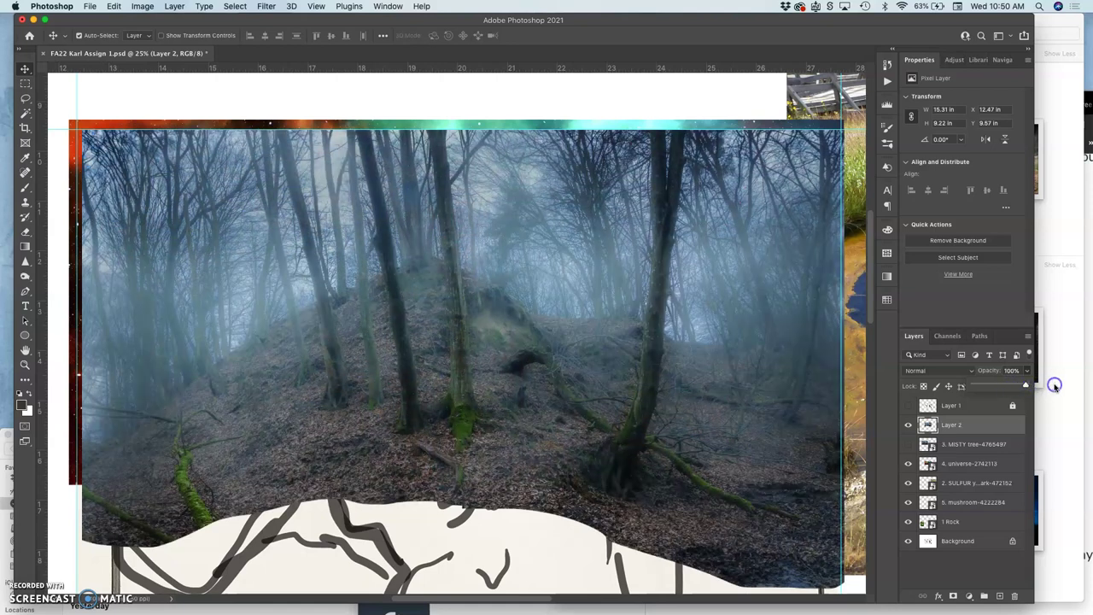
pyautogui.press('super+minus')
pyautogui.press('super+minus')
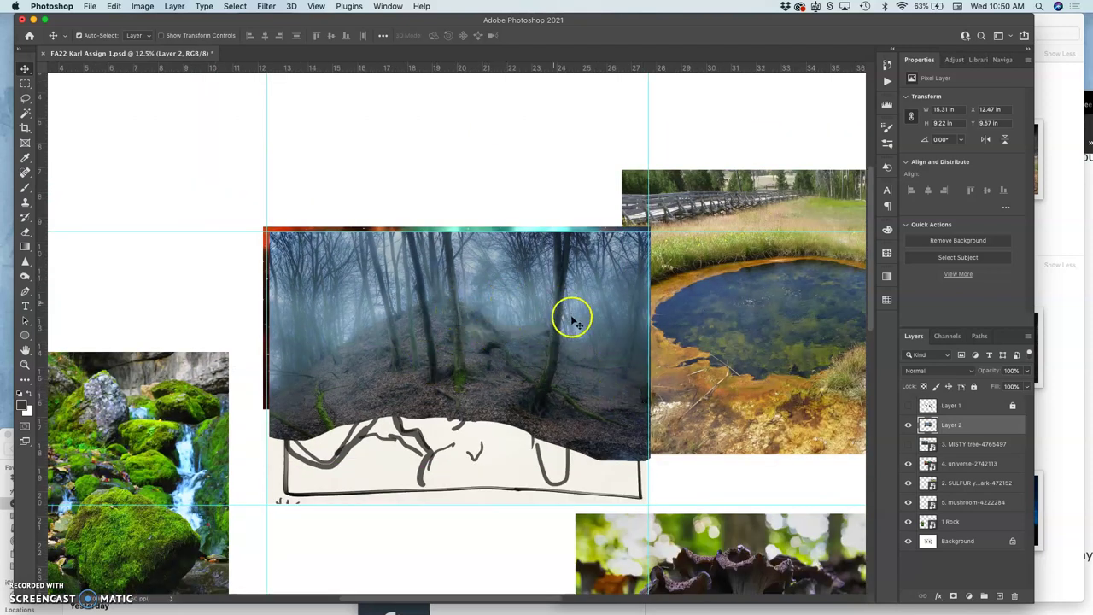
# Step: Show the sketch layer and stack the SULFUR pool layer just above Layer 2
pyautogui.click(908, 408)
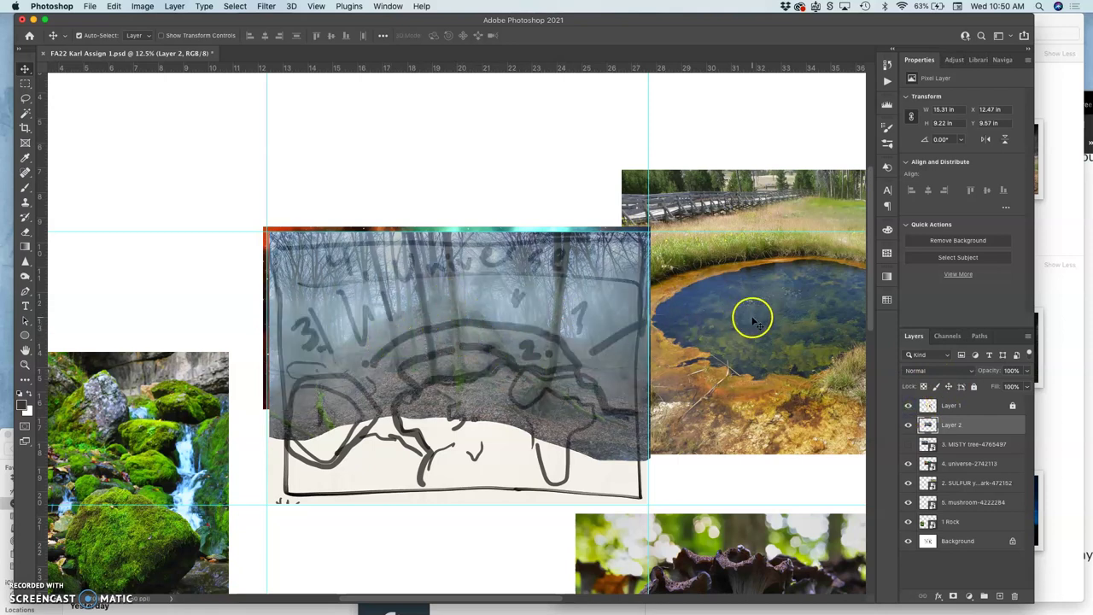
pyautogui.moveTo(742, 319); pyautogui.dragTo(647, 276)
pyautogui.moveTo(950, 482); pyautogui.dragTo(951, 421)
pyautogui.moveTo(739, 305); pyautogui.dragTo(516, 395)
# Step: Scale the sulfur pool image to about a quarter, stretch it wider, and center it over the composite
pyautogui.press('super+t')
pyautogui.moveTo(671, 232)
pyautogui.mouseDown()
pyautogui.moveTo(654, 248)
pyautogui.moveTo(666, 245)
pyautogui.mouseUp()
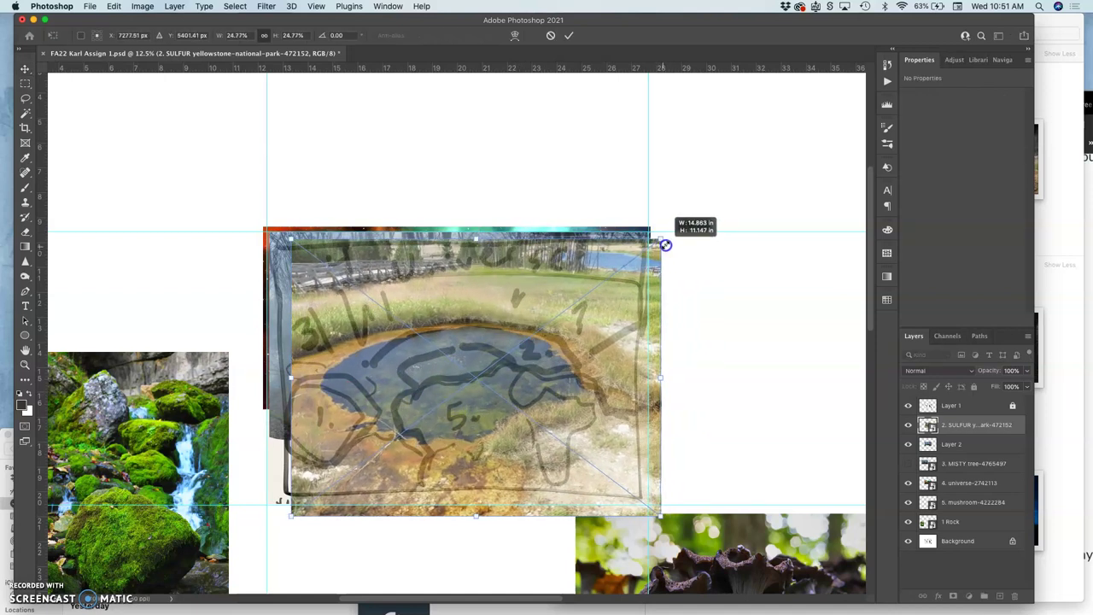
pyautogui.moveTo(598, 307)
pyautogui.mouseDown()
pyautogui.moveTo(620, 307)
pyautogui.moveTo(578, 313)
pyautogui.mouseUp()
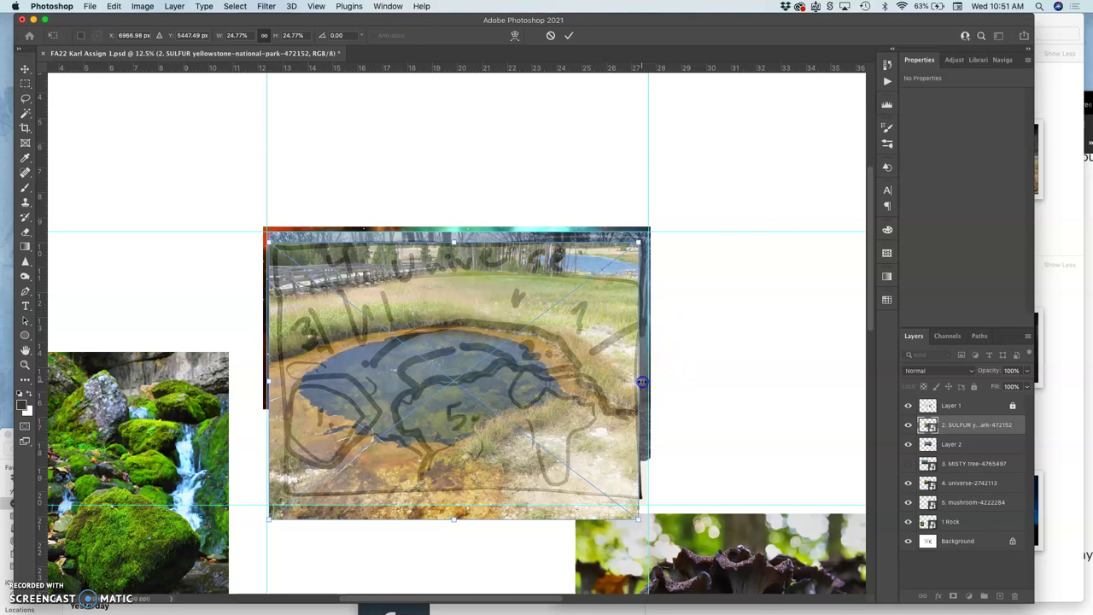
pyautogui.moveTo(642, 383); pyautogui.dragTo(685, 383)
pyautogui.moveTo(563, 367); pyautogui.dragTo(553, 366)
pyautogui.press('Return')
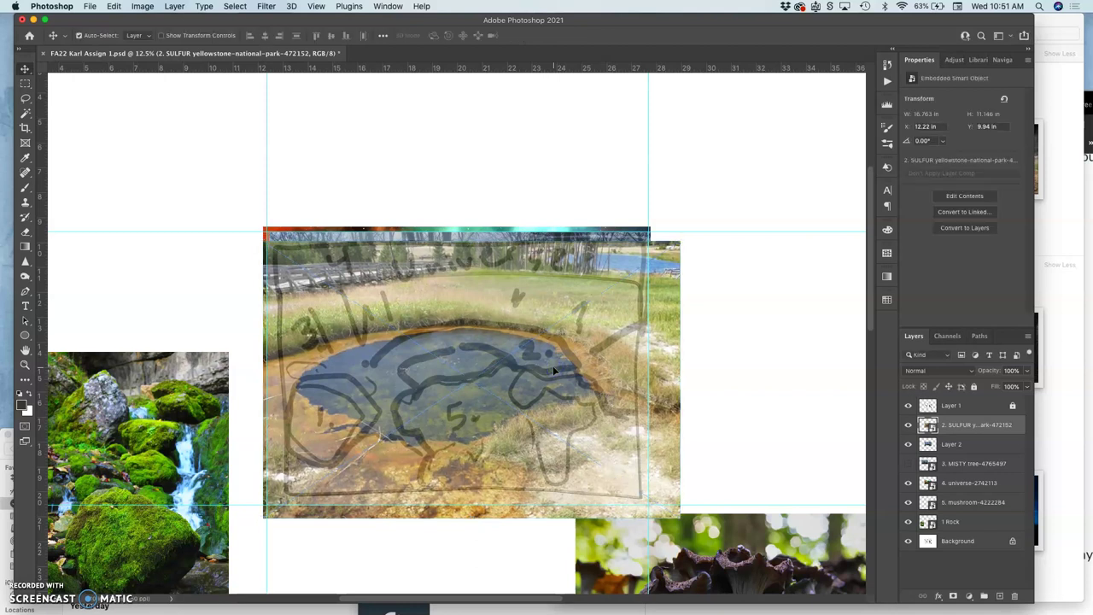
pyautogui.click(472, 306)
# Step: Hide the sketch and lasso-select the pool with its grassy rim
pyautogui.moveTo(1019, 404); pyautogui.dragTo(911, 407)
pyautogui.click(909, 406)
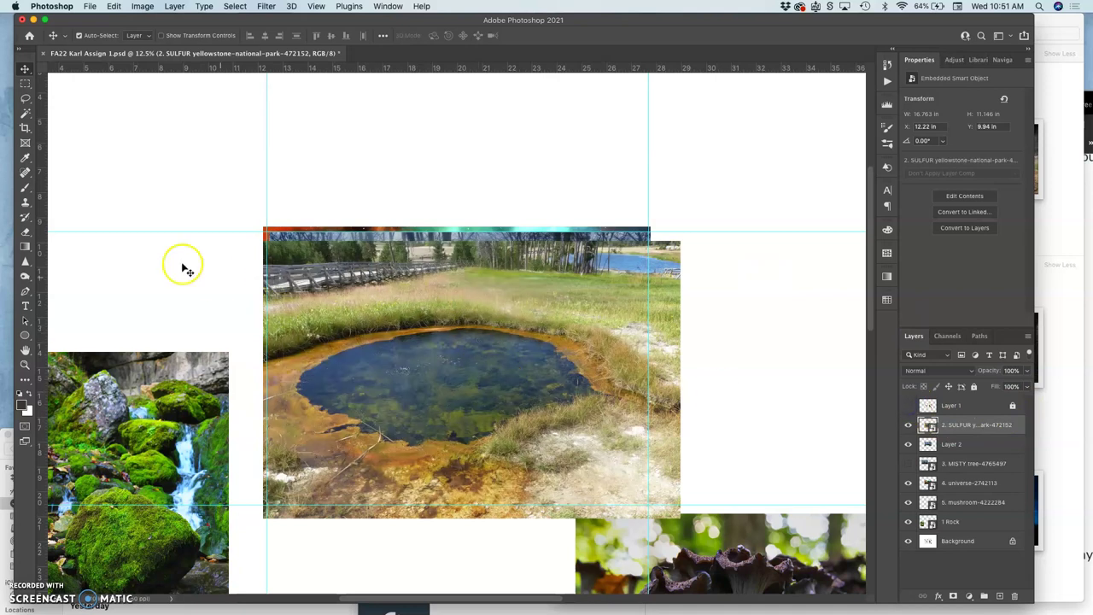
pyautogui.click(26, 99)
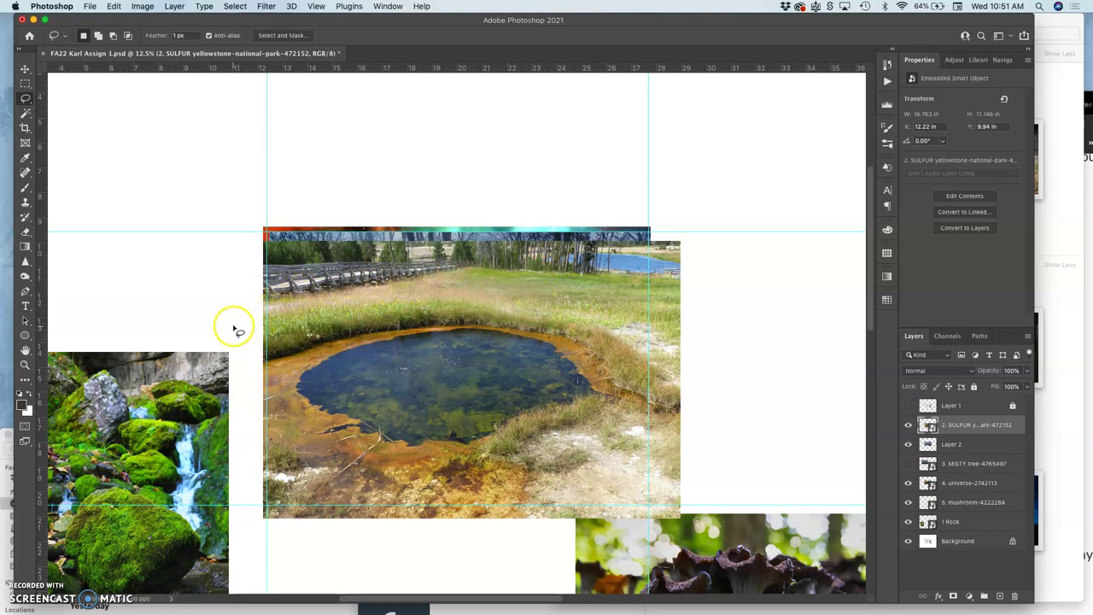
pyautogui.moveTo(342, 303); pyautogui.dragTo(416, 287)
pyautogui.moveTo(524, 292)
pyautogui.mouseDown()
pyautogui.moveTo(647, 313)
pyautogui.moveTo(692, 334)
pyautogui.moveTo(706, 392)
pyautogui.moveTo(698, 508)
pyautogui.moveTo(639, 561)
pyautogui.moveTo(264, 553)
pyautogui.moveTo(237, 301)
pyautogui.mouseUp()
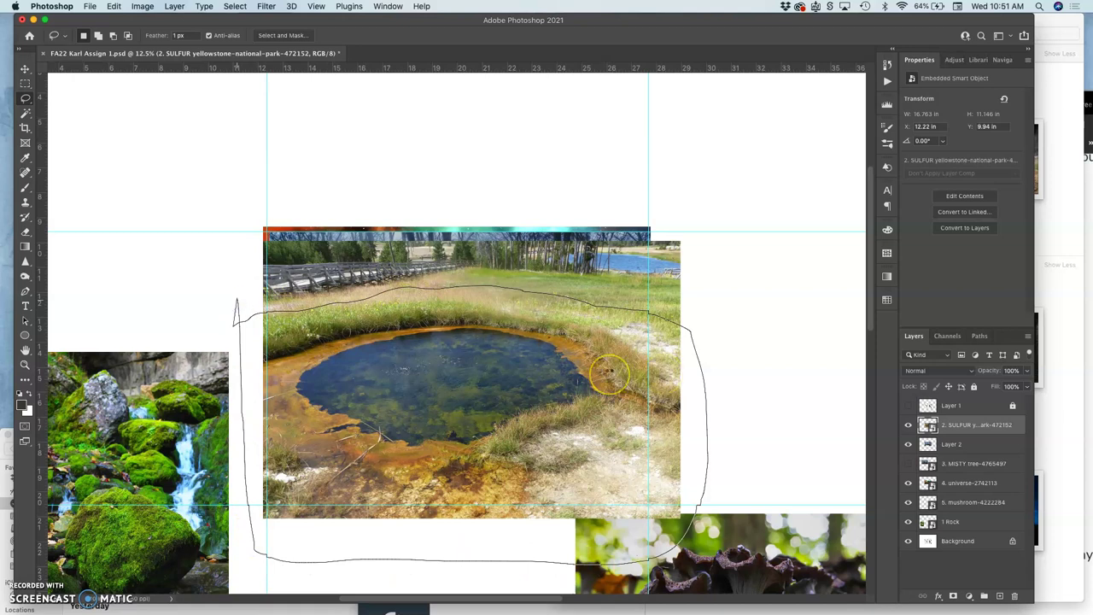
# Step: Copy the selected pool onto new Layer 3 and hide the original SULFUR layer
pyautogui.hotkey('ctrl', 'j')
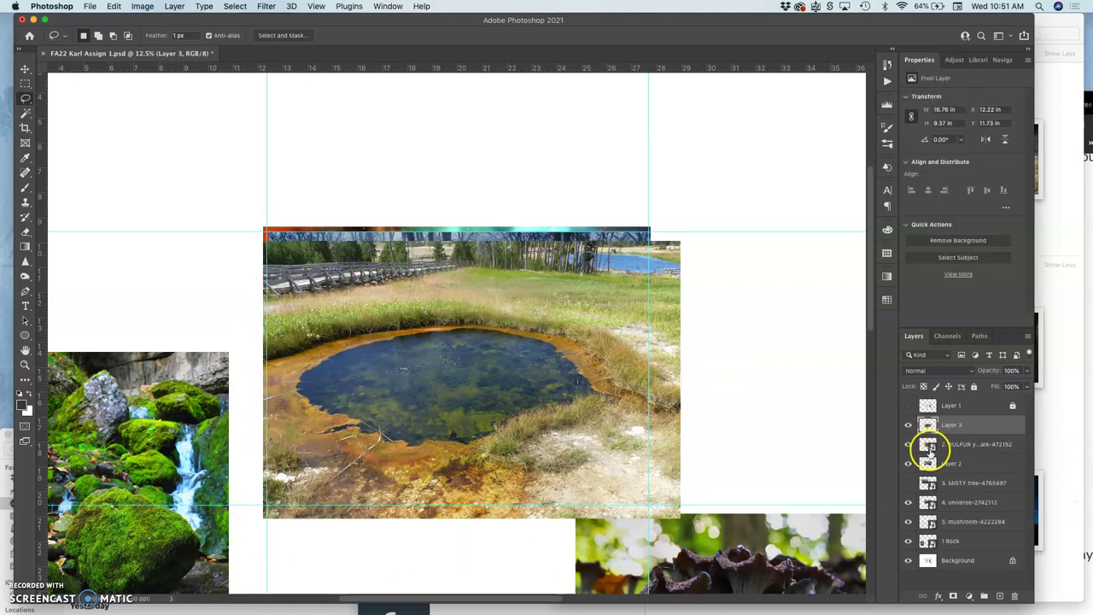
pyautogui.click(908, 445)
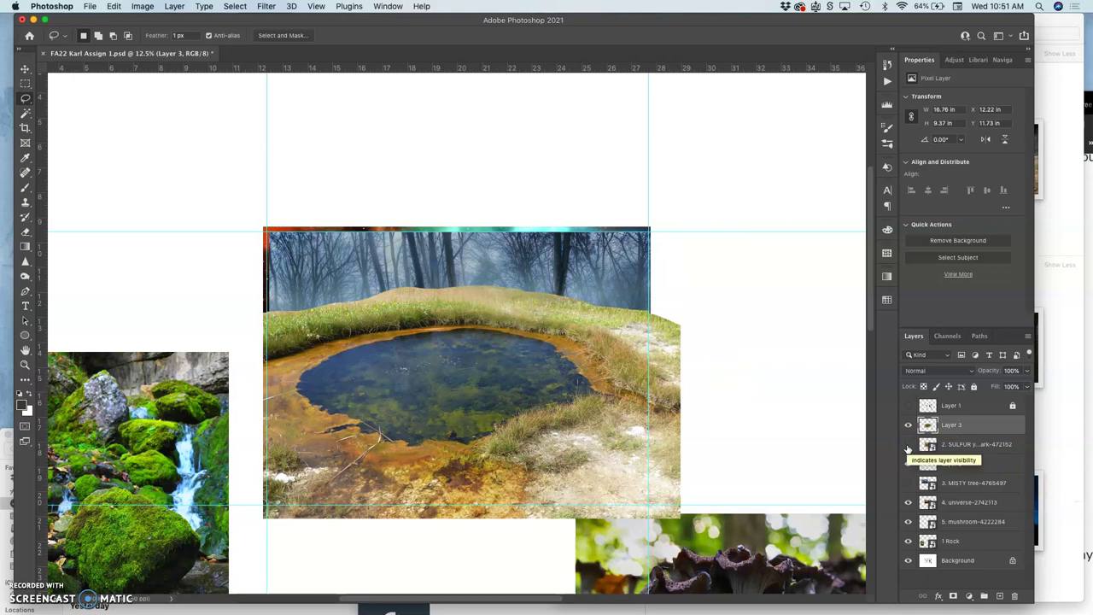
pyautogui.moveTo(908, 448); pyautogui.dragTo(910, 478)
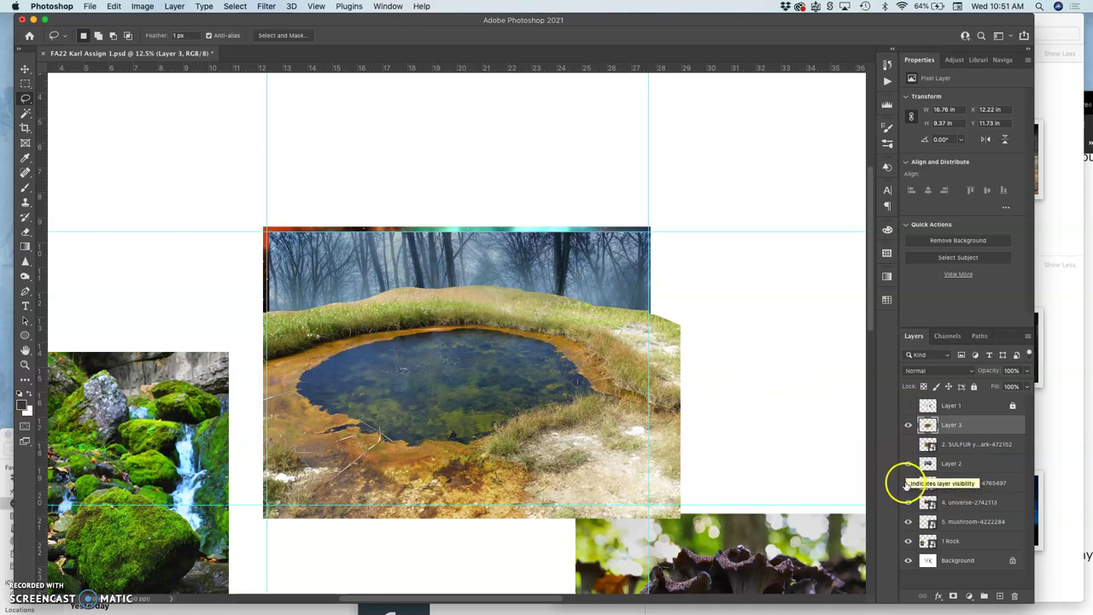
pyautogui.click(908, 425)
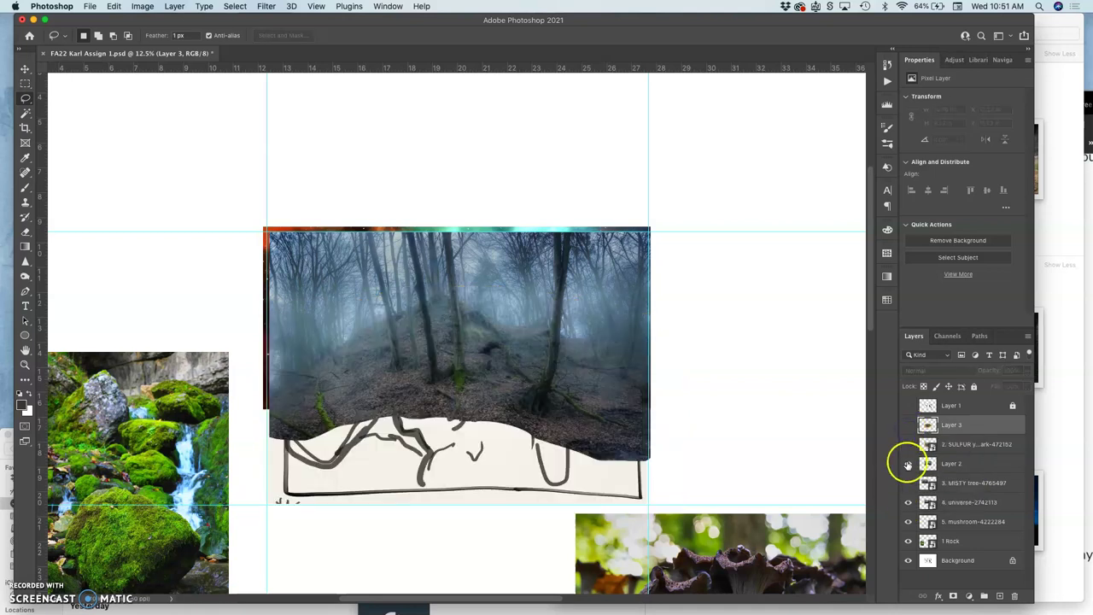
pyautogui.click(908, 464)
pyautogui.click(907, 468)
pyautogui.click(908, 425)
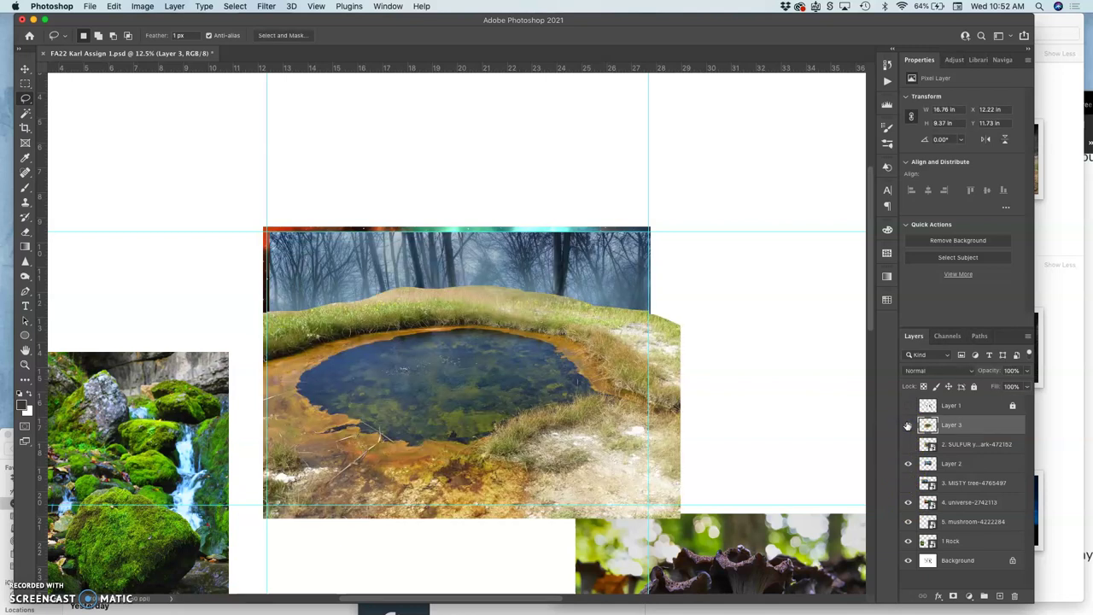
pyautogui.click(908, 405)
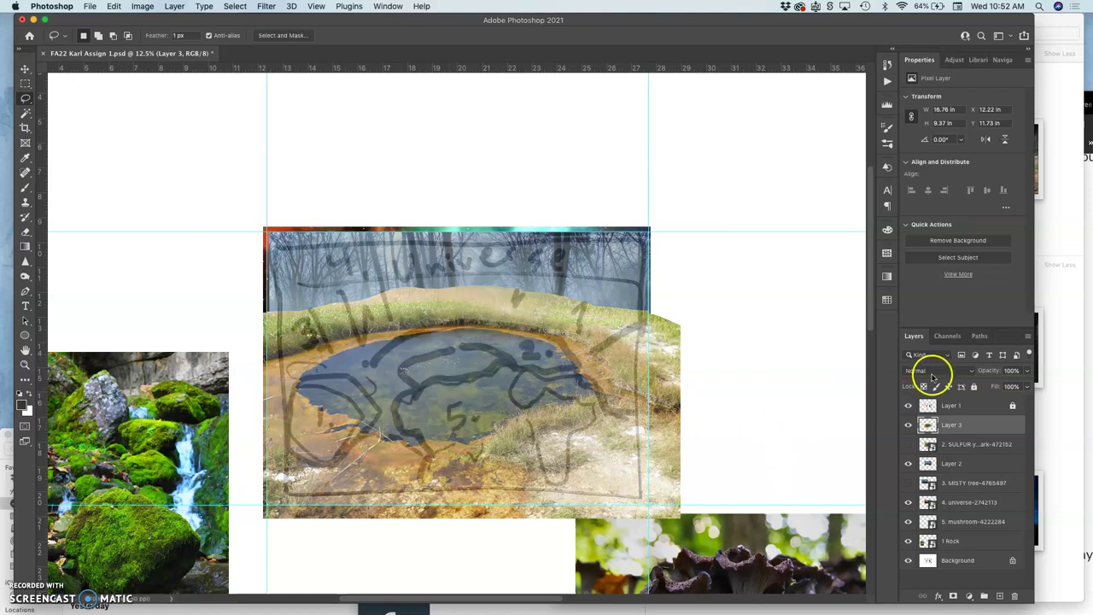
pyautogui.click(908, 406)
pyautogui.click(908, 406)
pyautogui.click(908, 406)
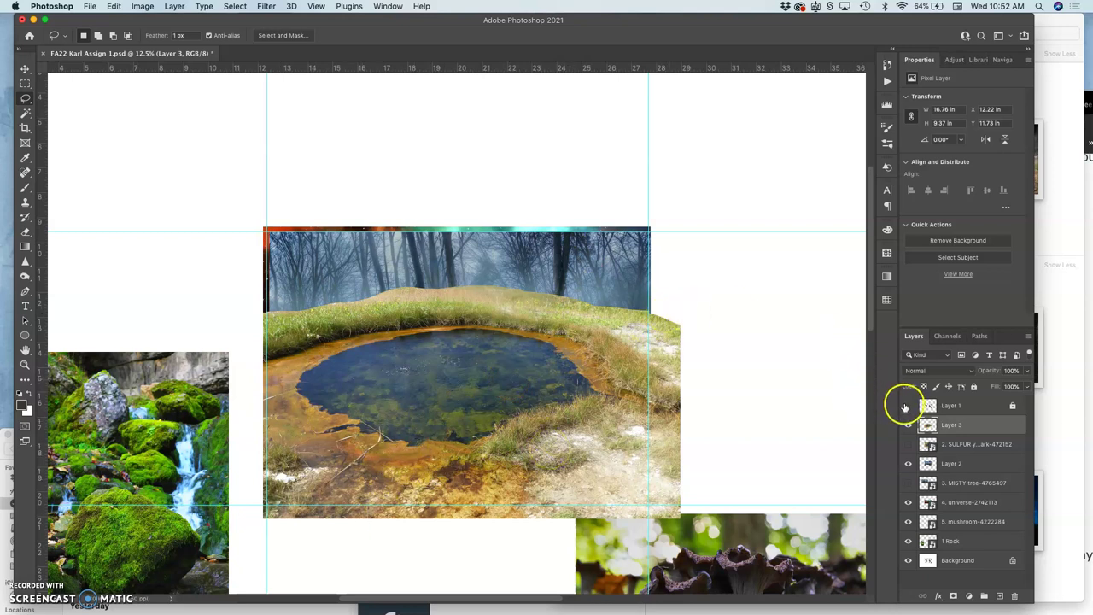
pyautogui.click(907, 406)
# Step: Hide the sketch and, with the Move tool, drag the mossy rock image toward the composite
pyautogui.click(908, 406)
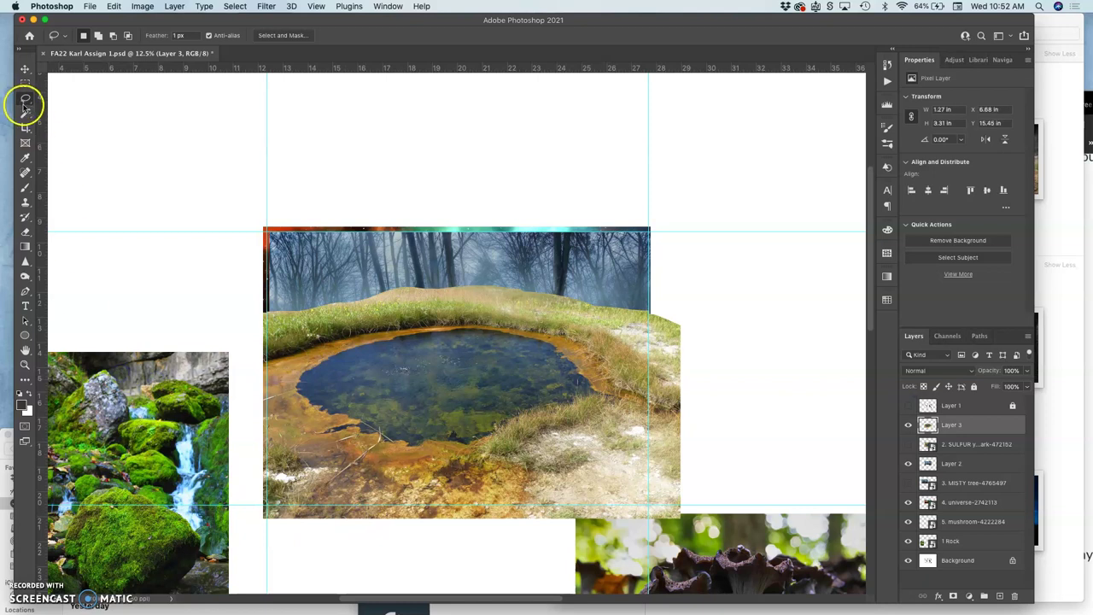
pyautogui.click(25, 70)
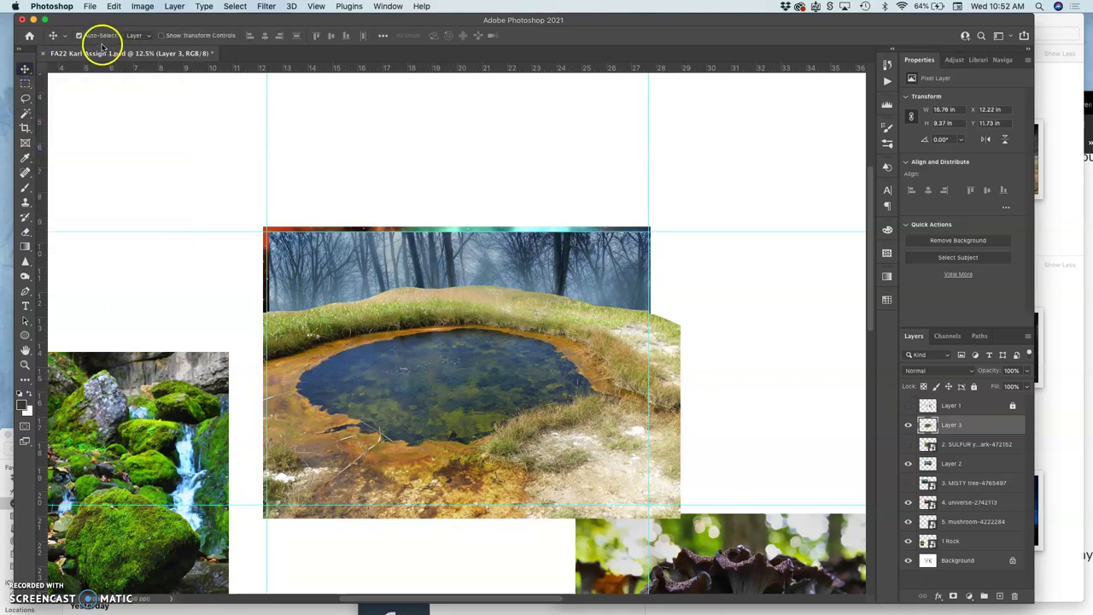
pyautogui.click(100, 387)
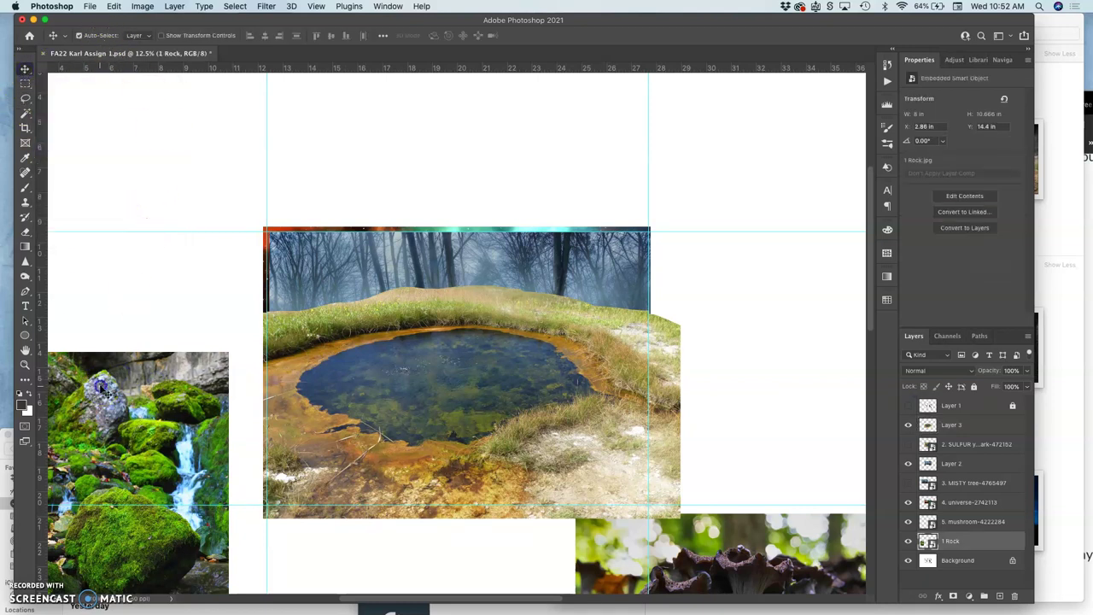
pyautogui.moveTo(101, 387); pyautogui.dragTo(140, 178)
# Step: Raise 1 Rock above Layer 3 and position it over the pond's left side with the sketch showing
pyautogui.click(959, 540)
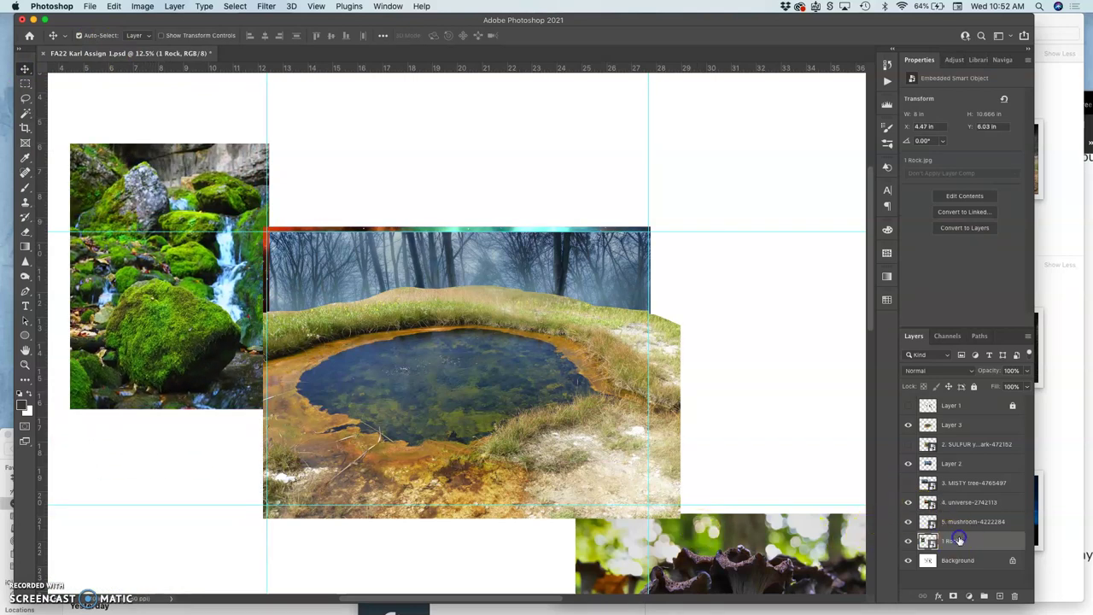
pyautogui.press('super+bracketright')
pyautogui.press('super+bracketright')
pyautogui.press('super+bracketright')
pyautogui.press('super+bracketright')
pyautogui.press('super+bracketright')
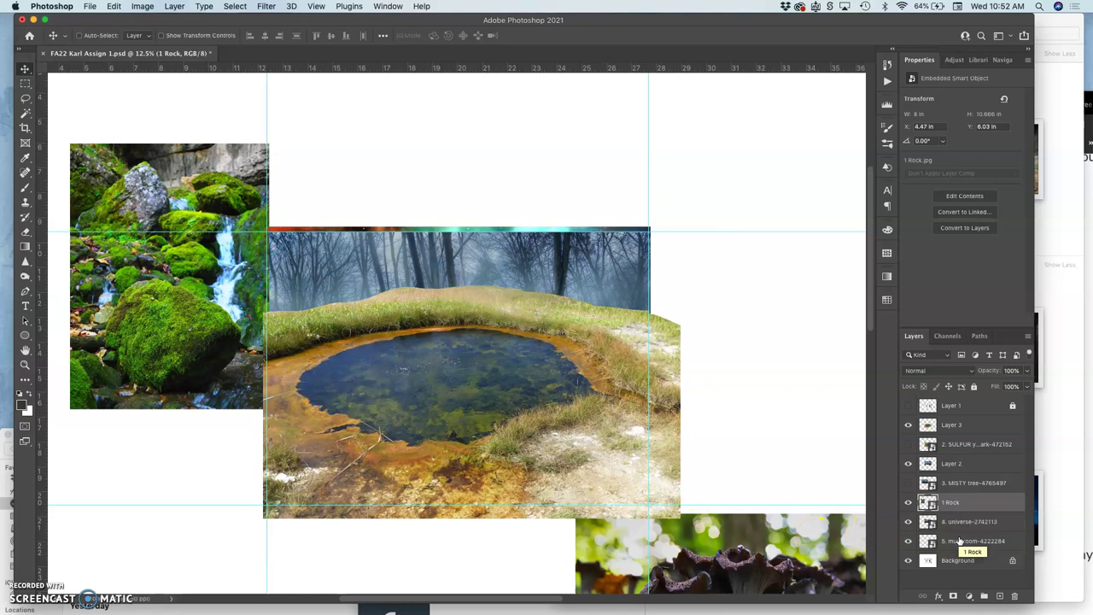
pyautogui.press('super+bracketright')
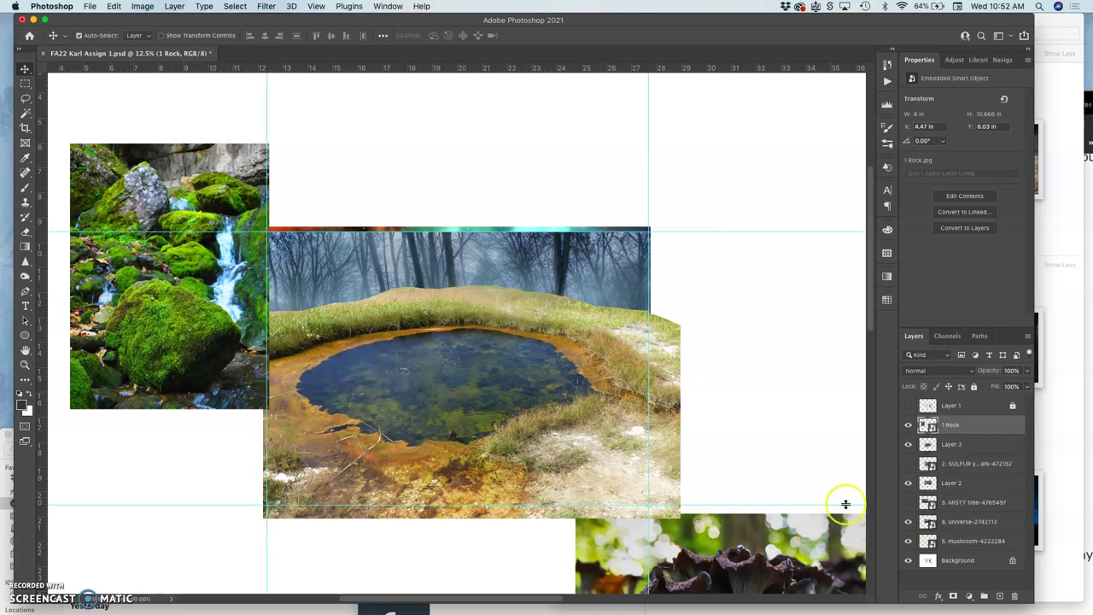
pyautogui.moveTo(198, 333); pyautogui.dragTo(171, 339)
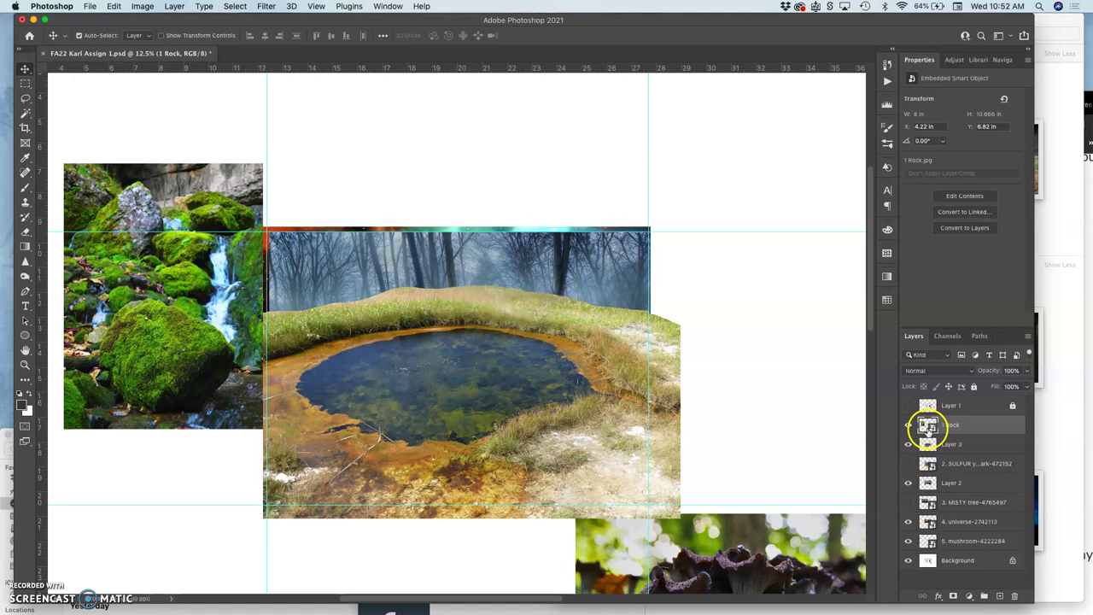
pyautogui.click(908, 405)
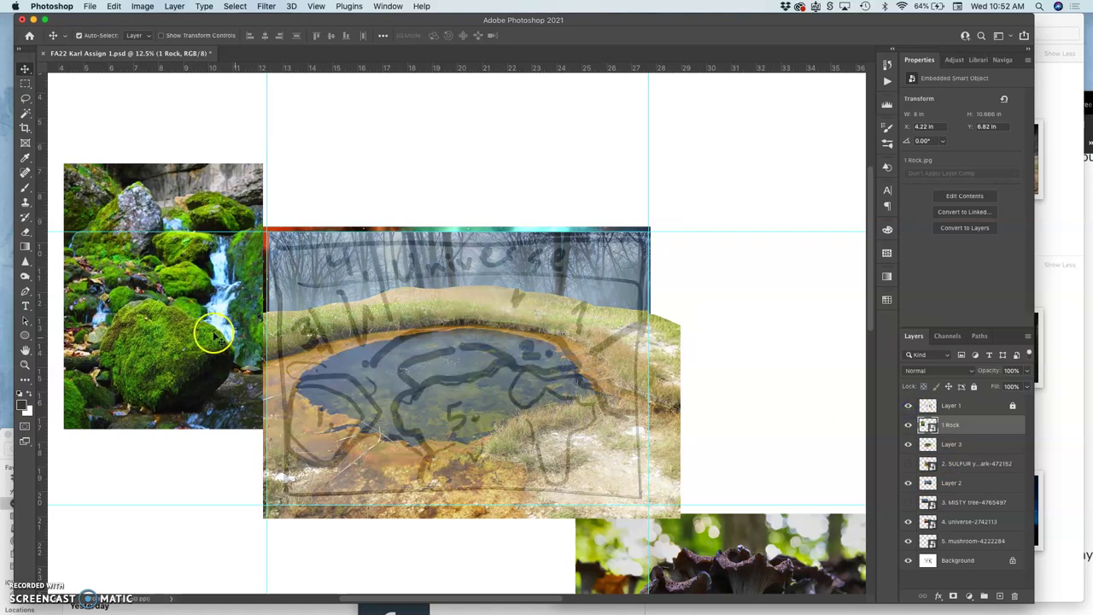
pyautogui.moveTo(187, 355); pyautogui.dragTo(368, 431)
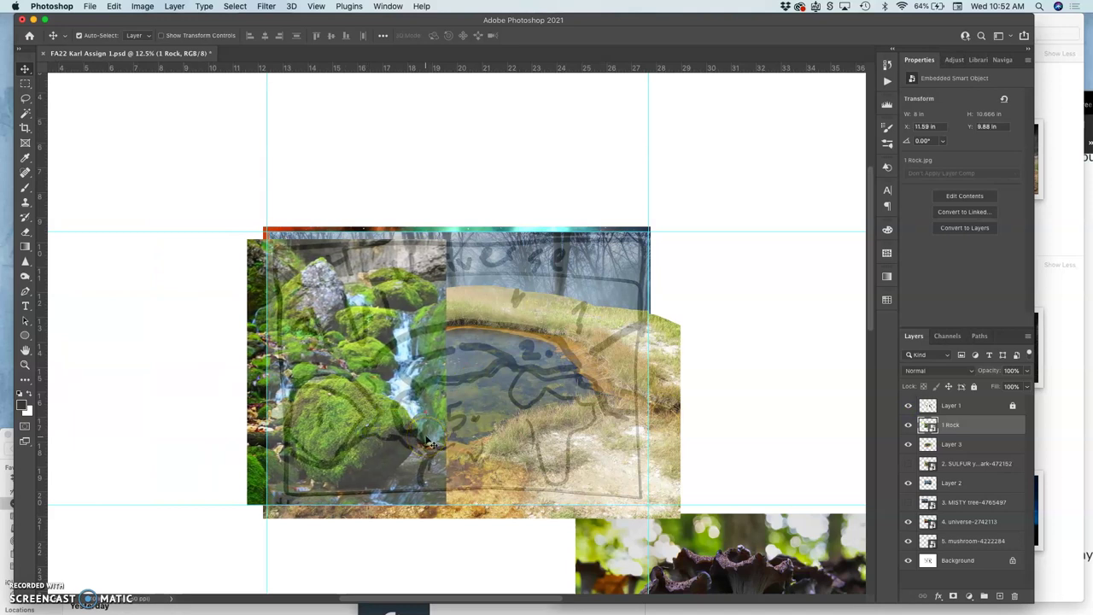
# Step: Nudge the mossy rock down, hide the sketch, and lasso around the mossy rocks and waterfall
pyautogui.moveTo(390, 434); pyautogui.dragTo(388, 435)
pyautogui.click(25, 98)
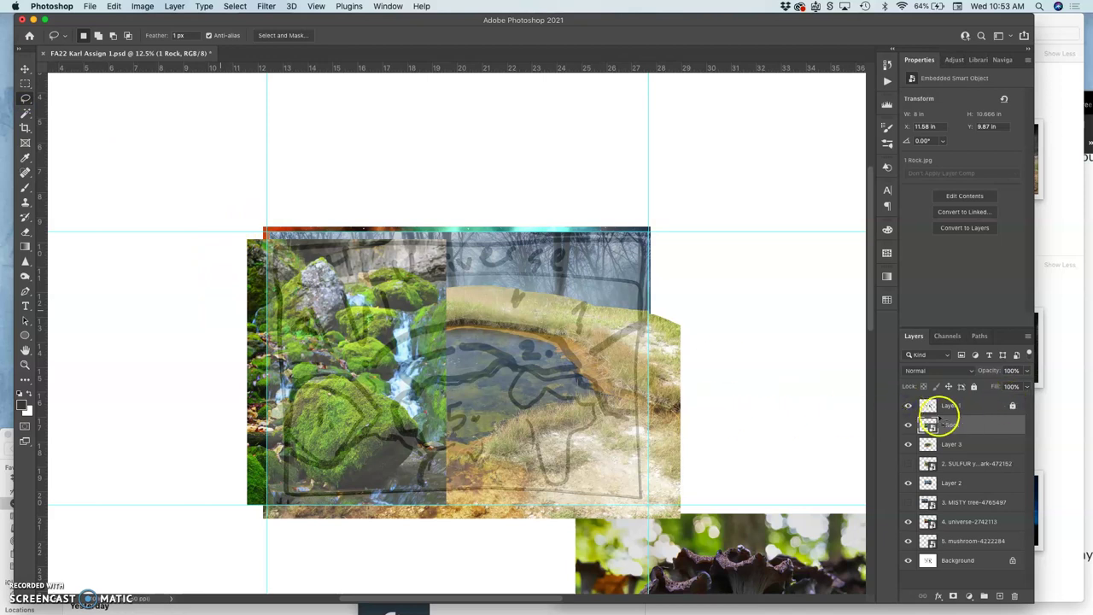
pyautogui.click(908, 406)
pyautogui.click(908, 407)
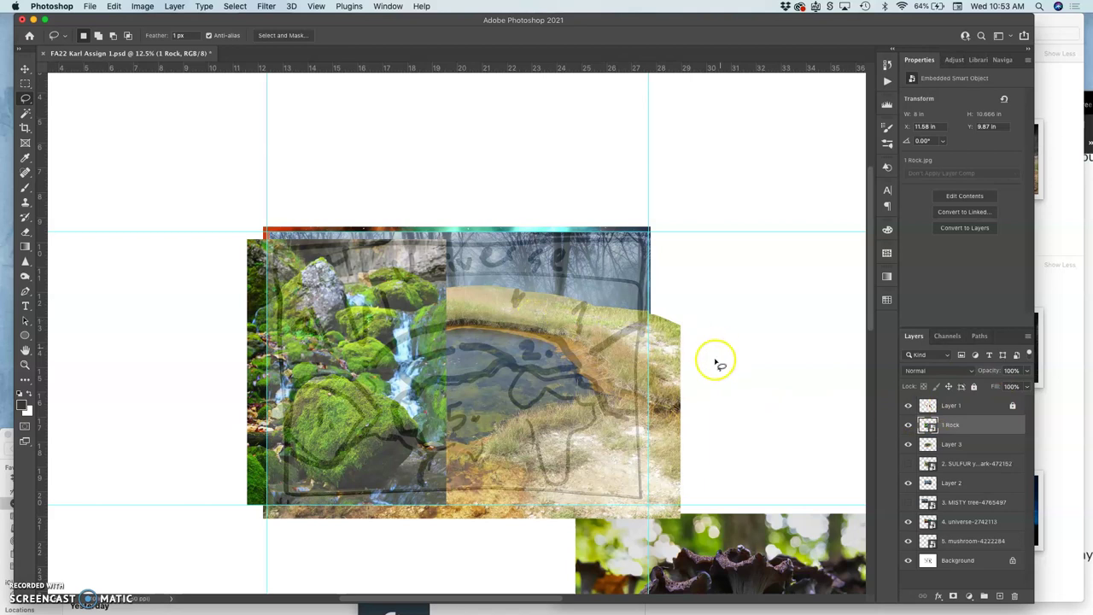
pyautogui.click(908, 406)
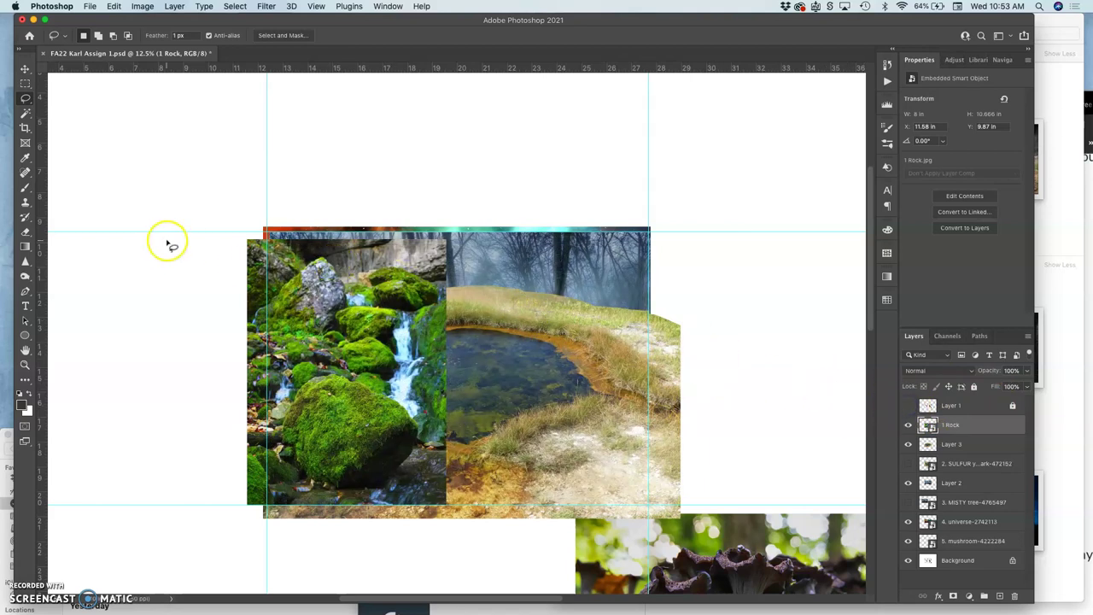
pyautogui.moveTo(227, 247); pyautogui.dragTo(239, 321)
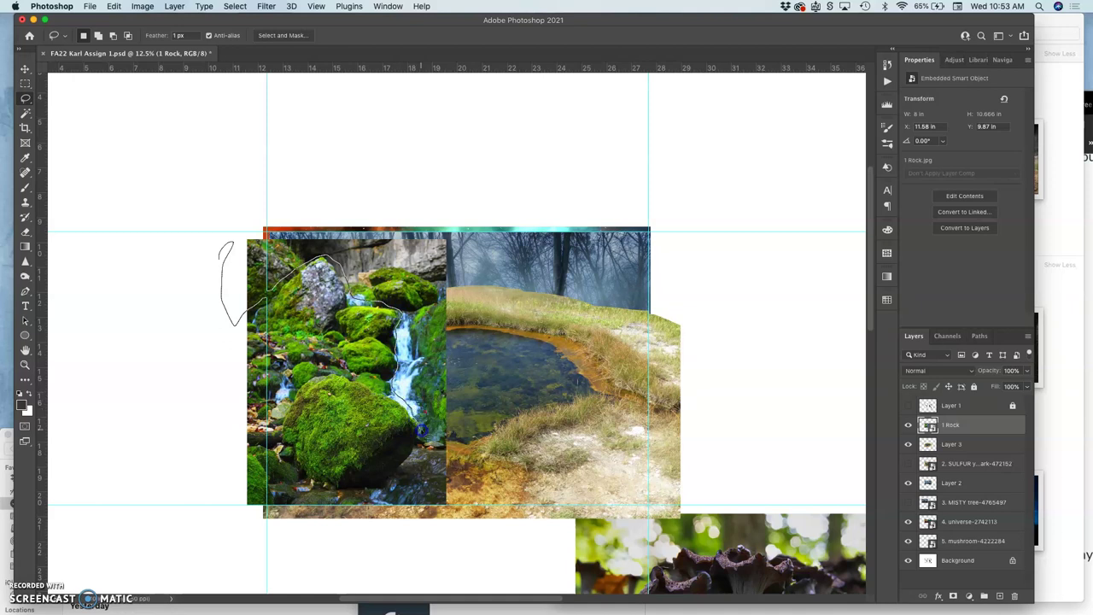
pyautogui.moveTo(463, 454)
pyautogui.mouseDown()
pyautogui.moveTo(453, 510)
pyautogui.moveTo(421, 530)
pyautogui.moveTo(338, 545)
pyautogui.moveTo(214, 539)
pyautogui.moveTo(215, 306)
pyautogui.mouseUp()
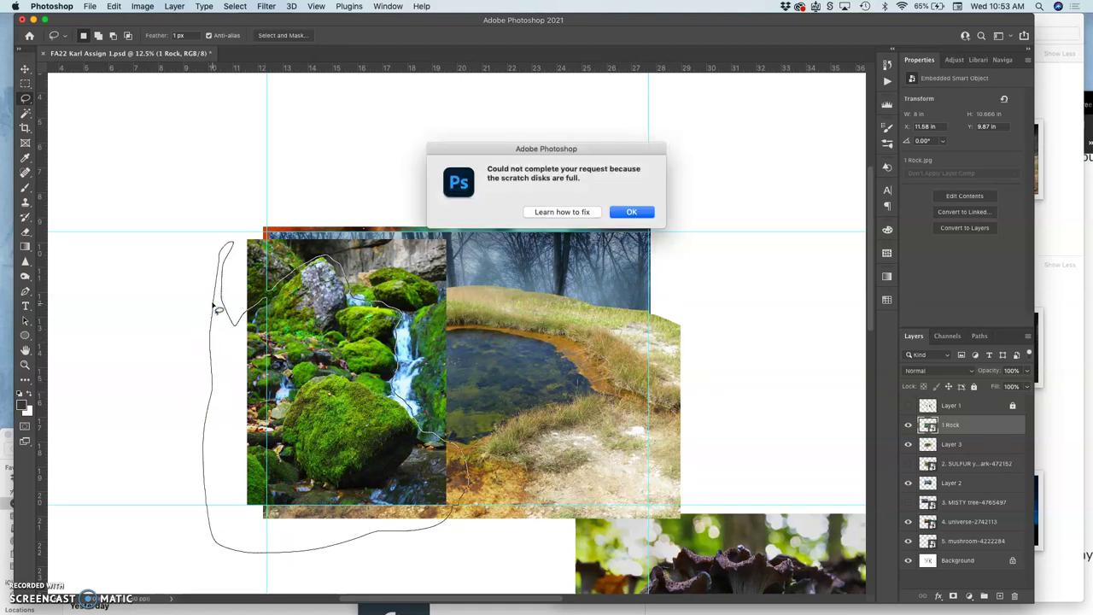
# Step: Dismiss the scratch-disk error, restore the History state with the sketch hidden, and save
pyautogui.click(631, 212)
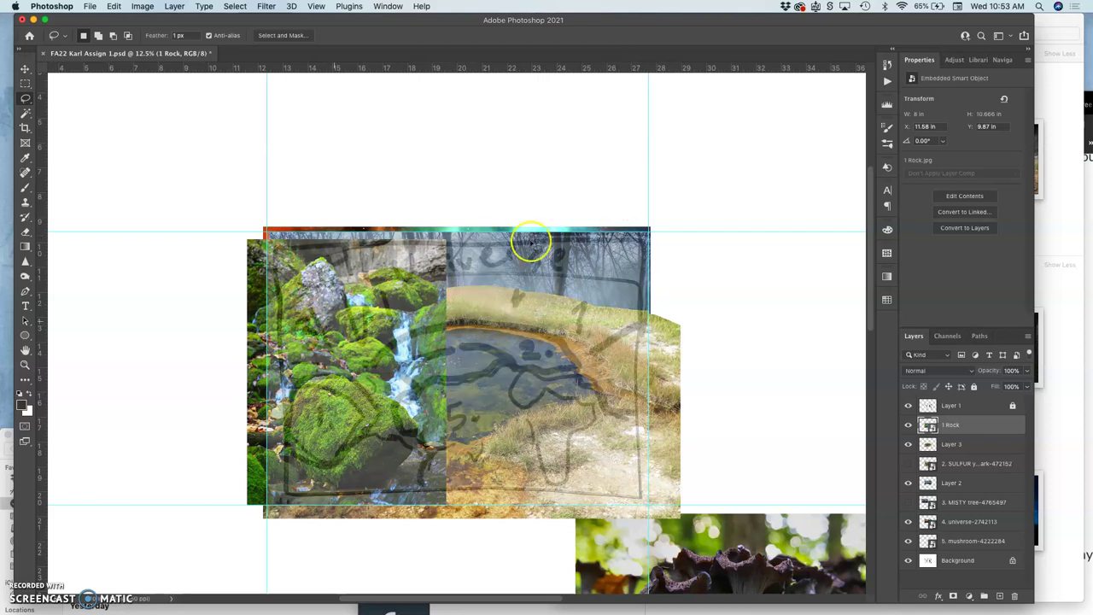
pyautogui.click(888, 65)
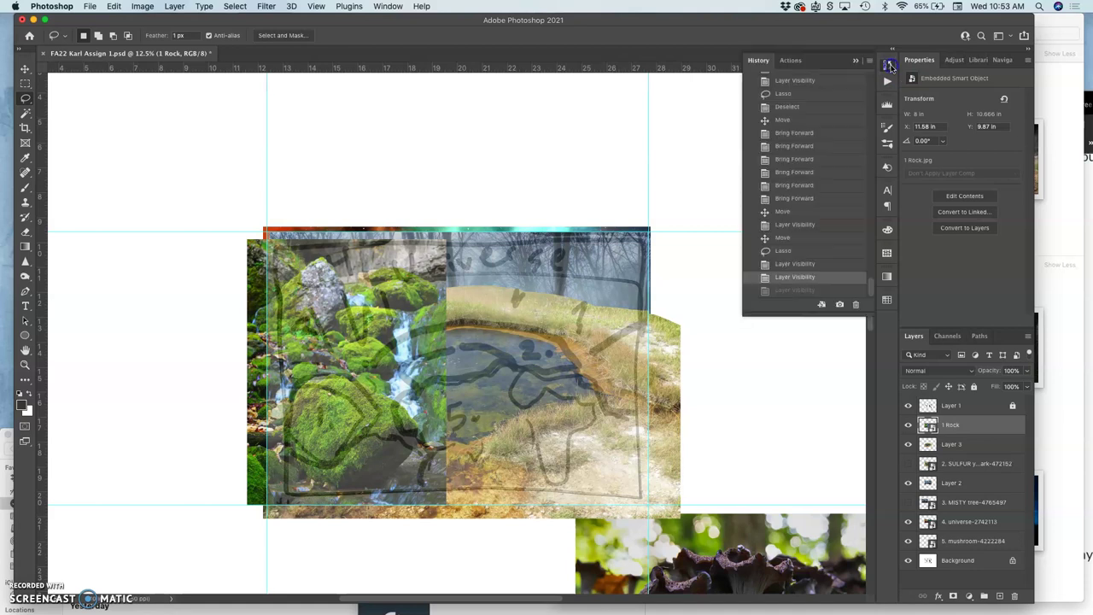
pyautogui.click(789, 290)
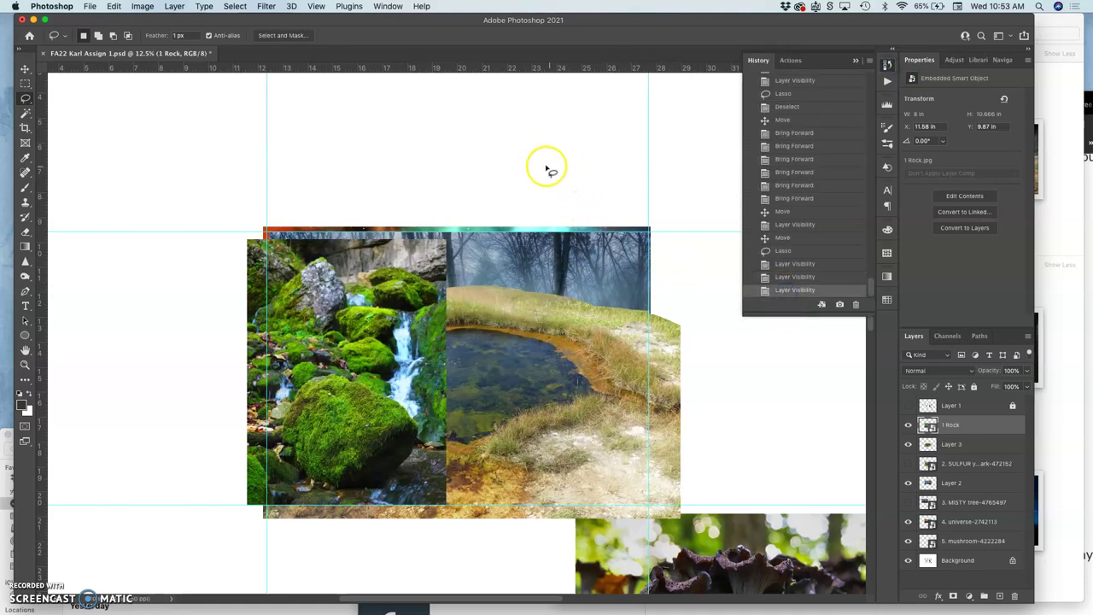
pyautogui.scroll(-3, 540, 160)
pyautogui.press('super+s')
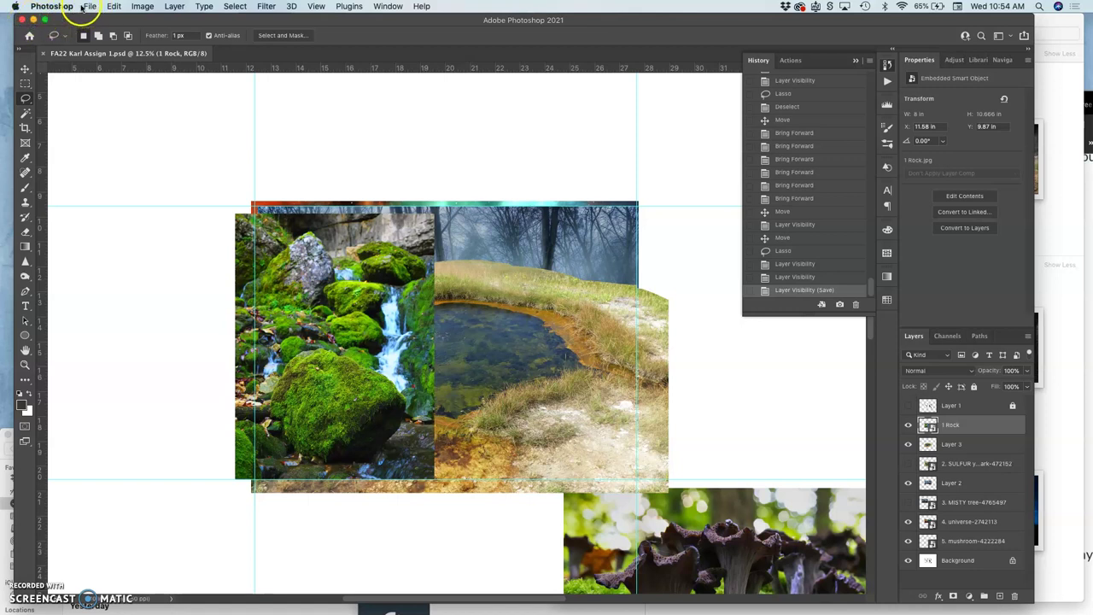
# Step: Look through the File and Photoshop menus without quitting, then bring the Finder references folder forward
pyautogui.click(90, 6)
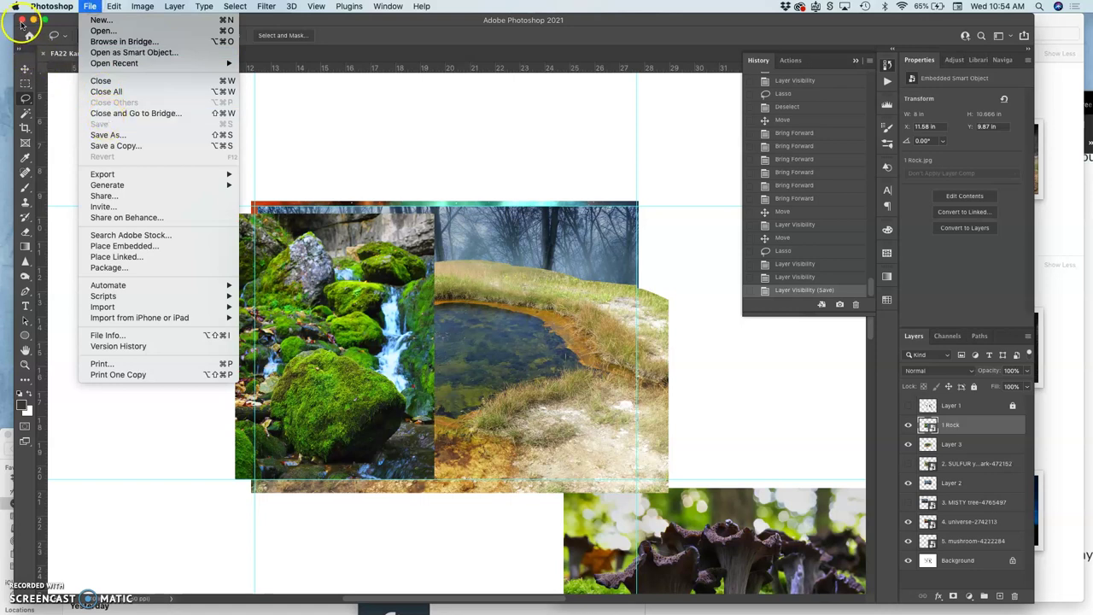
pyautogui.click(46, 7)
pyautogui.click(50, 7)
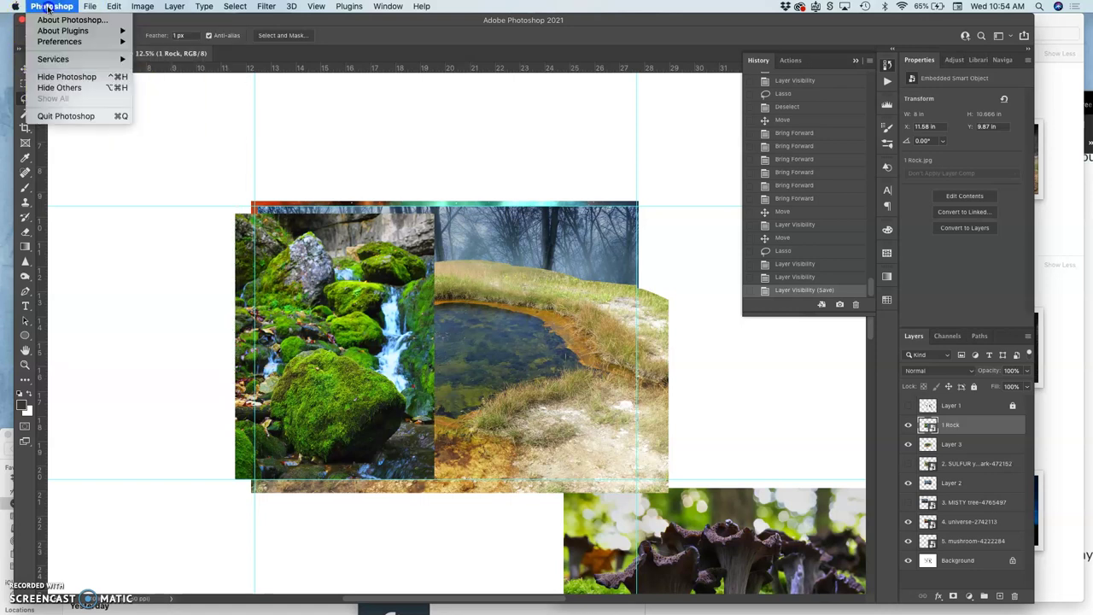
pyautogui.press('Escape')
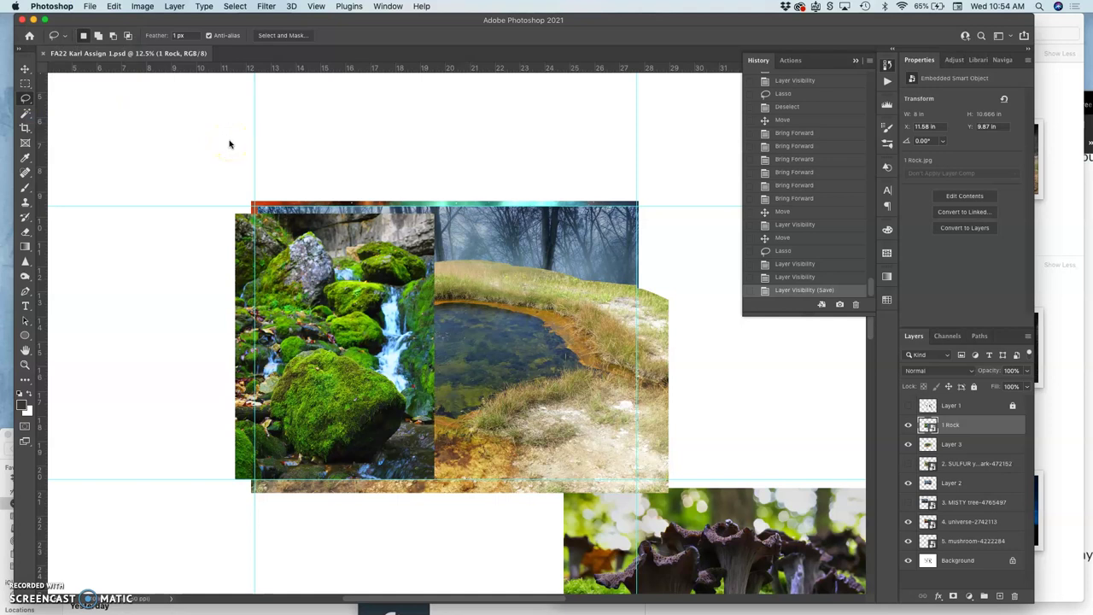
pyautogui.click(1053, 207)
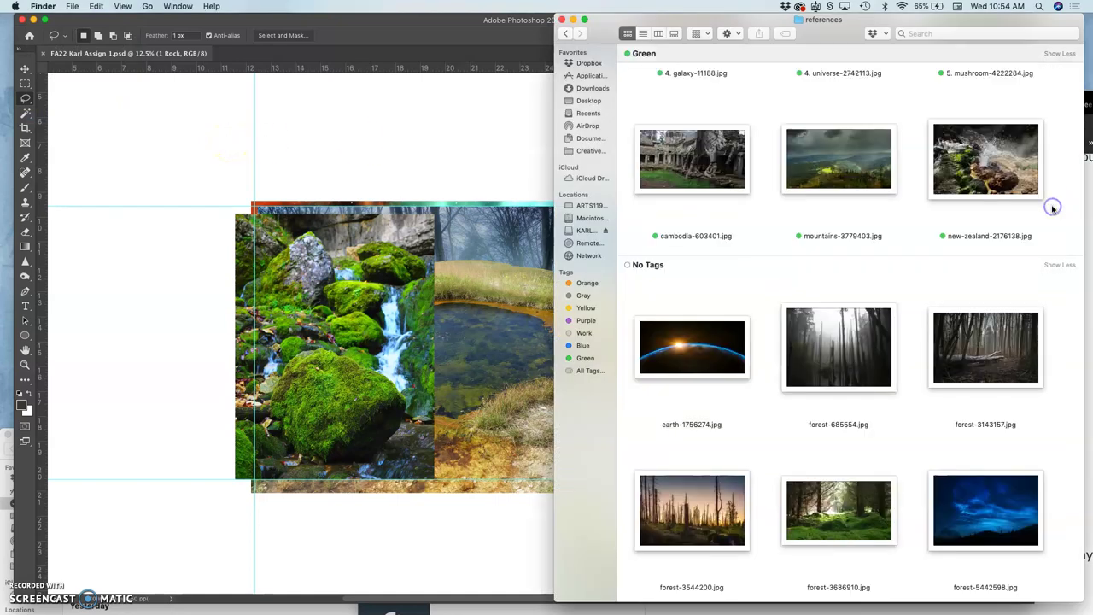
# Step: Return to the Assignment #1 folder, quit Photoshop, and reopen FA22 Karl Assign 1.psd
pyautogui.click(565, 34)
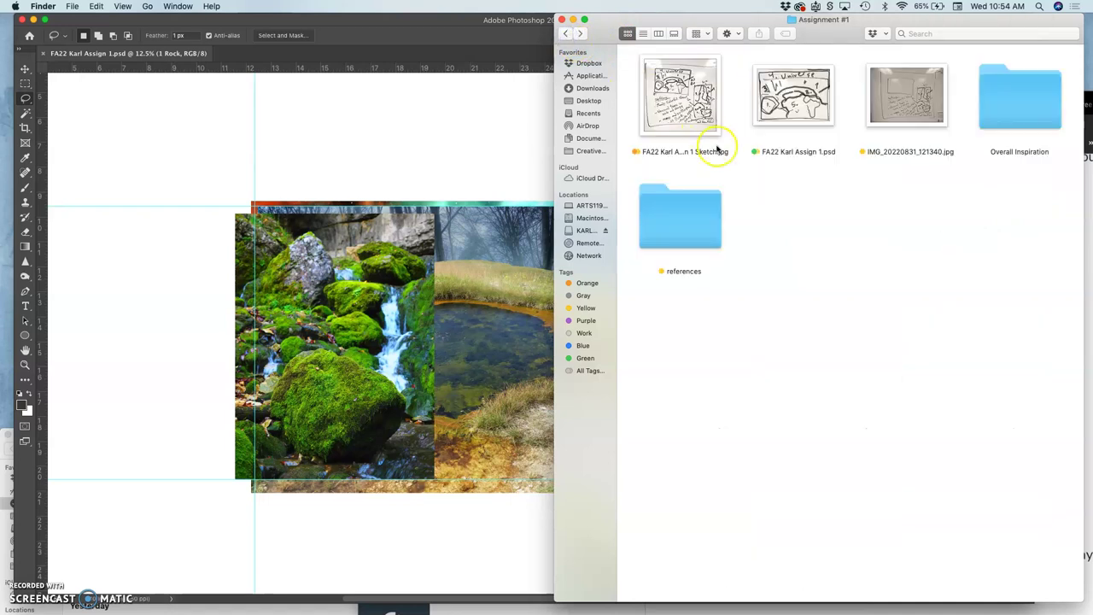
pyautogui.press('super+alt+h')
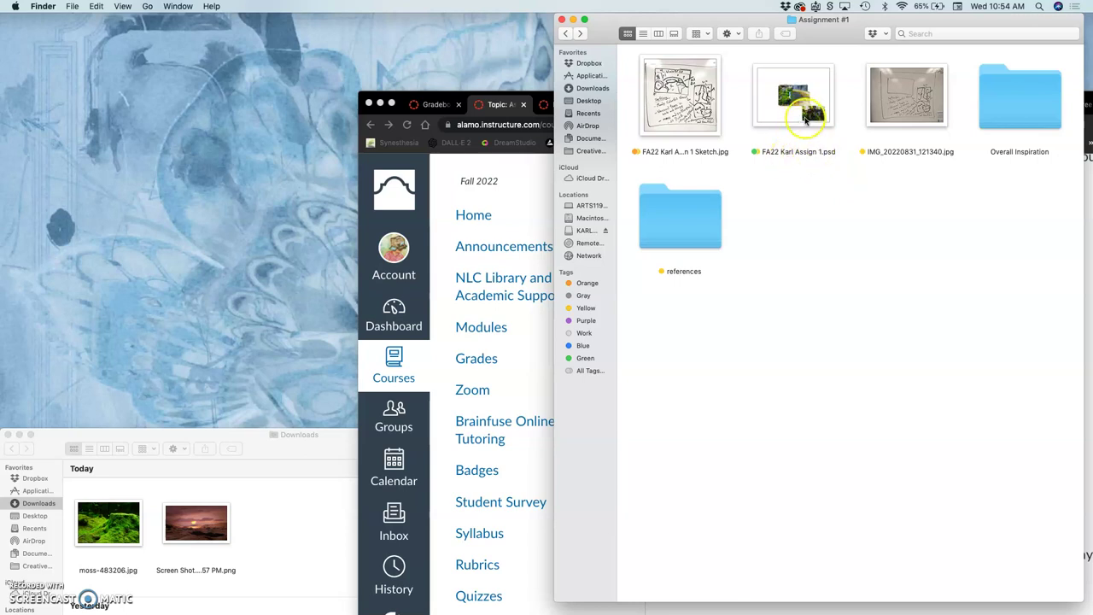
pyautogui.click(800, 117)
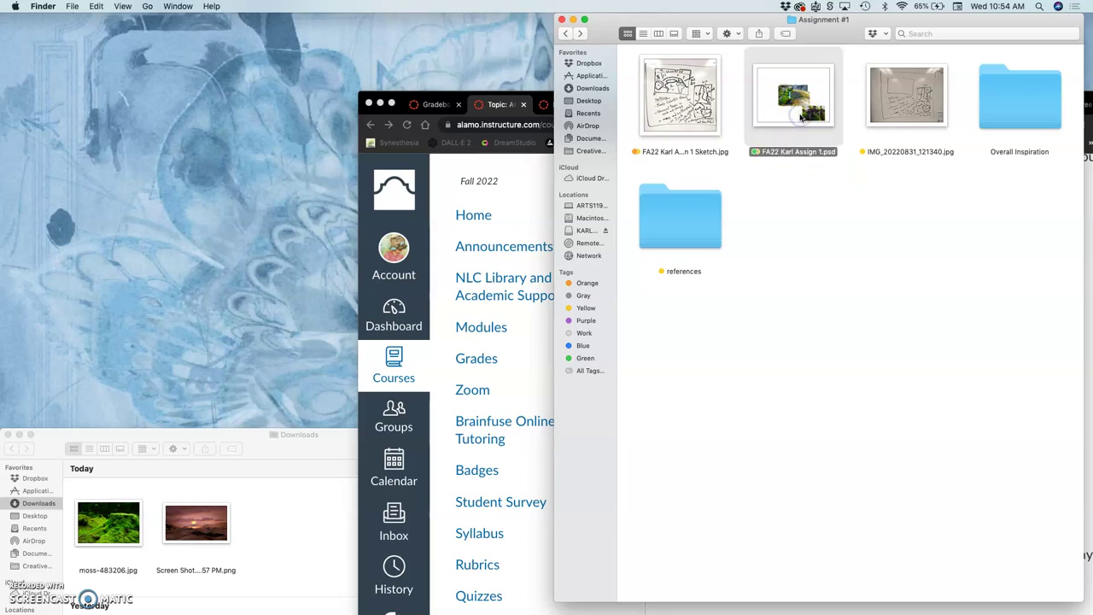
pyautogui.doubleClick(801, 117)
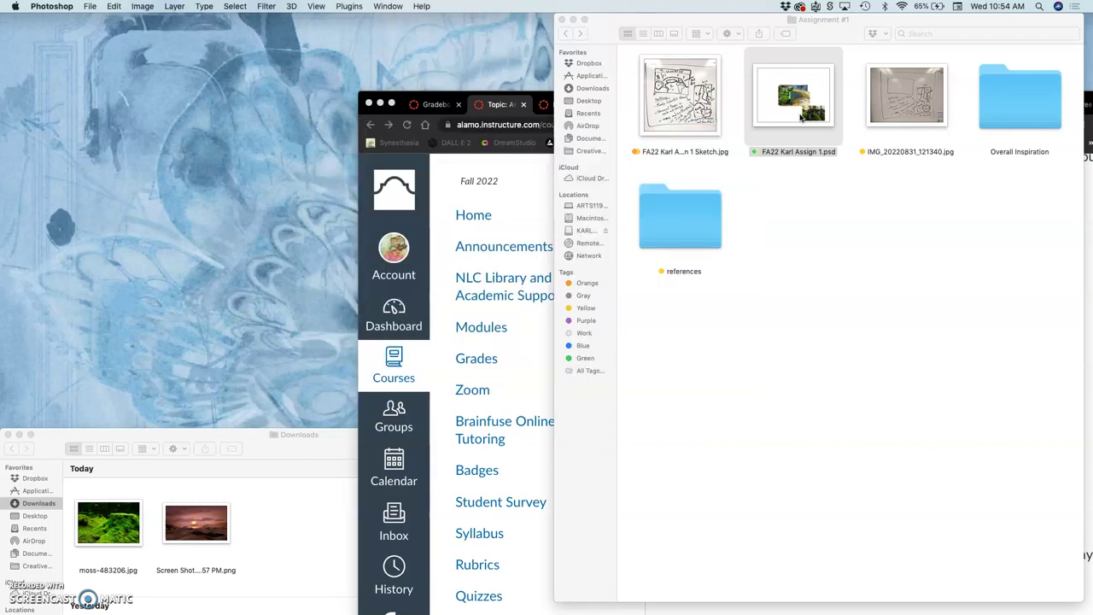
pyautogui.doubleClick(801, 117)
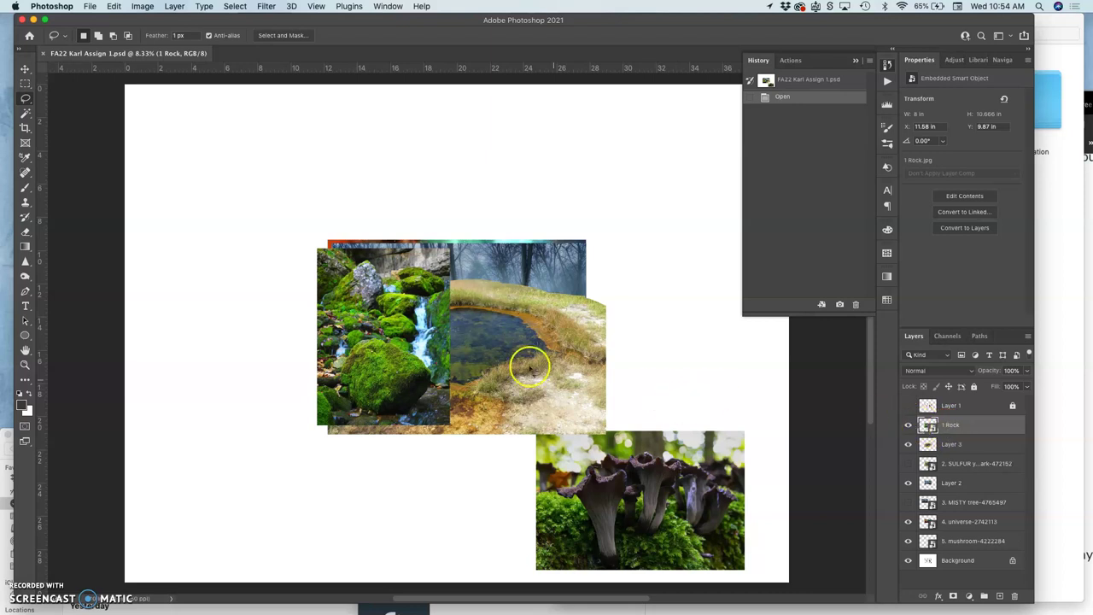
# Step: Zoom in to 12.5% then 16.7%, showing and re-hiding the sketch overlay in between
pyautogui.press('super+equal')
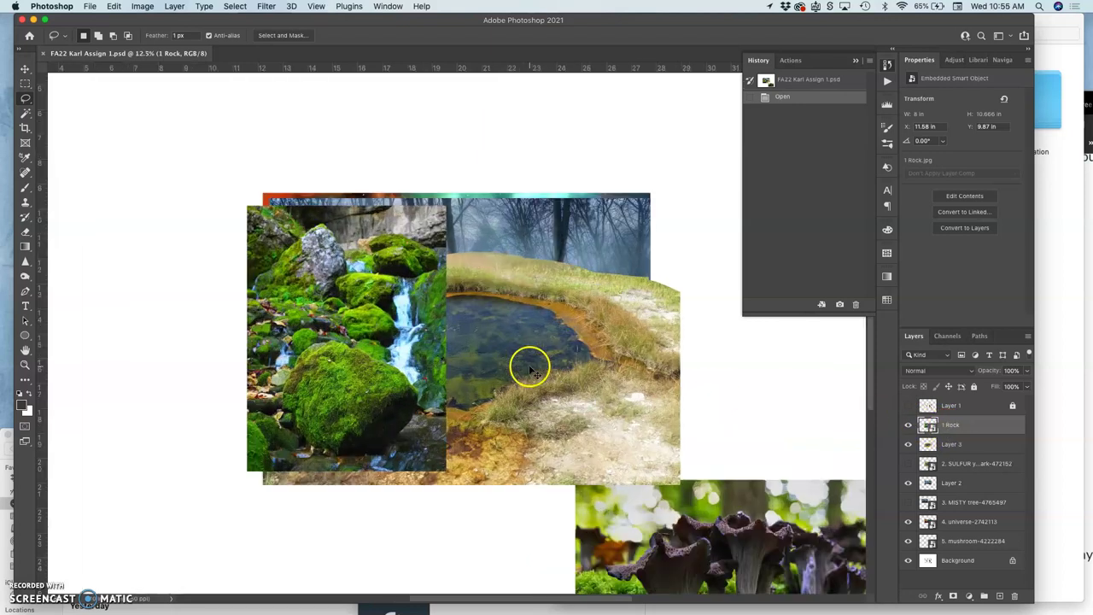
pyautogui.click(909, 407)
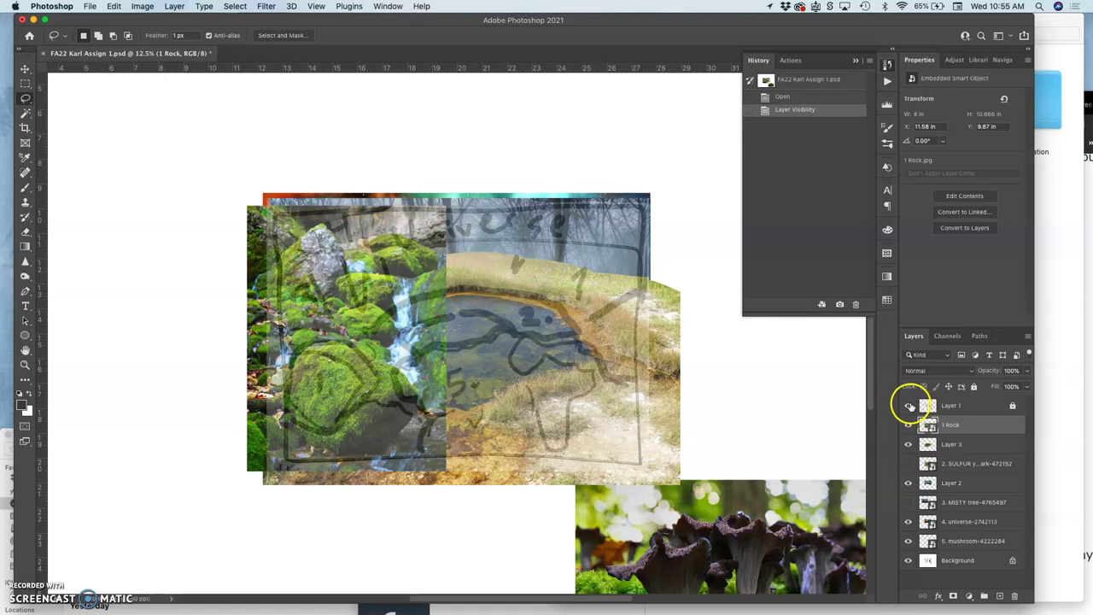
pyautogui.click(908, 406)
pyautogui.press('super+equal')
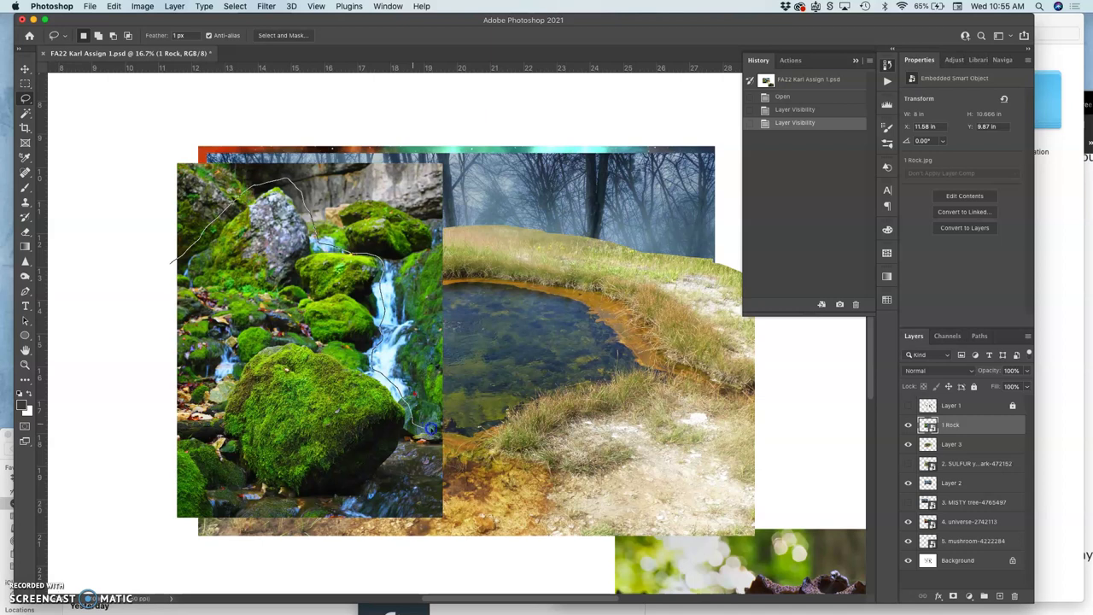
# Step: Close the lasso around the mossy rocks, copy them to Layer 4, and hide 1 Rock
pyautogui.moveTo(468, 498)
pyautogui.mouseDown()
pyautogui.moveTo(353, 574)
pyautogui.moveTo(165, 566)
pyautogui.moveTo(148, 391)
pyautogui.moveTo(153, 299)
pyautogui.moveTo(172, 278)
pyautogui.mouseUp()
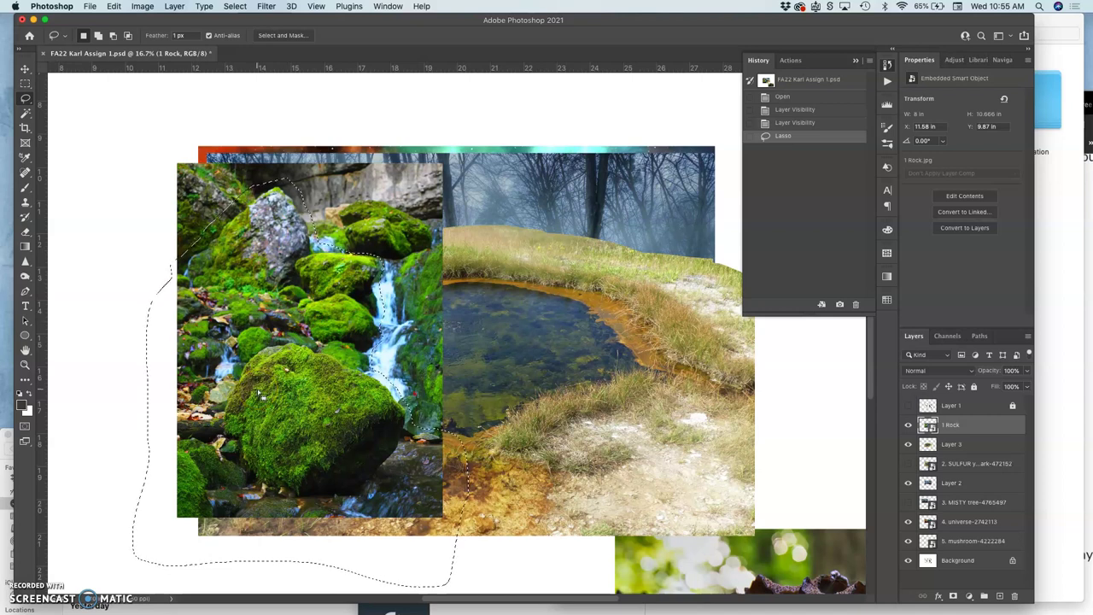
pyautogui.press('super+j')
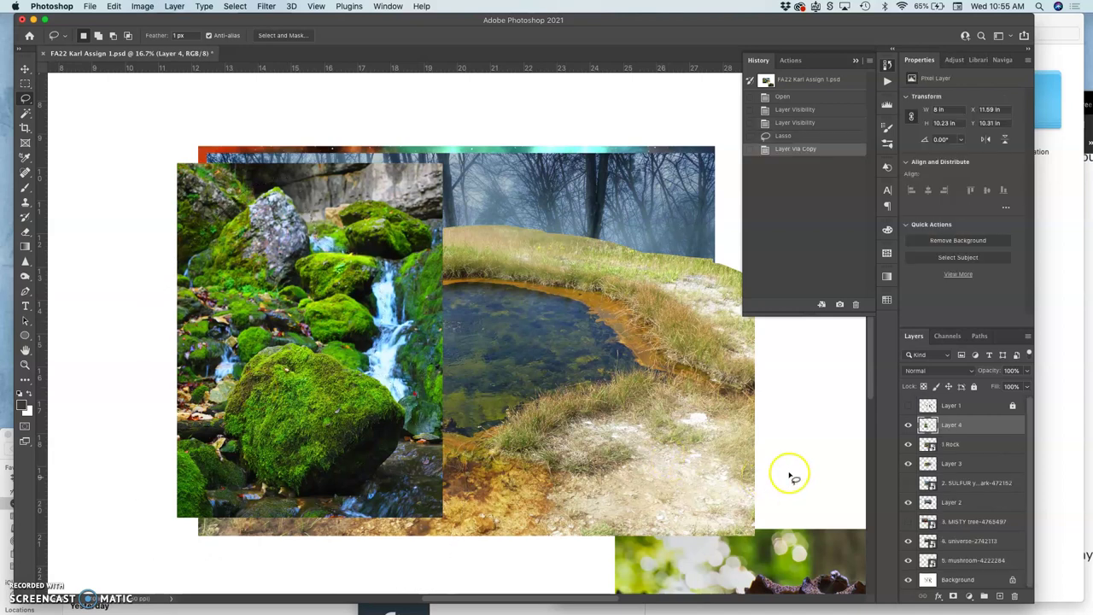
pyautogui.click(908, 444)
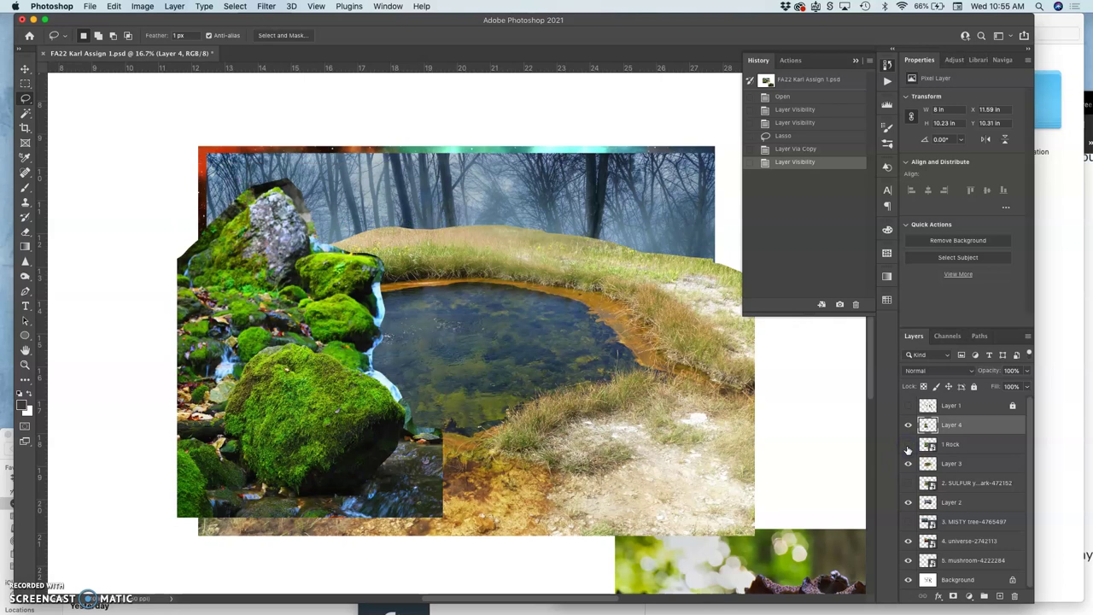
# Step: Delete the 1 Rock, SULFUR pool and 3. MISTY tree-4765497 layers
pyautogui.click(953, 450)
pyautogui.press('Delete')
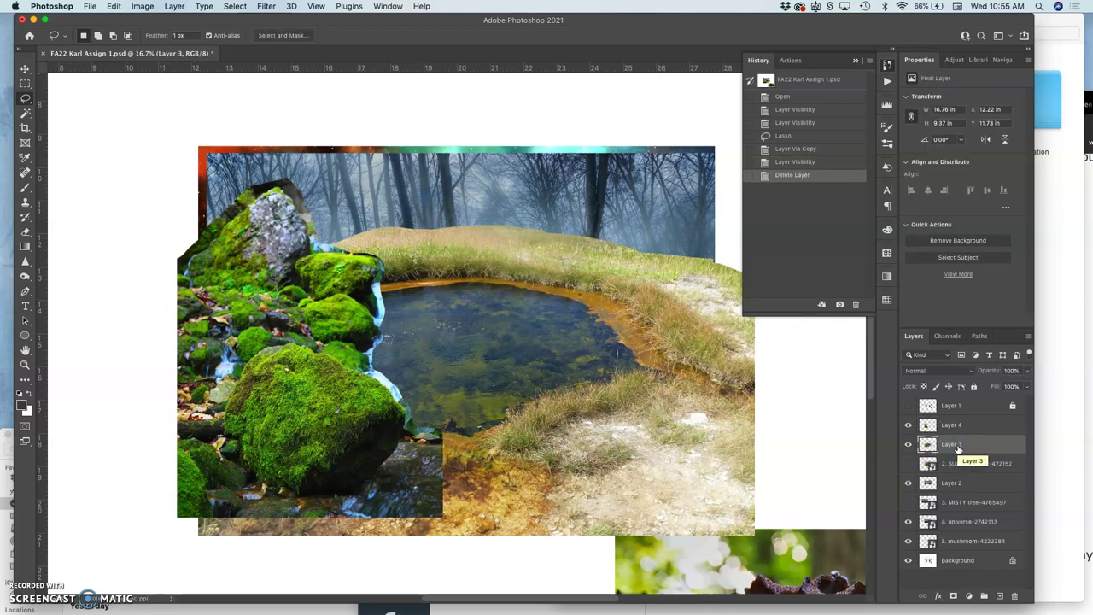
pyautogui.click(956, 465)
pyautogui.press('Delete')
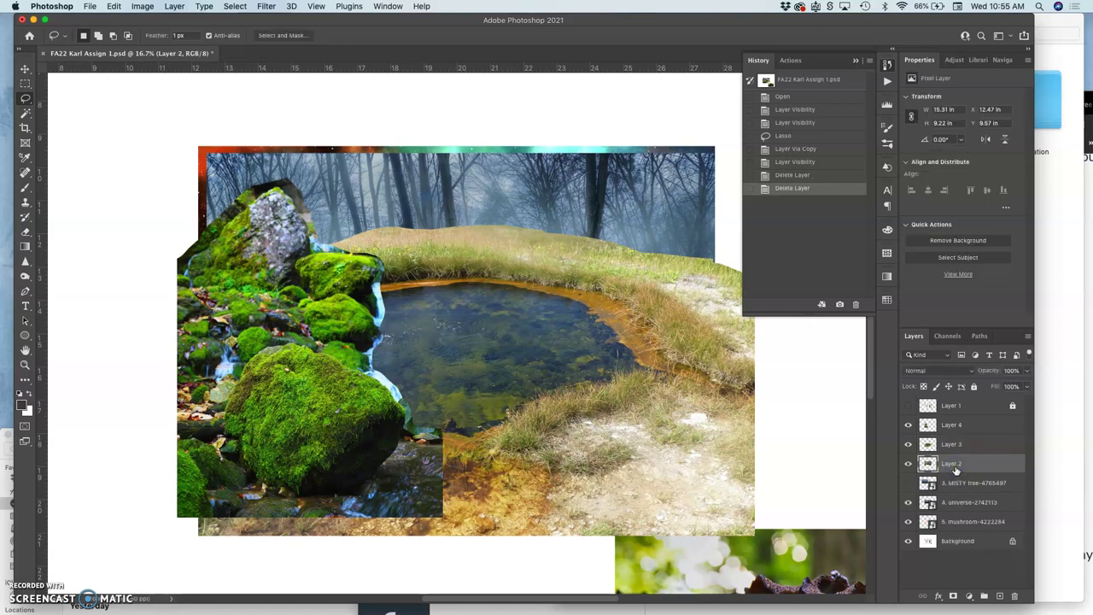
pyautogui.click(957, 483)
pyautogui.press('Delete')
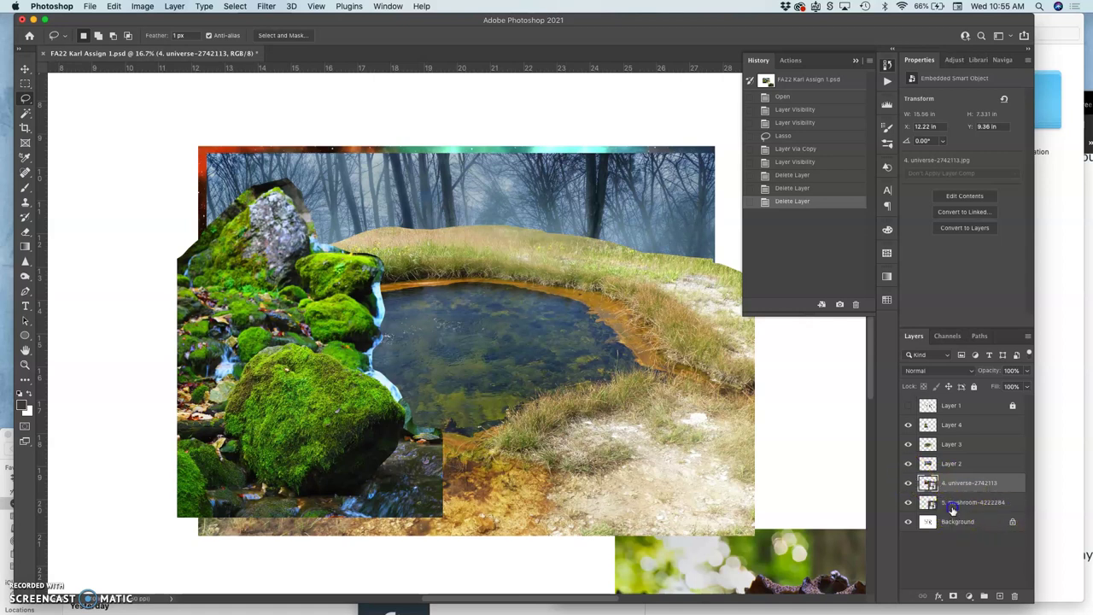
# Step: Select the 5. mushroom-4222284 layer, clear a stray selection, and toggle the 4. universe layer's visibility
pyautogui.click(952, 507)
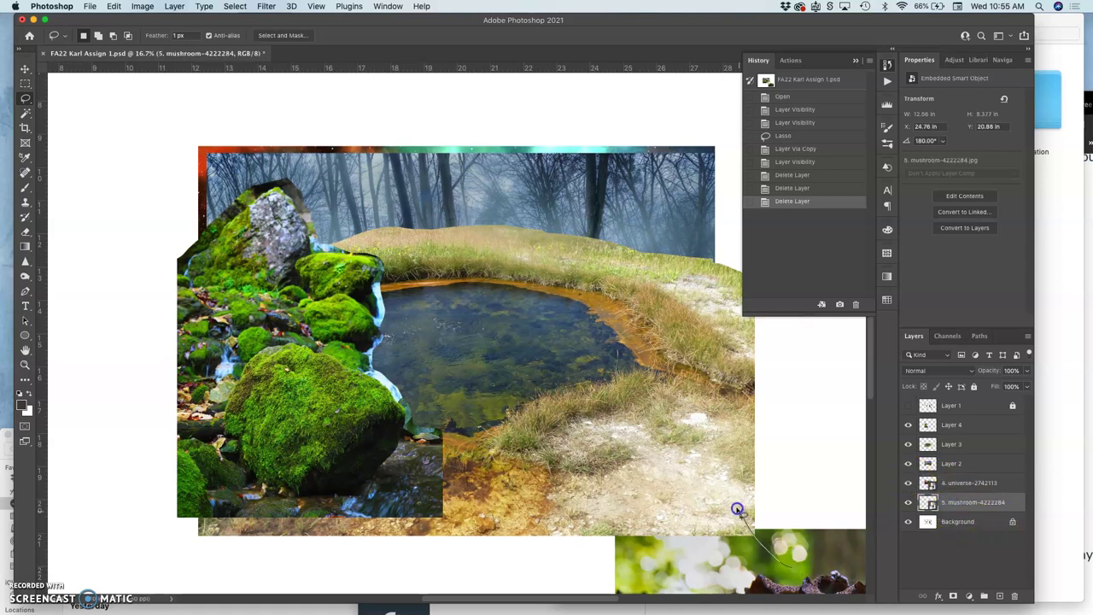
pyautogui.moveTo(719, 474)
pyautogui.mouseDown()
pyautogui.moveTo(896, 488)
pyautogui.moveTo(812, 490)
pyautogui.mouseUp()
pyautogui.click(476, 334)
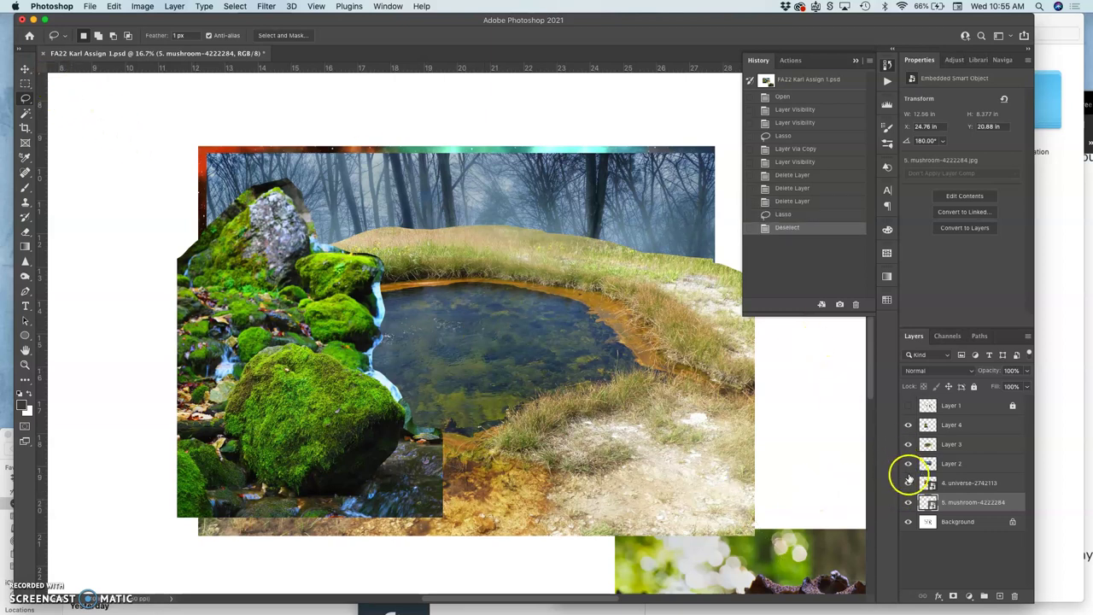
pyautogui.click(909, 483)
pyautogui.click(909, 483)
pyautogui.click(909, 483)
pyautogui.click(909, 484)
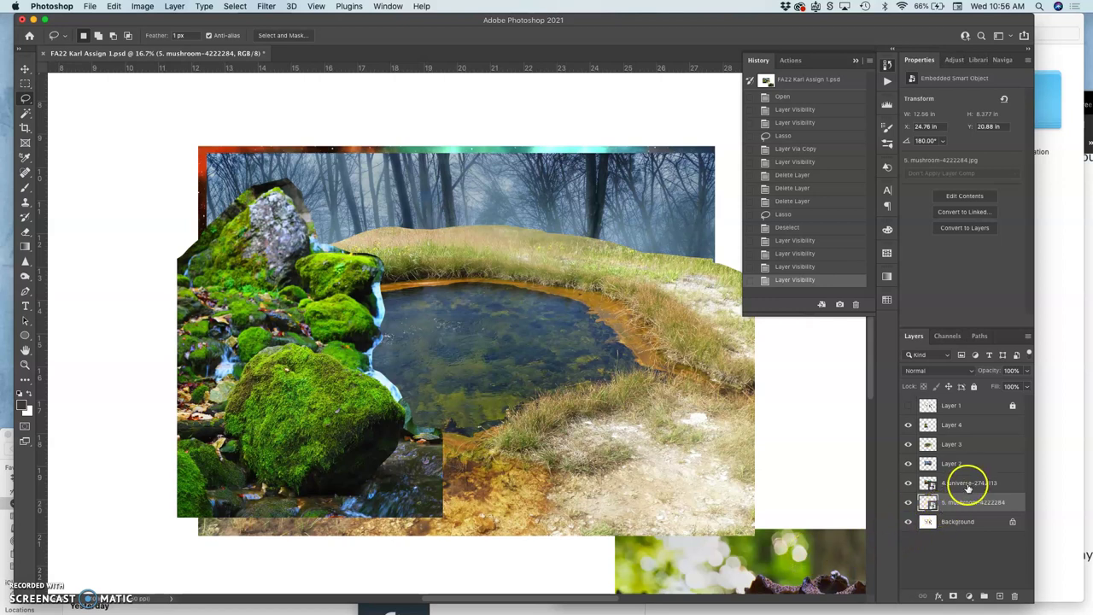
# Step: Stack the mushroom layer below Layer 1 and move the mushrooms over the pond, guided by the sketch
pyautogui.moveTo(968, 493); pyautogui.dragTo(922, 408)
pyautogui.click(909, 406)
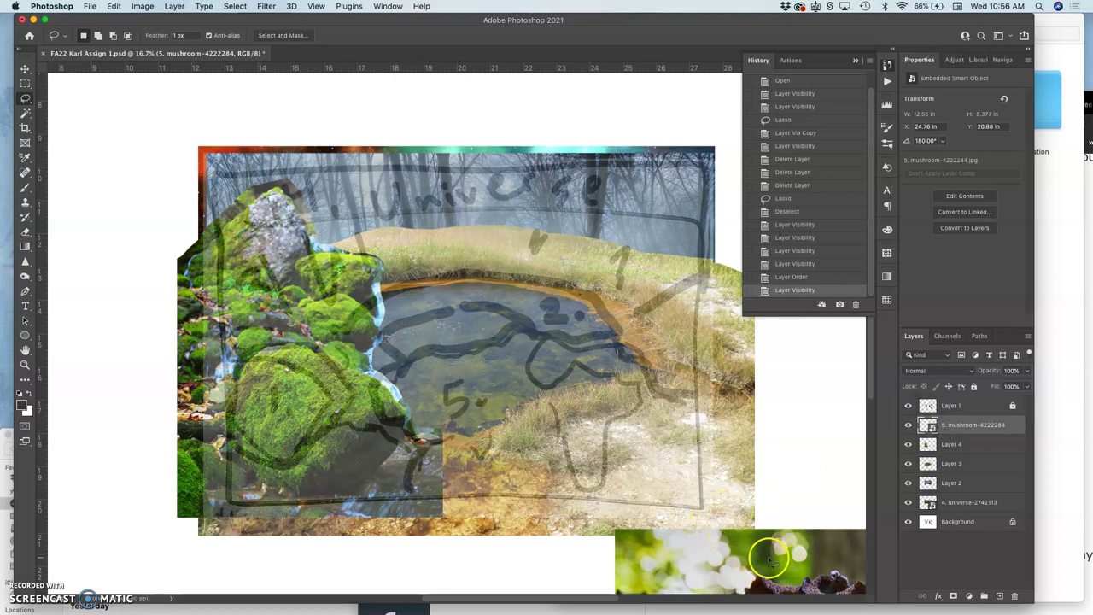
pyautogui.click(25, 68)
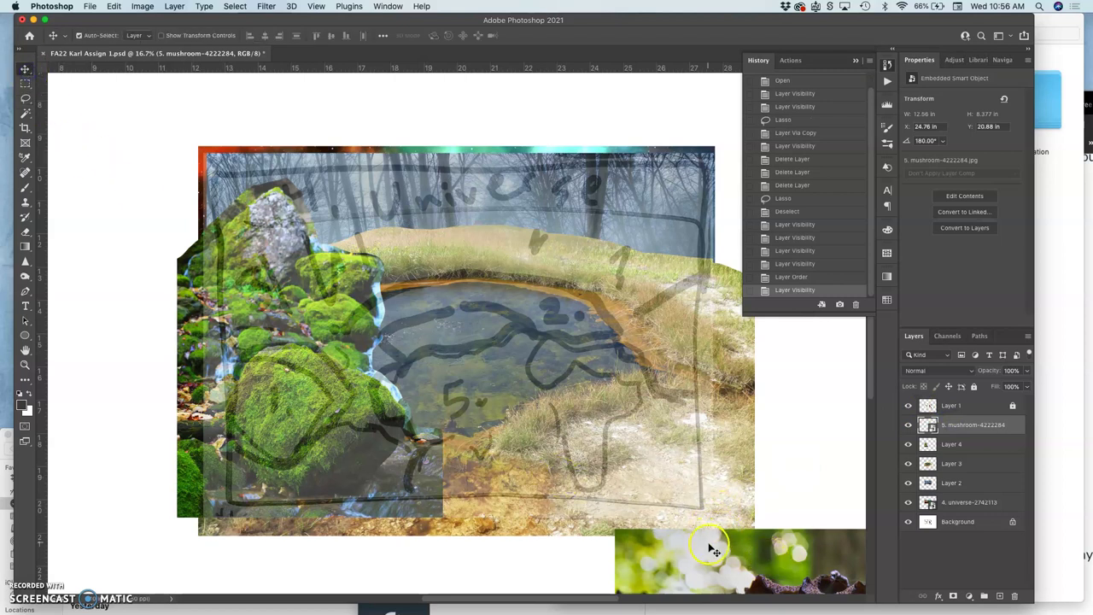
pyautogui.moveTo(649, 506); pyautogui.dragTo(414, 285)
pyautogui.click(435, 334)
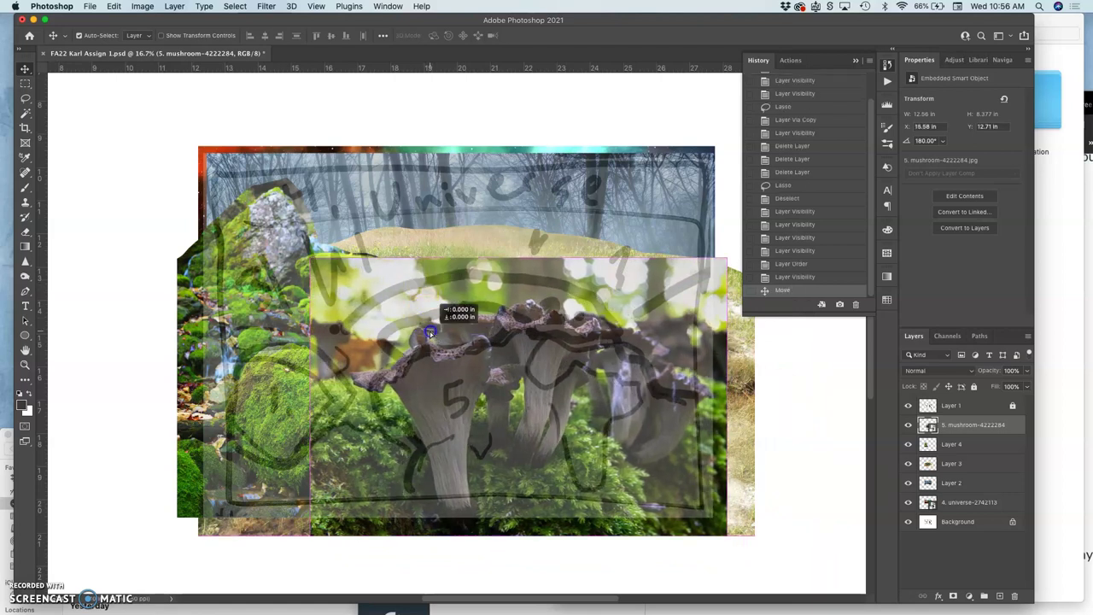
pyautogui.click(908, 406)
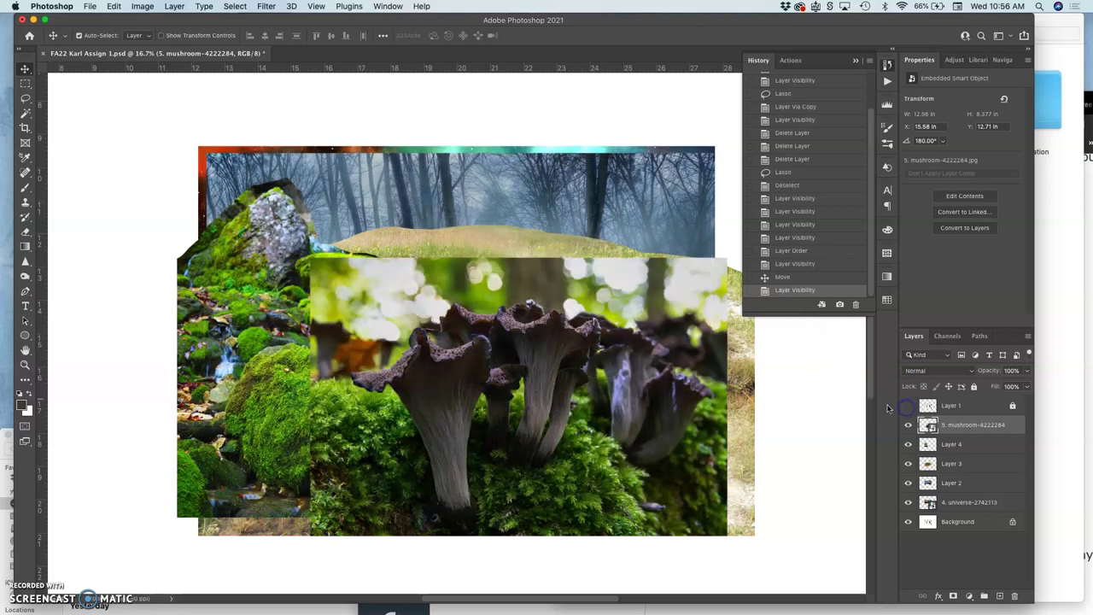
# Step: Lasso-trace the mushroom tops and try deleting the area, which triggers the smart object error
pyautogui.click(24, 98)
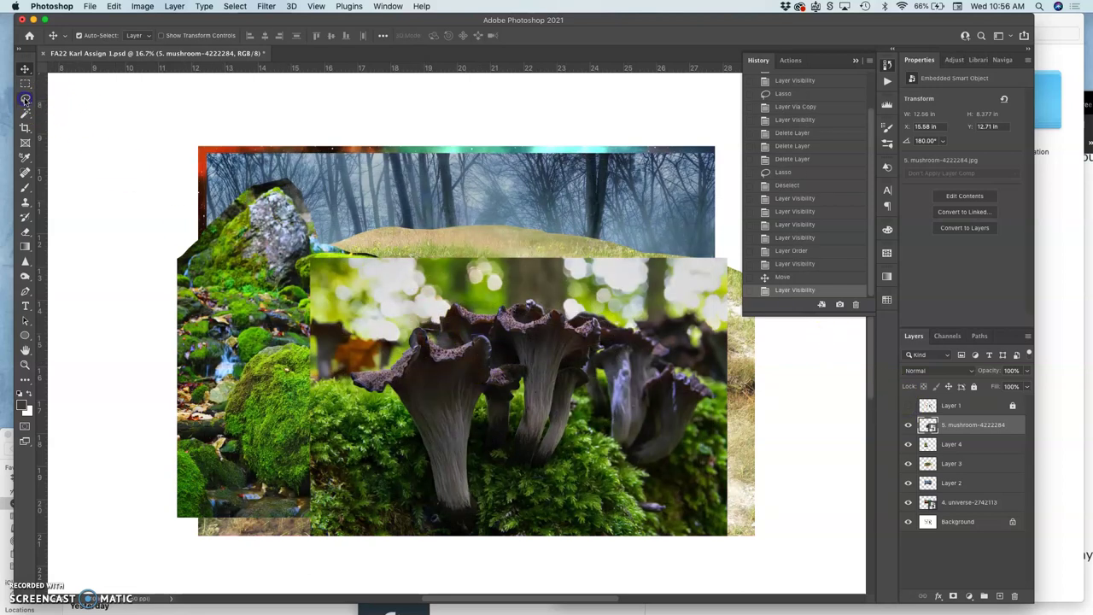
pyautogui.click(723, 412)
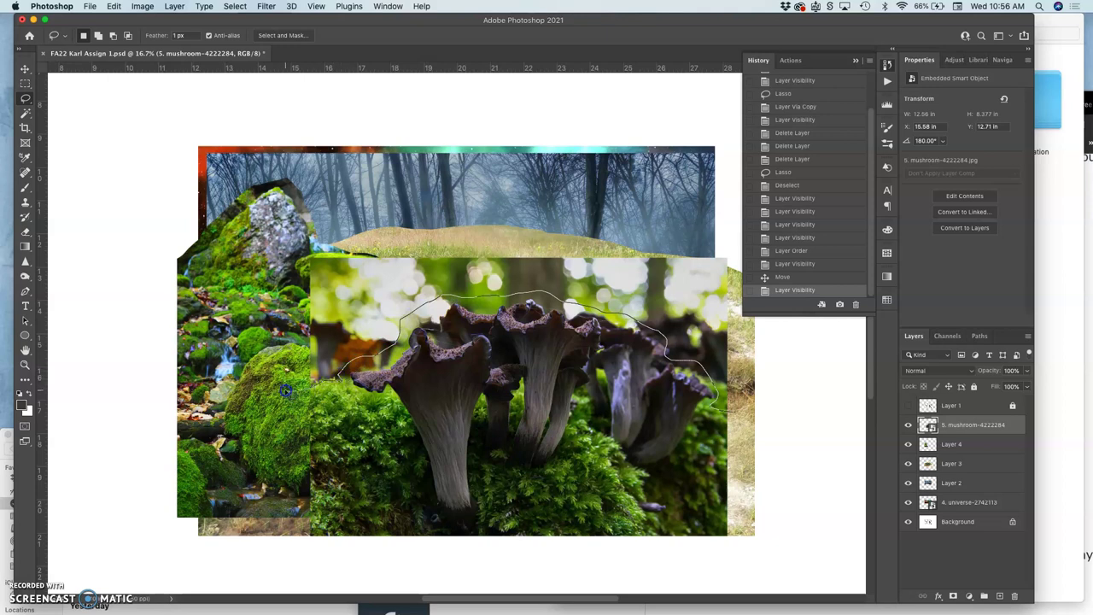
pyautogui.moveTo(284, 391)
pyautogui.mouseDown()
pyautogui.moveTo(260, 230)
pyautogui.moveTo(410, 198)
pyautogui.moveTo(776, 238)
pyautogui.moveTo(787, 351)
pyautogui.moveTo(752, 427)
pyautogui.mouseUp()
pyautogui.press('BackSpace')
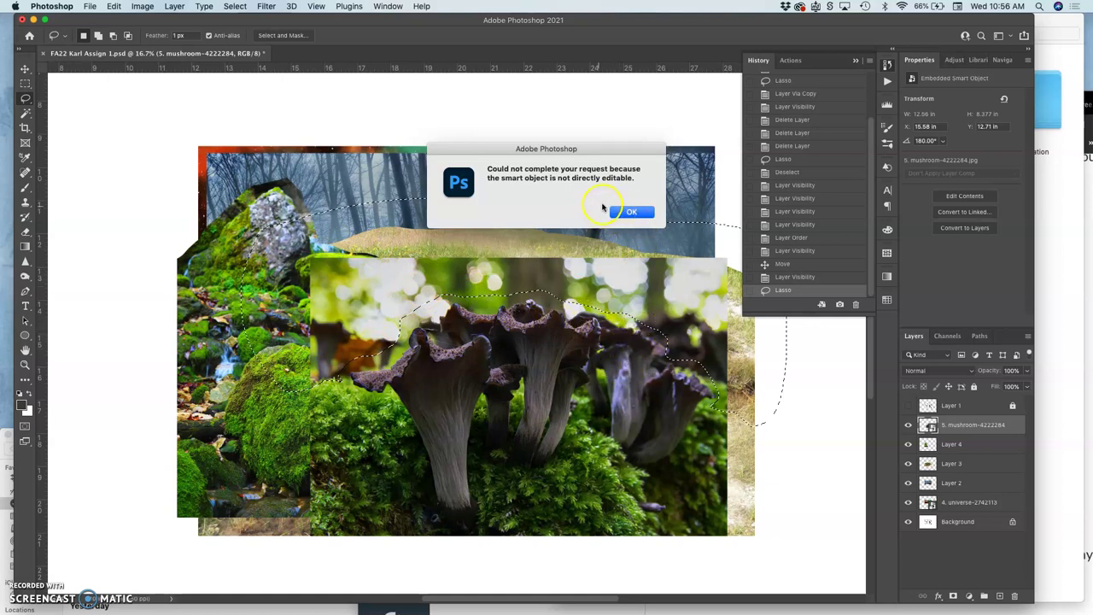
# Step: Dismiss the error, invert the selection and copy the mushrooms and moss onto new Layer 5
pyautogui.click(630, 213)
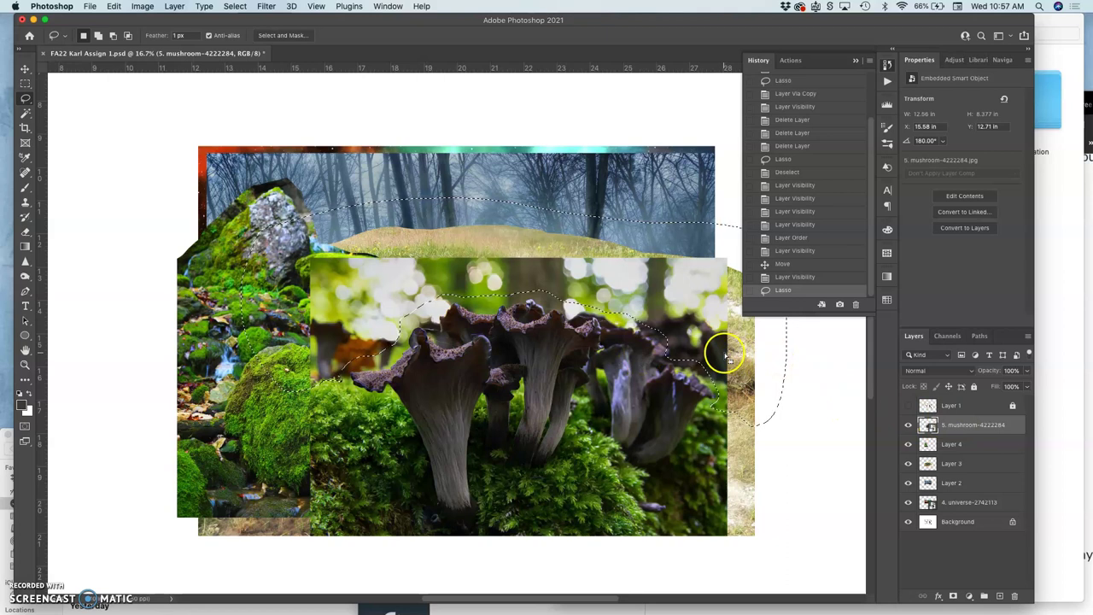
pyautogui.click(236, 7)
pyautogui.click(245, 53)
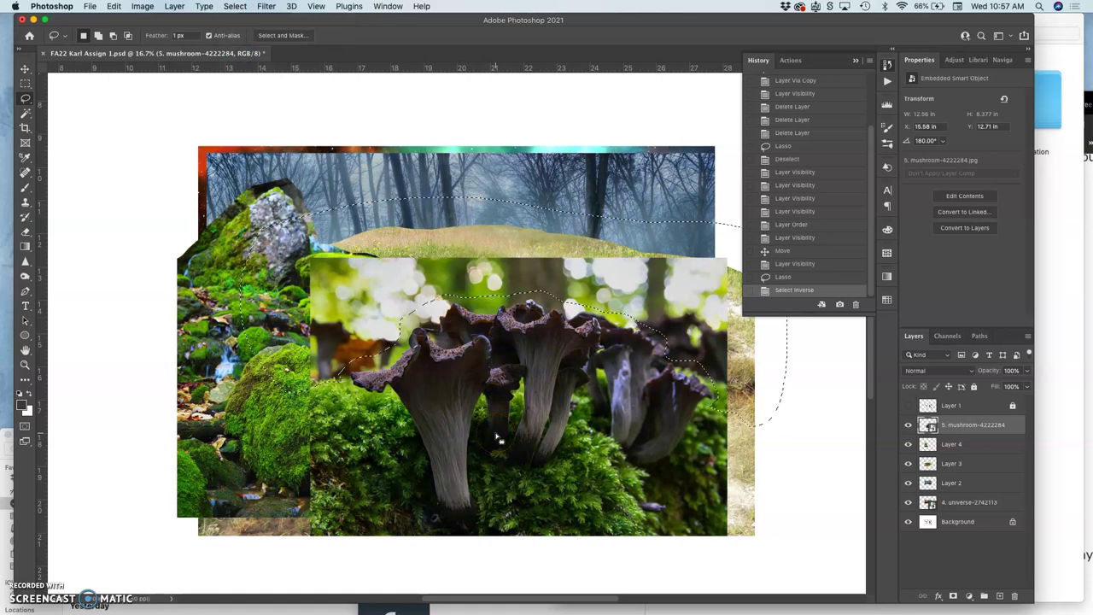
pyautogui.press('super+j')
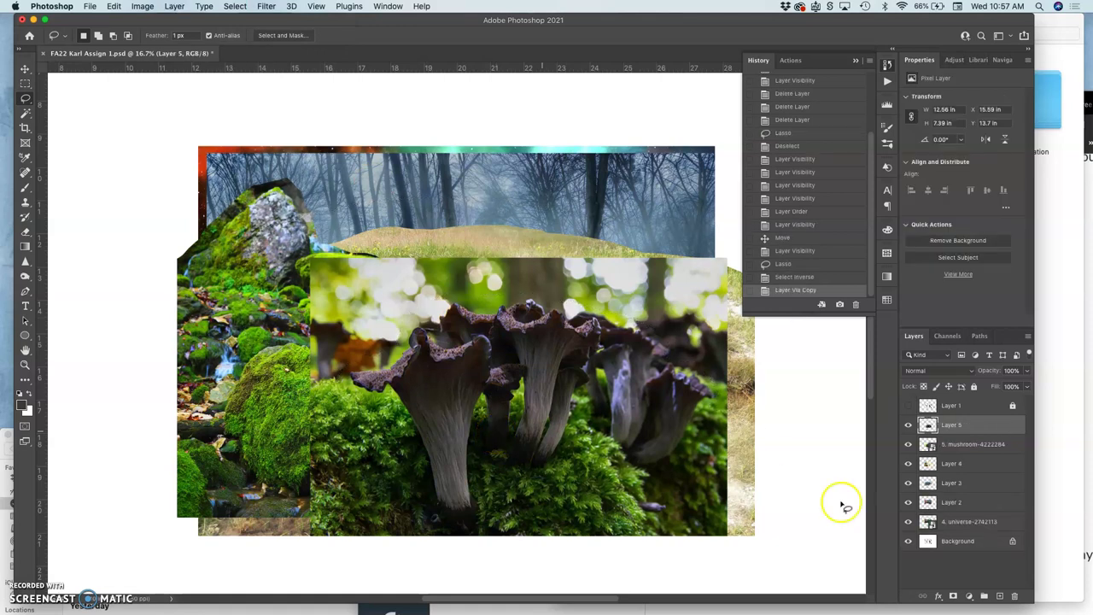
# Step: Hide and delete the original mushroom photo layer
pyautogui.click(908, 444)
pyautogui.click(955, 447)
pyautogui.press('BackSpace')
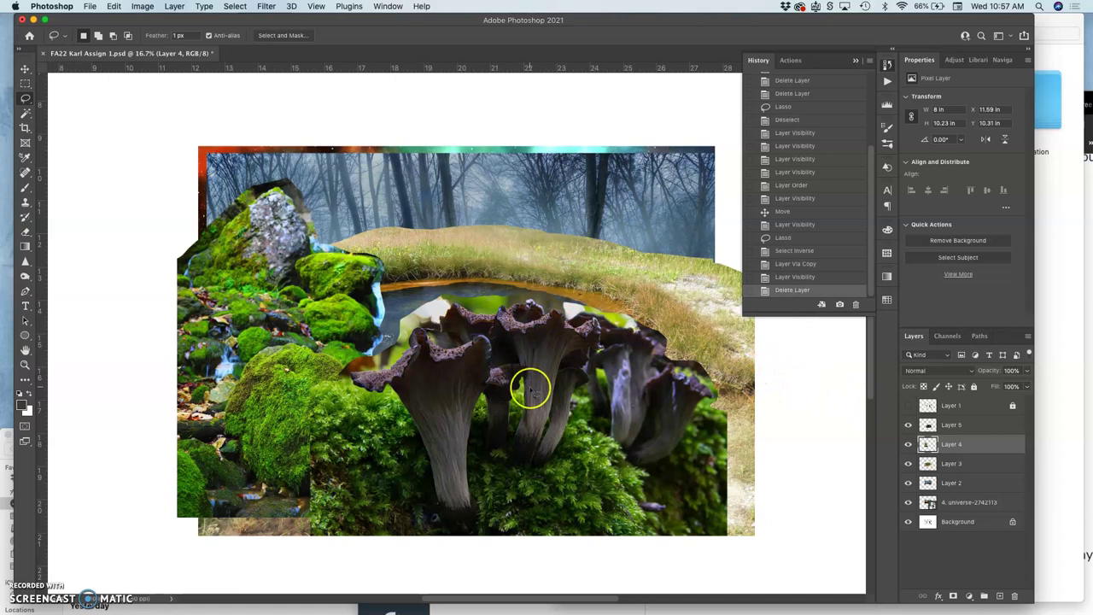
pyautogui.hscroll(3, 531, 391)
pyautogui.scroll(-1, 532, 392)
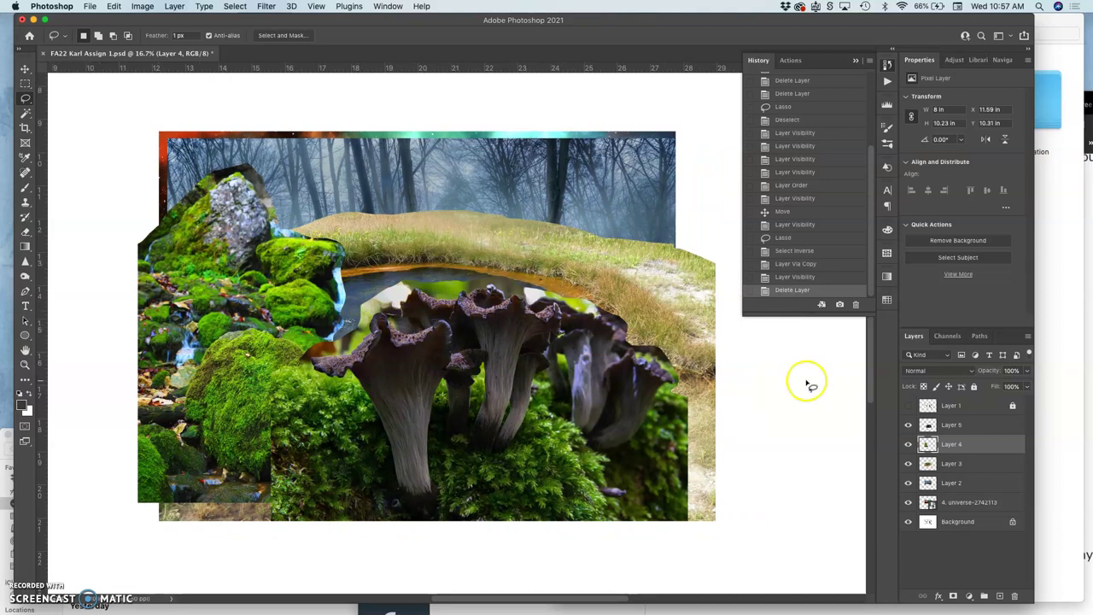
pyautogui.click(908, 424)
pyautogui.click(908, 444)
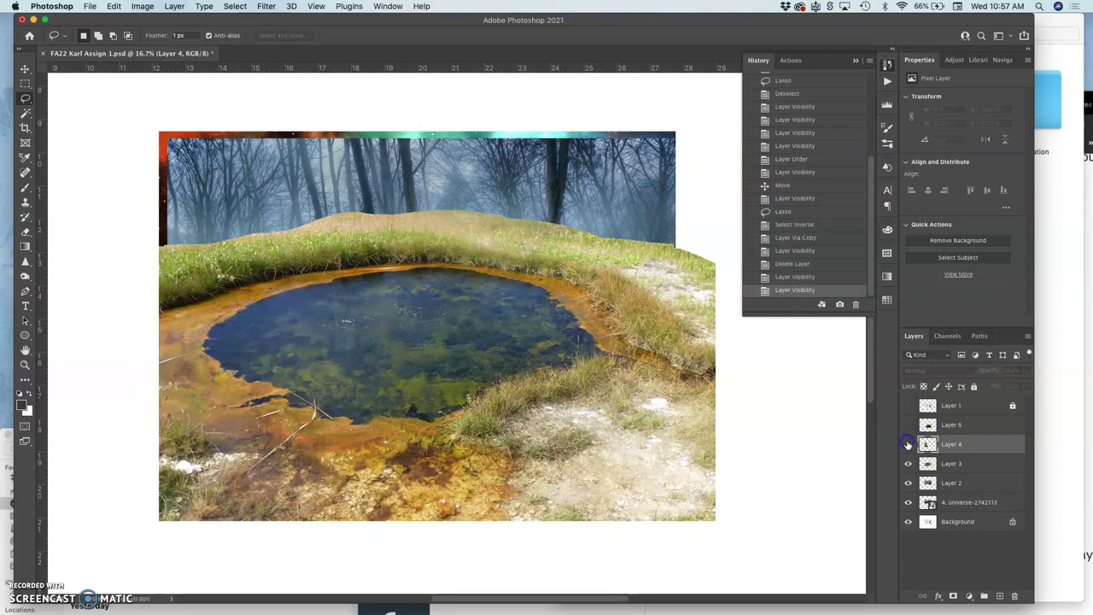
pyautogui.click(908, 463)
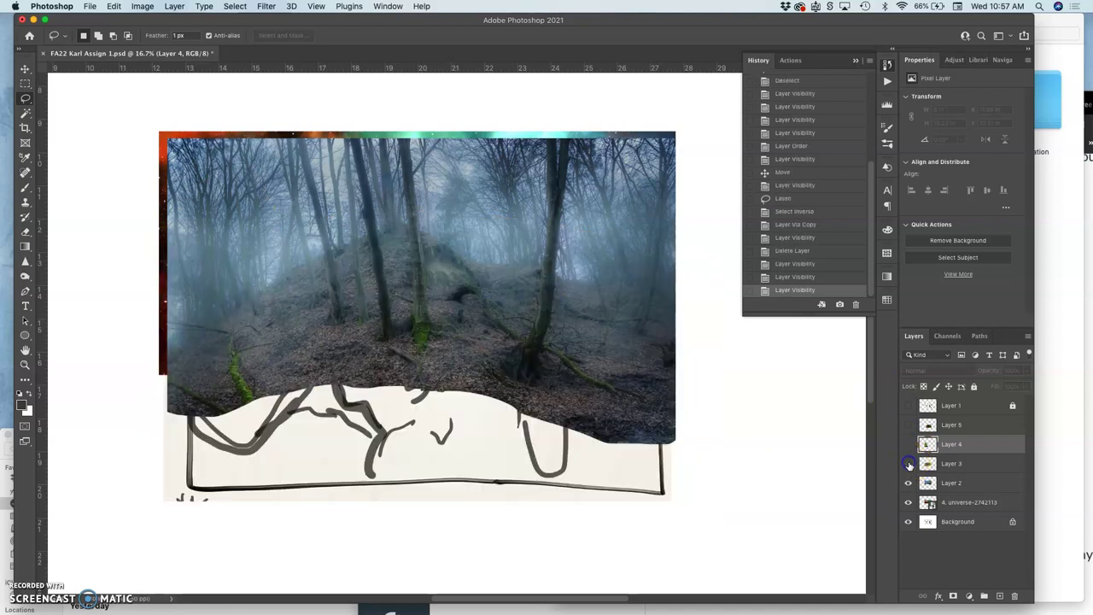
pyautogui.click(908, 483)
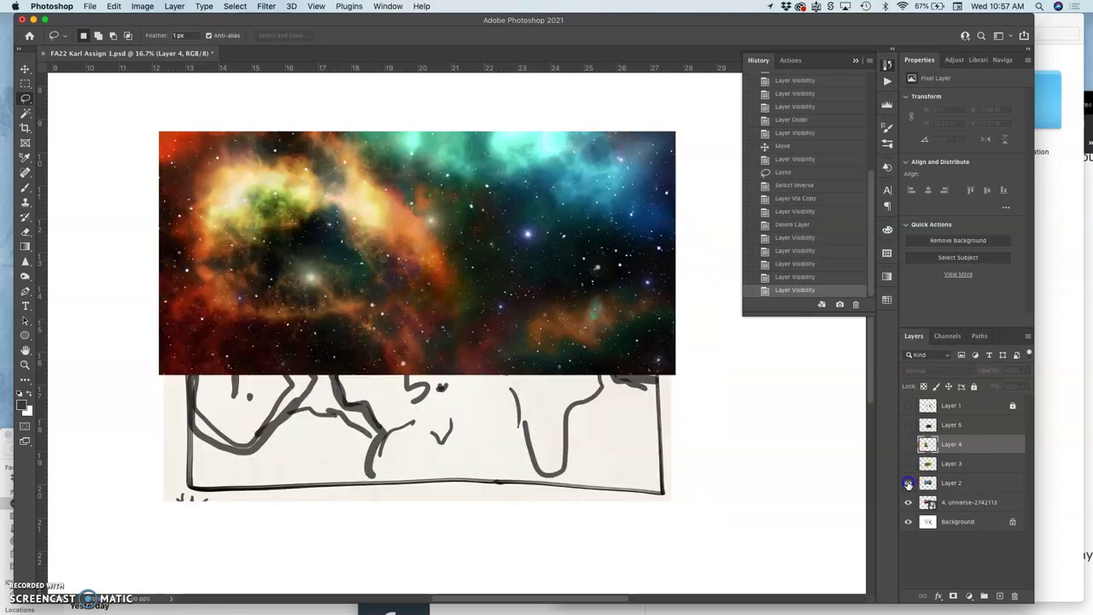
pyautogui.click(908, 483)
pyautogui.click(908, 467)
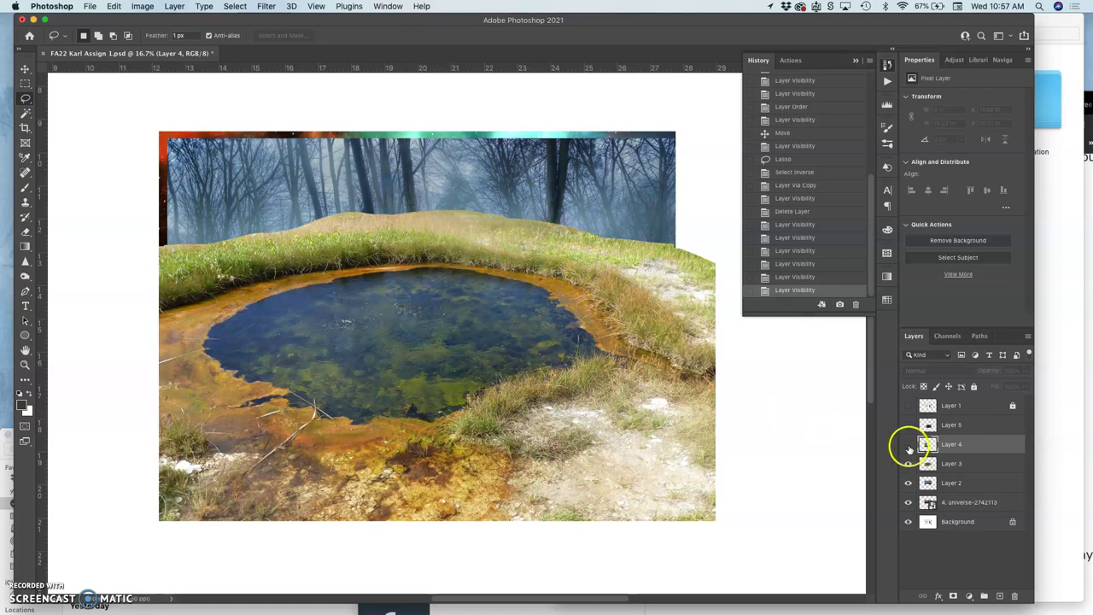
pyautogui.click(907, 445)
pyautogui.click(908, 445)
pyautogui.click(909, 464)
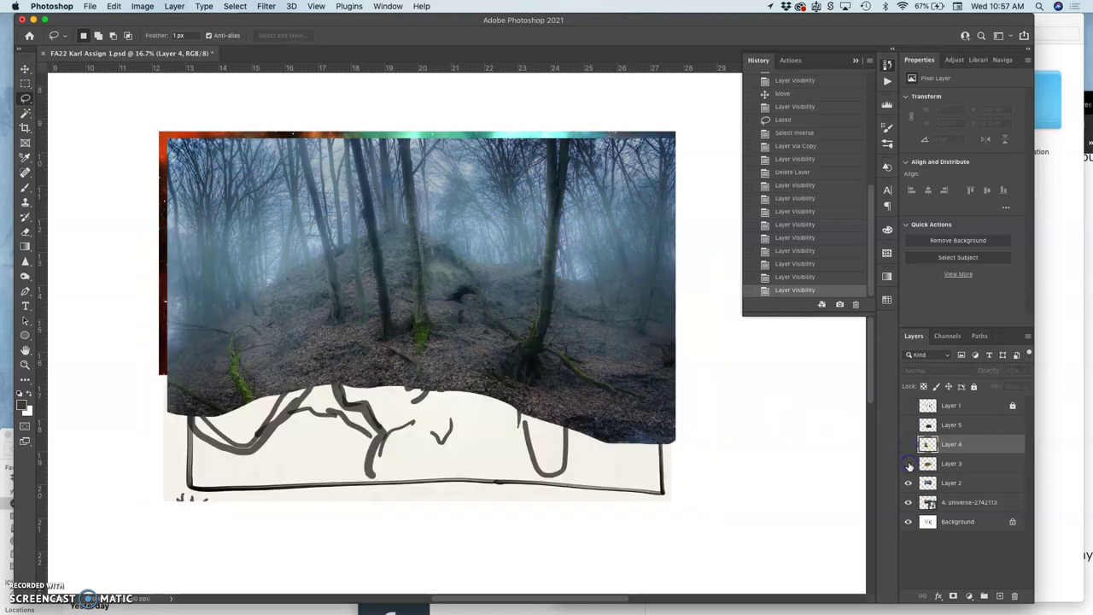
pyautogui.click(909, 464)
pyautogui.click(908, 464)
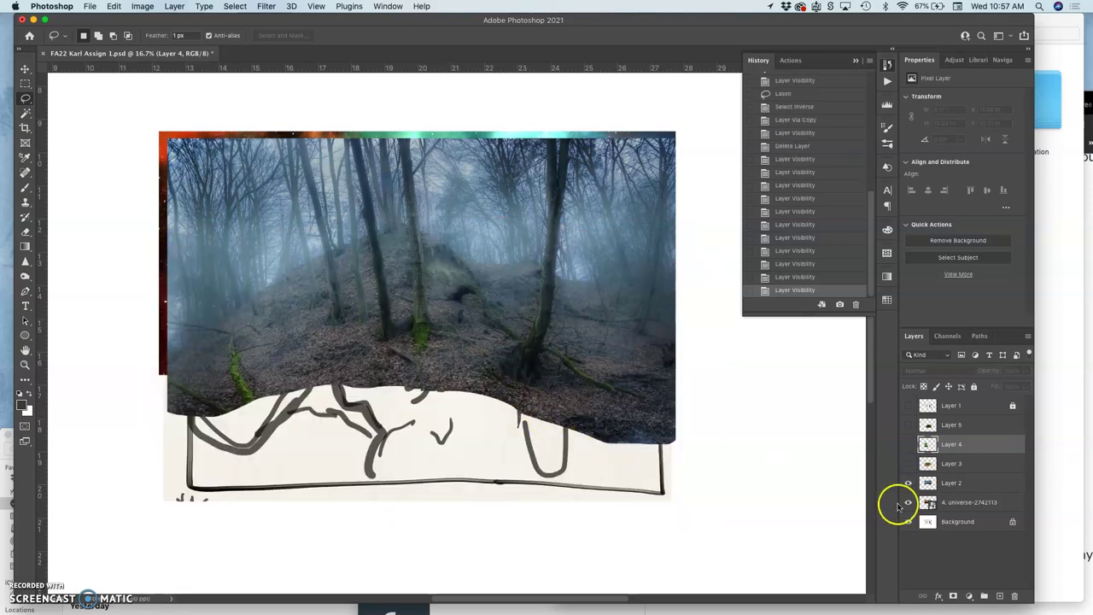
pyautogui.click(908, 464)
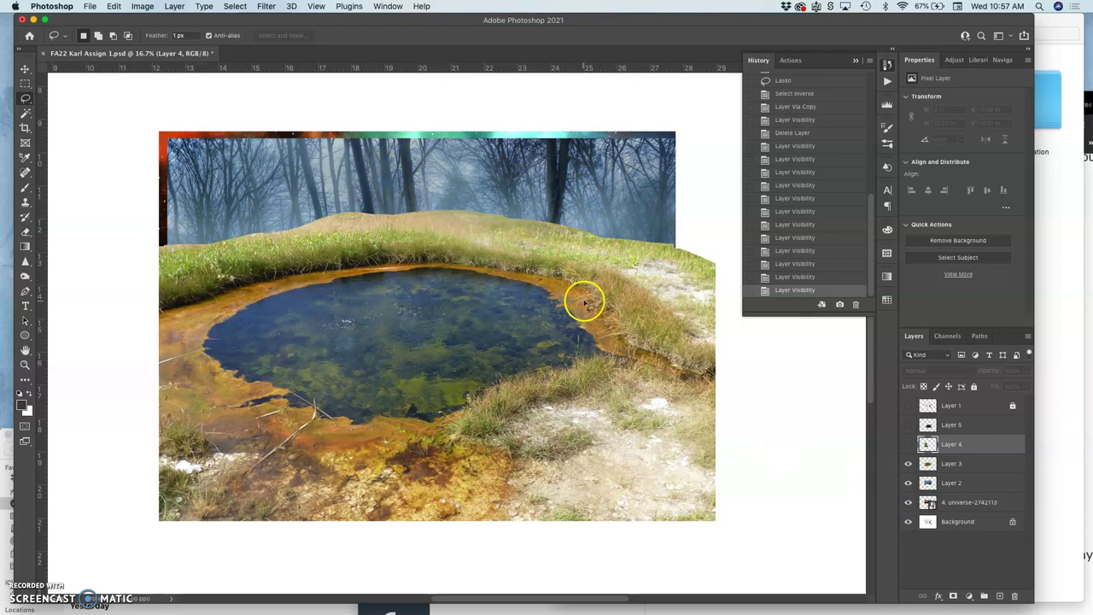
pyautogui.click(909, 444)
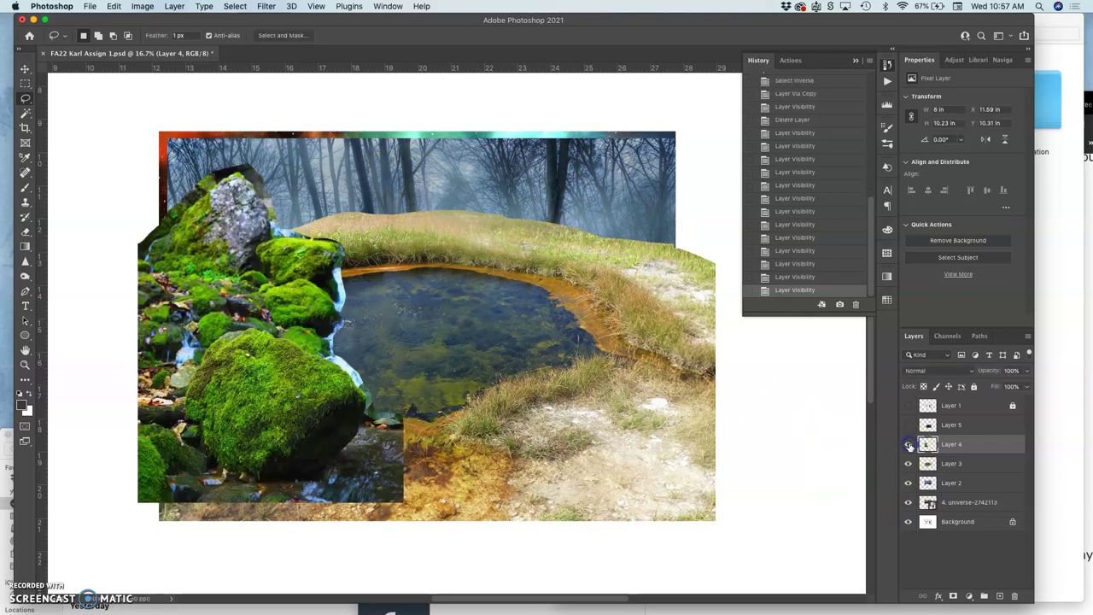
pyautogui.click(909, 426)
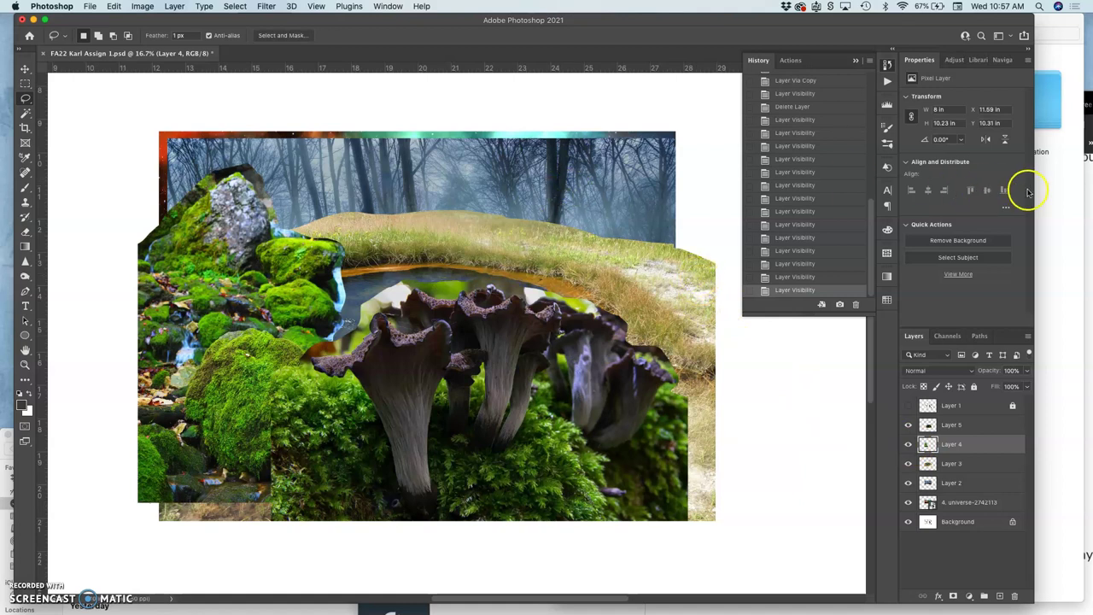
# Step: Open the references folder in the Assignment #1 Finder window
pyautogui.click(1056, 200)
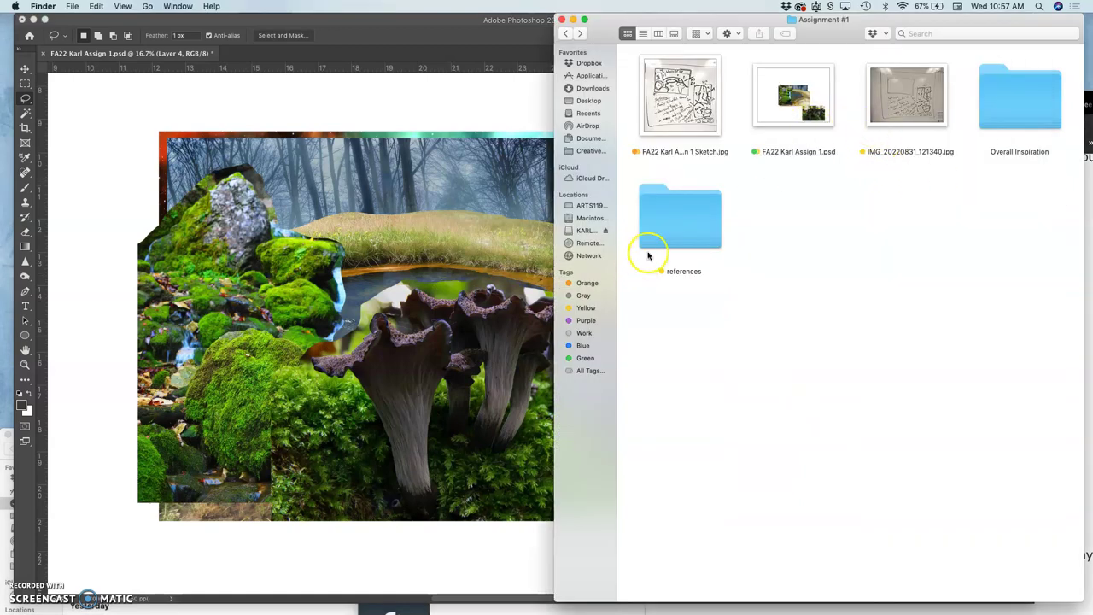
pyautogui.click(679, 244)
pyautogui.doubleClick(679, 244)
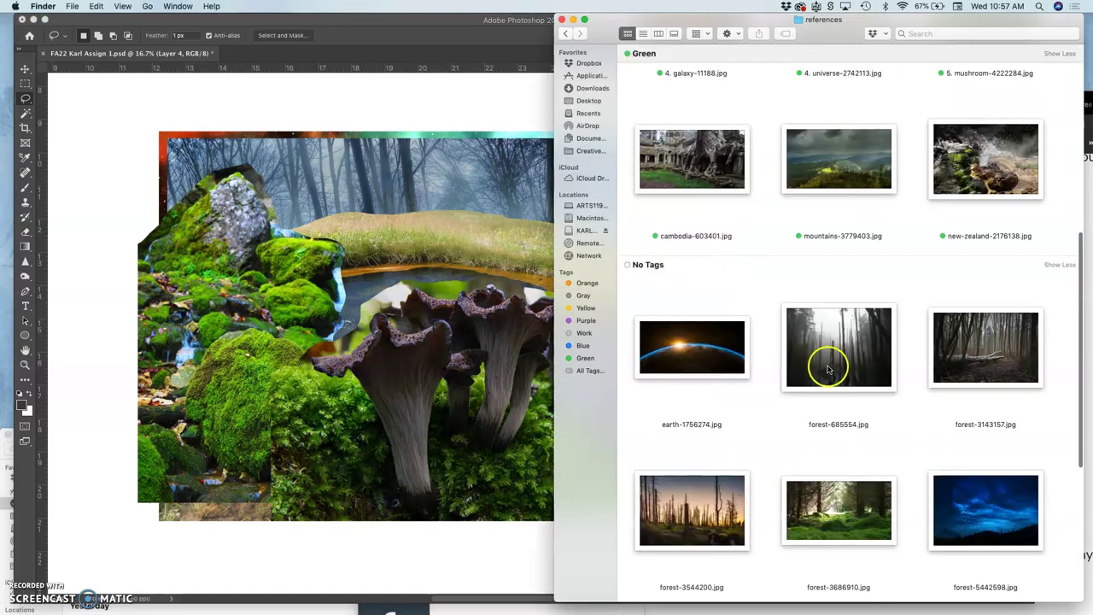
# Step: Drag earth-1756274.jpg from the references folder onto the Photoshop canvas
pyautogui.click(532, 246)
pyautogui.click(1055, 326)
pyautogui.scroll(-5, 949, 429)
pyautogui.scroll(-2, 949, 434)
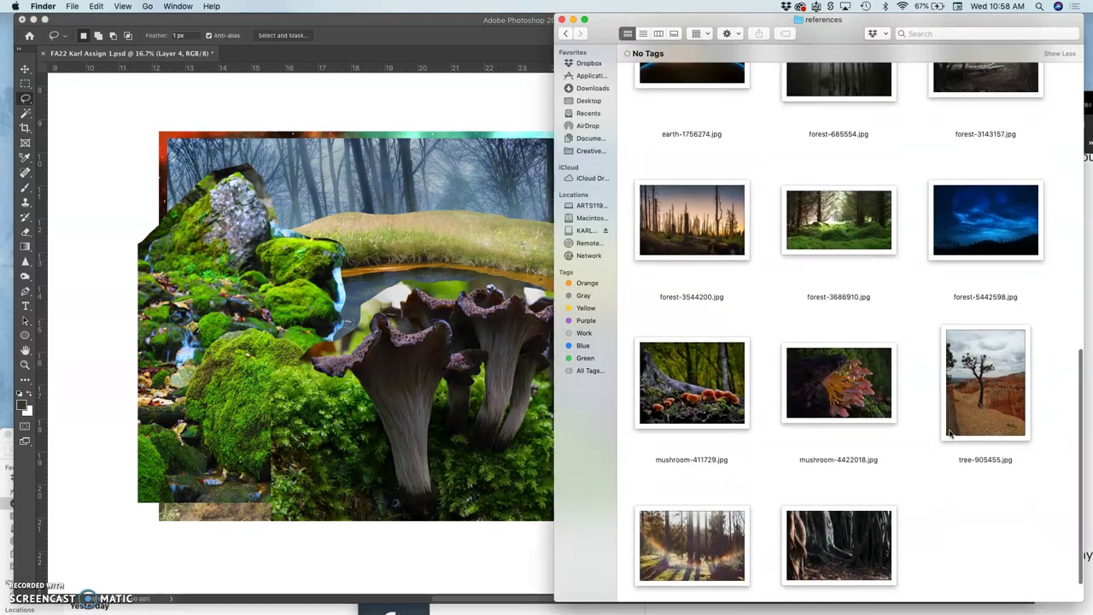
pyautogui.scroll(2, 949, 434)
pyautogui.scroll(-2, 949, 434)
pyautogui.scroll(5, 949, 433)
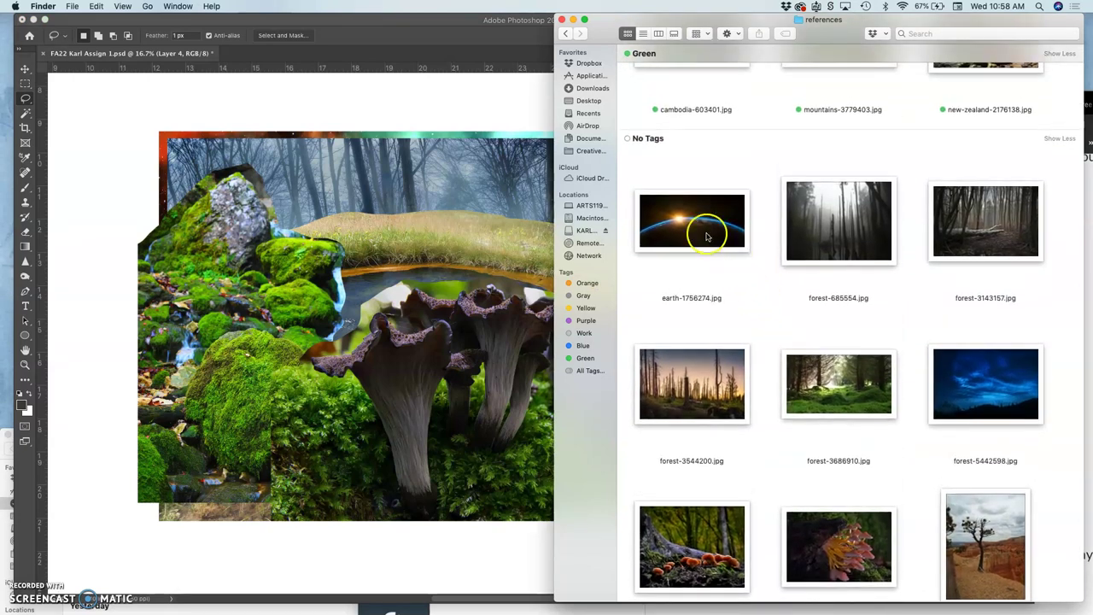
pyautogui.moveTo(706, 227); pyautogui.dragTo(299, 309)
# Step: Resize and reposition the earth image with Free Transform, then move its layer below Layer 2
pyautogui.press('super+minus')
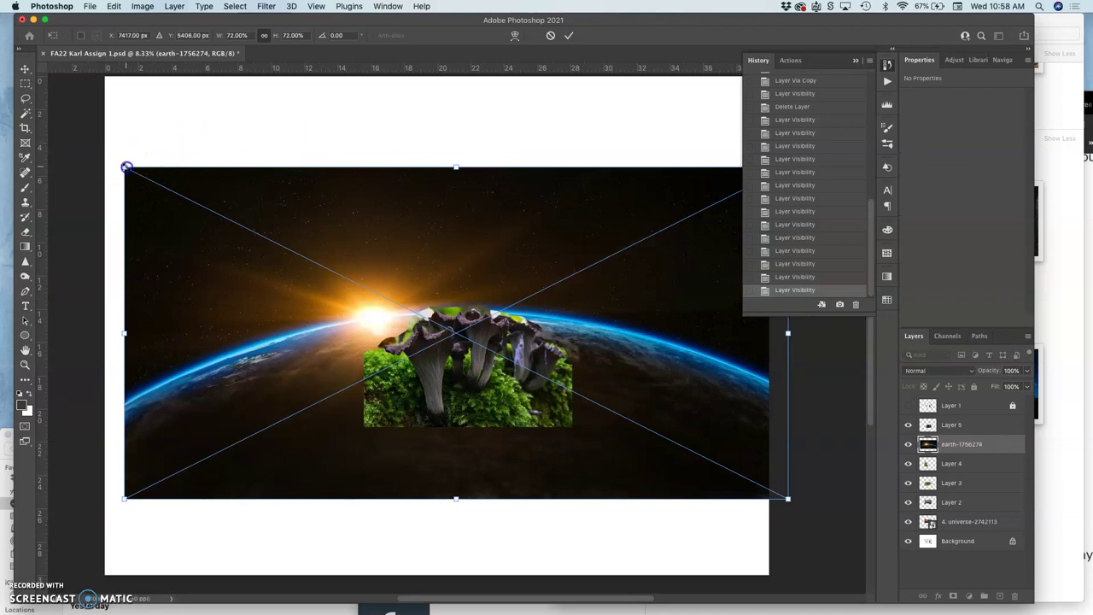
pyautogui.moveTo(127, 167); pyautogui.dragTo(455, 309)
pyautogui.rightClick(623, 380)
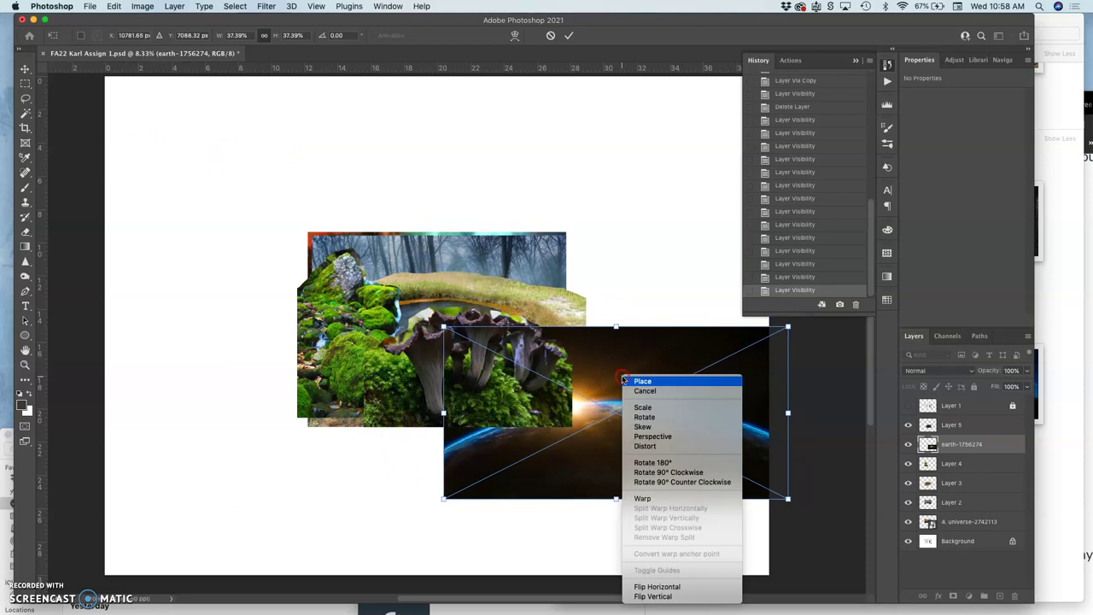
pyautogui.click(653, 586)
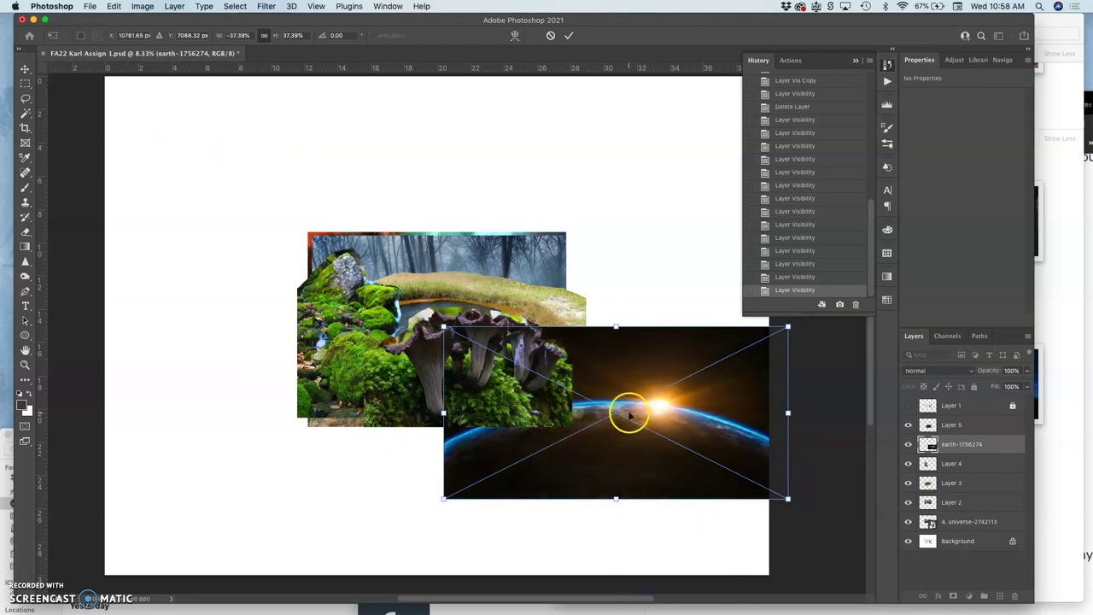
pyautogui.moveTo(630, 391); pyautogui.dragTo(464, 273)
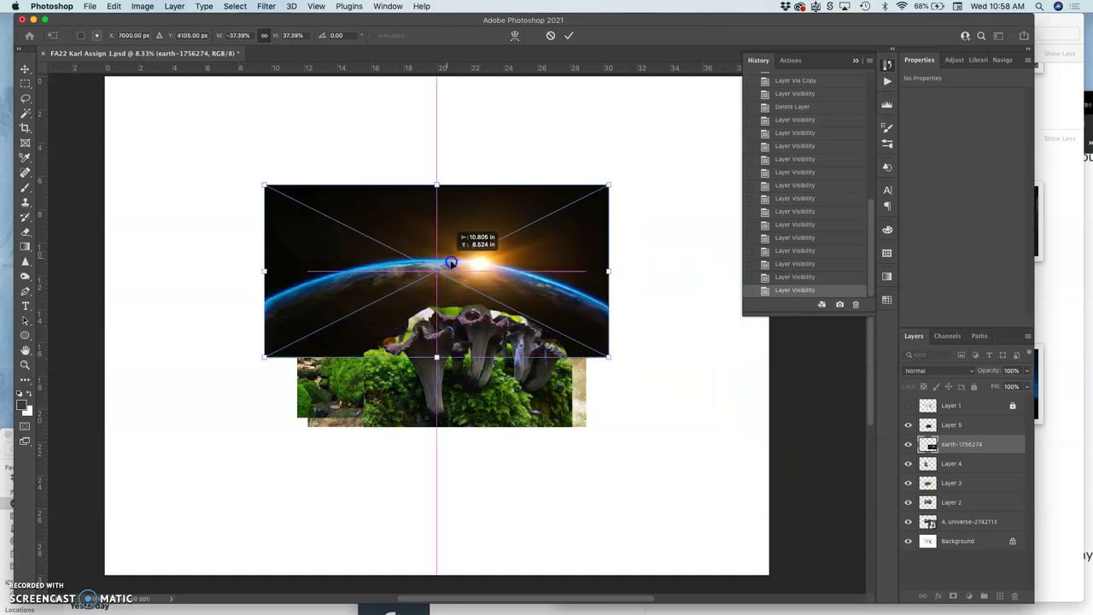
pyautogui.moveTo(457, 265); pyautogui.dragTo(483, 279)
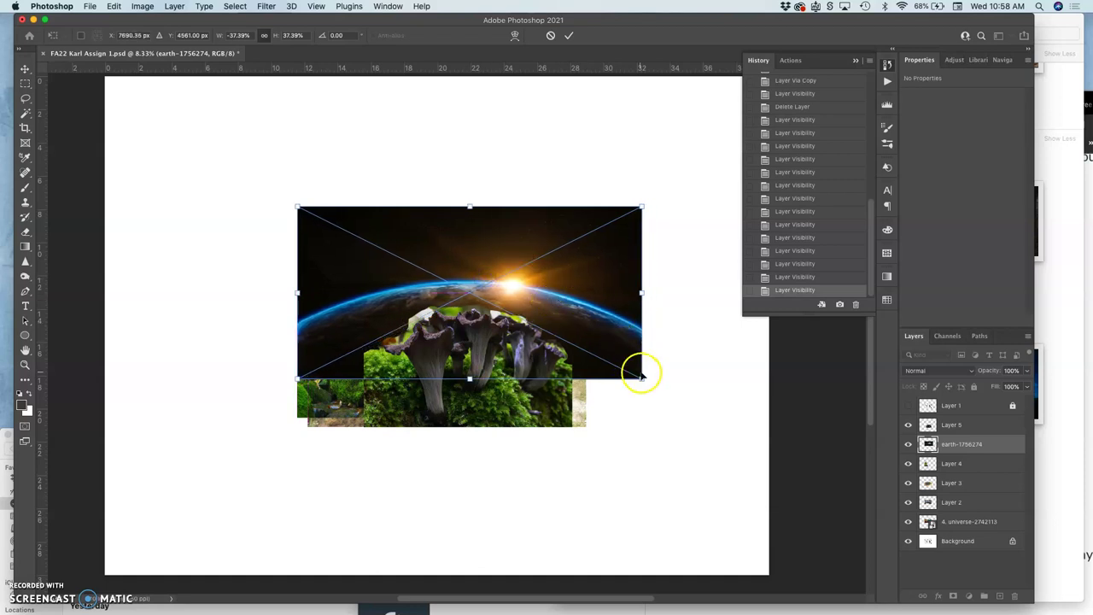
pyautogui.moveTo(642, 378); pyautogui.dragTo(655, 391)
pyautogui.press('Return')
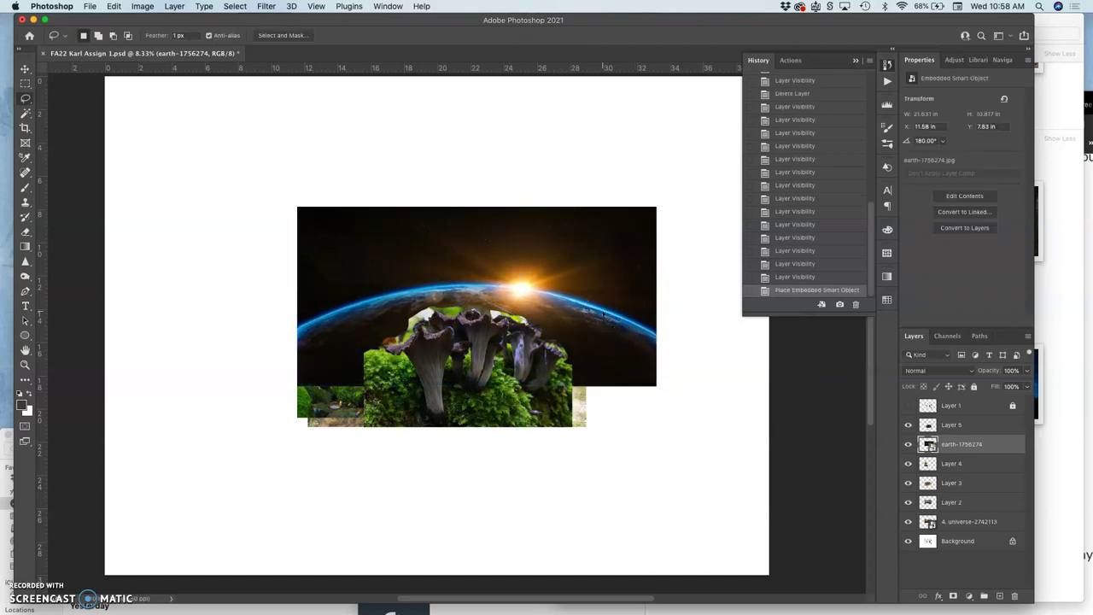
pyautogui.moveTo(976, 446); pyautogui.dragTo(908, 483)
# Step: Show guides across the canvas and trace a lasso selection around the mushroom cluster
pyautogui.click(627, 373)
pyautogui.hscroll(3, 624, 373)
pyautogui.scroll(-2, 626, 374)
pyautogui.click(504, 301)
pyautogui.press('super+semicolon')
pyautogui.moveTo(503, 301)
pyautogui.mouseDown()
pyautogui.moveTo(460, 227)
pyautogui.moveTo(501, 378)
pyautogui.moveTo(293, 224)
pyautogui.moveTo(451, 270)
pyautogui.moveTo(333, 356)
pyautogui.moveTo(435, 245)
pyautogui.moveTo(439, 259)
pyautogui.moveTo(475, 257)
pyautogui.moveTo(515, 398)
pyautogui.moveTo(234, 185)
pyautogui.moveTo(478, 191)
pyautogui.moveTo(285, 385)
pyautogui.mouseUp()
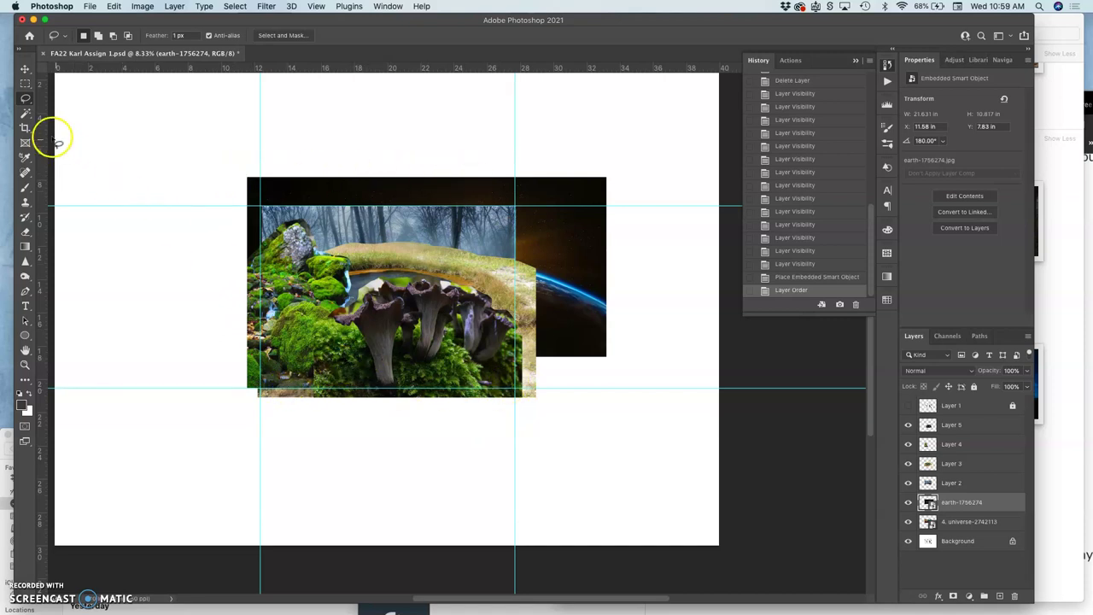
# Step: Try cropping the canvas with the Crop tool and dismiss the full scratch disk error
pyautogui.click(24, 128)
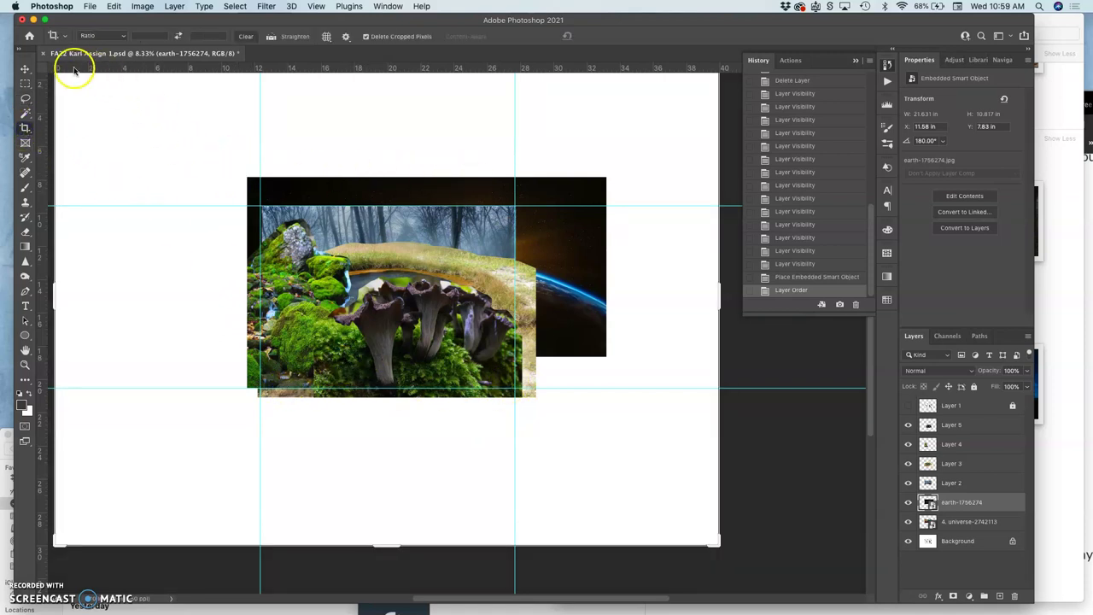
pyautogui.moveTo(100, 121); pyautogui.dragTo(72, 130)
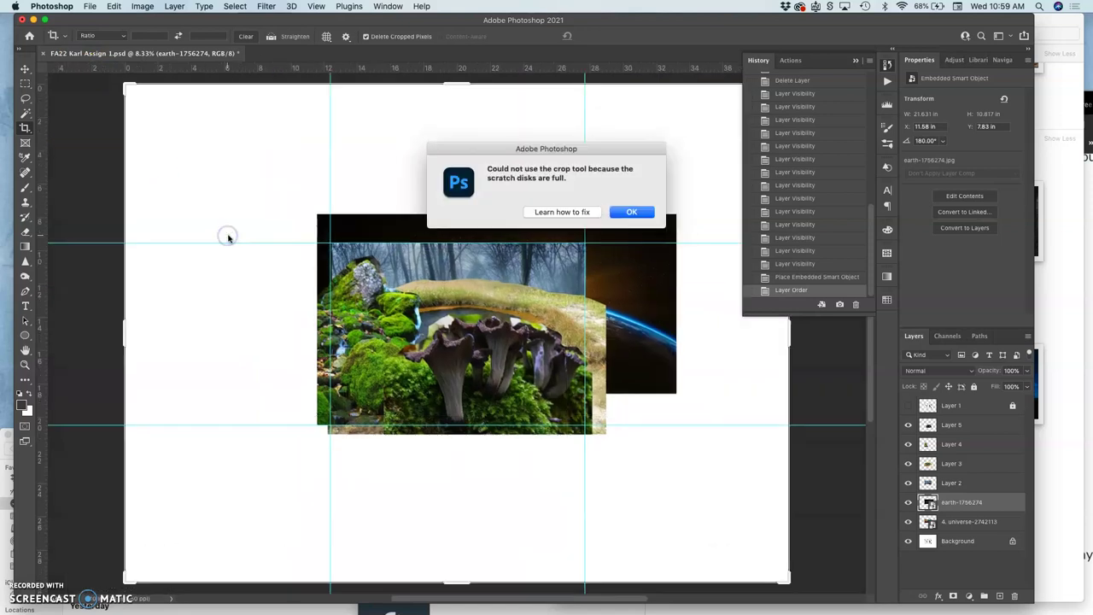
pyautogui.click(517, 211)
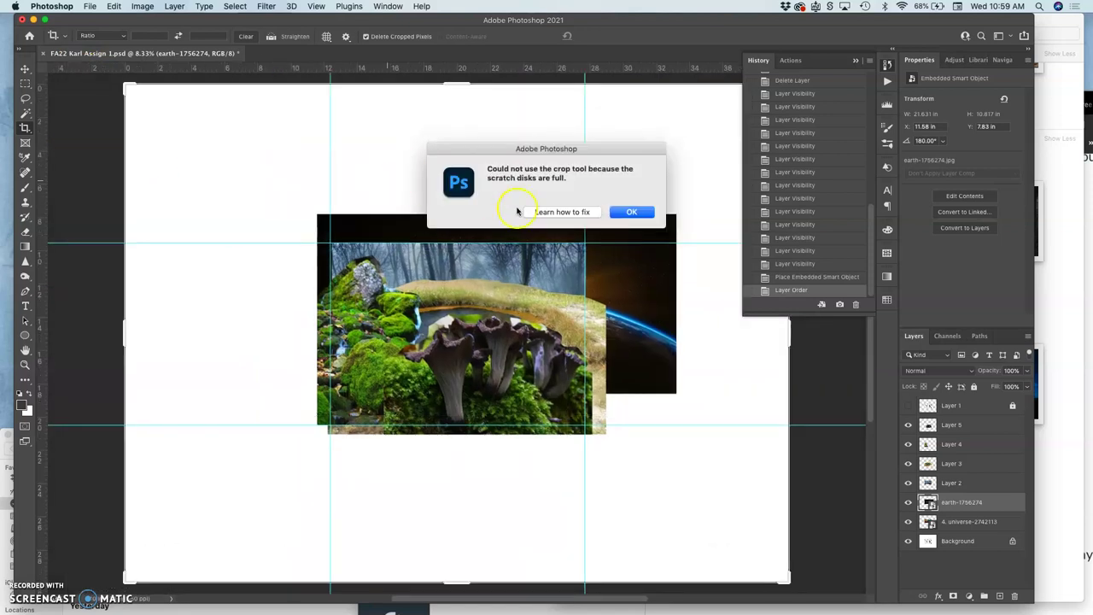
pyautogui.click(630, 211)
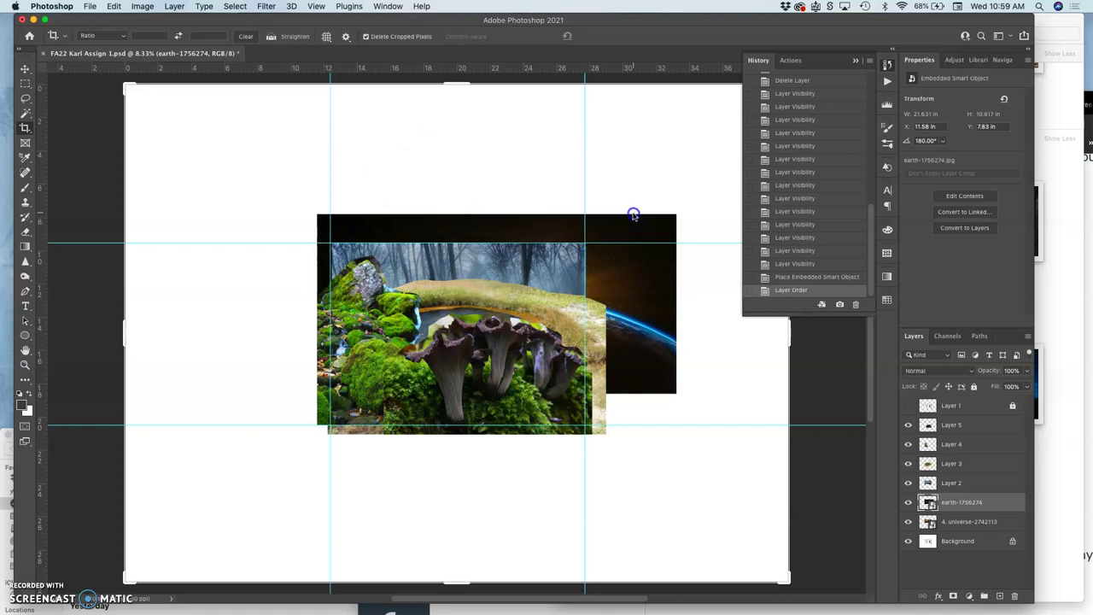
pyautogui.click(524, 234)
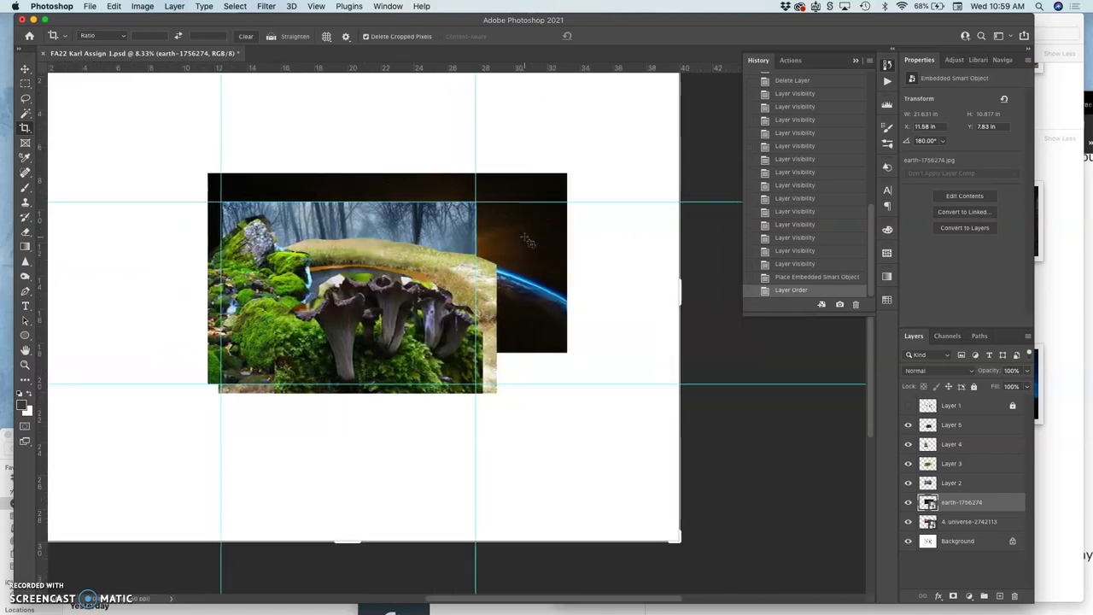
pyautogui.click(396, 237)
# Step: Switch back to the Lasso tool and save the document
pyautogui.click(26, 98)
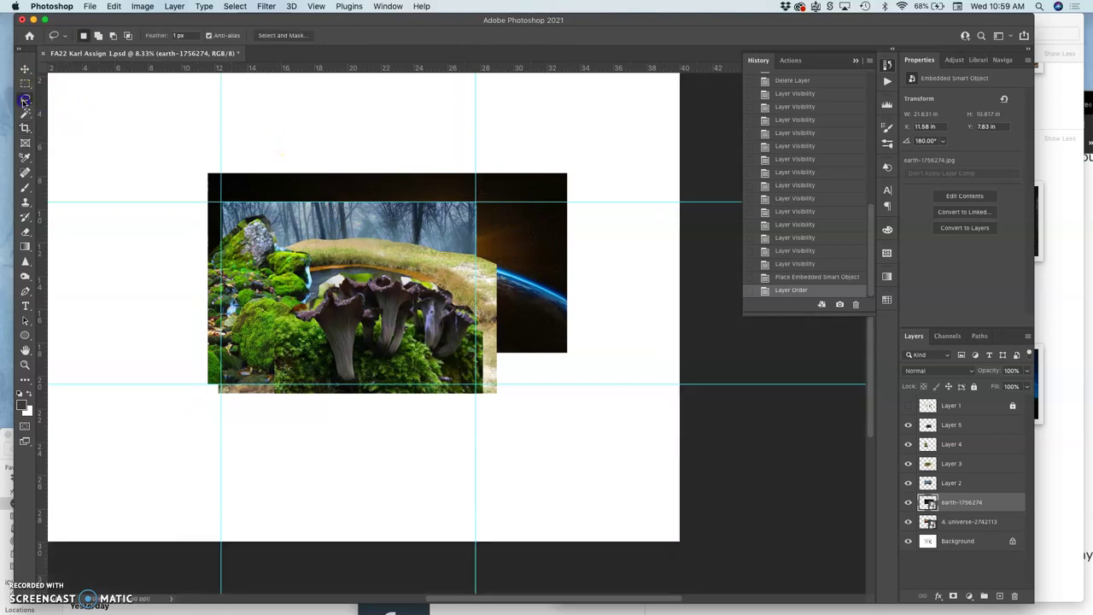
pyautogui.click(90, 6)
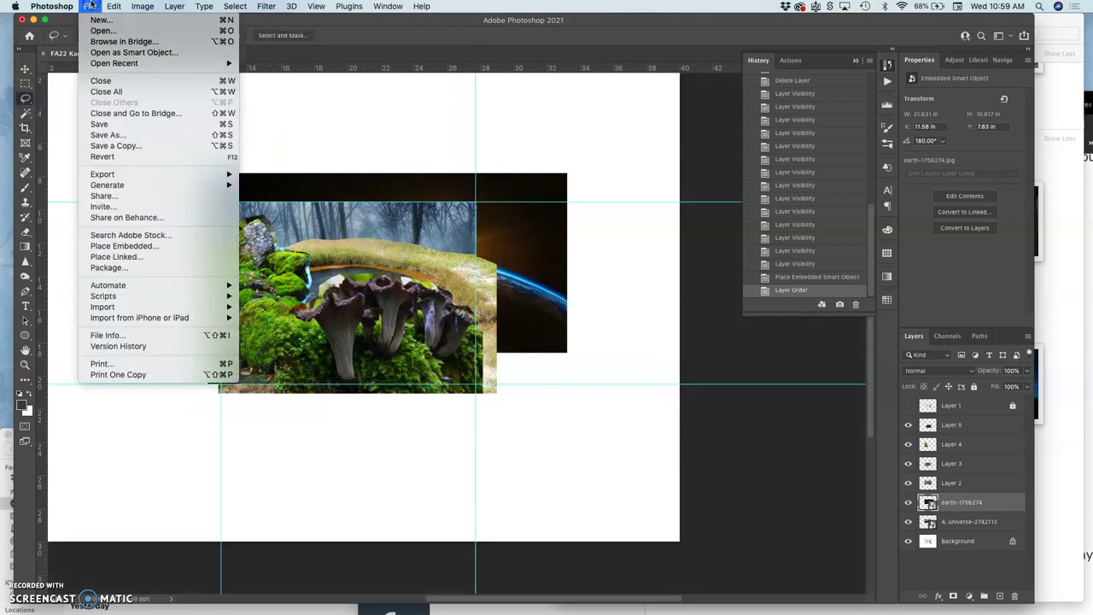
pyautogui.click(110, 129)
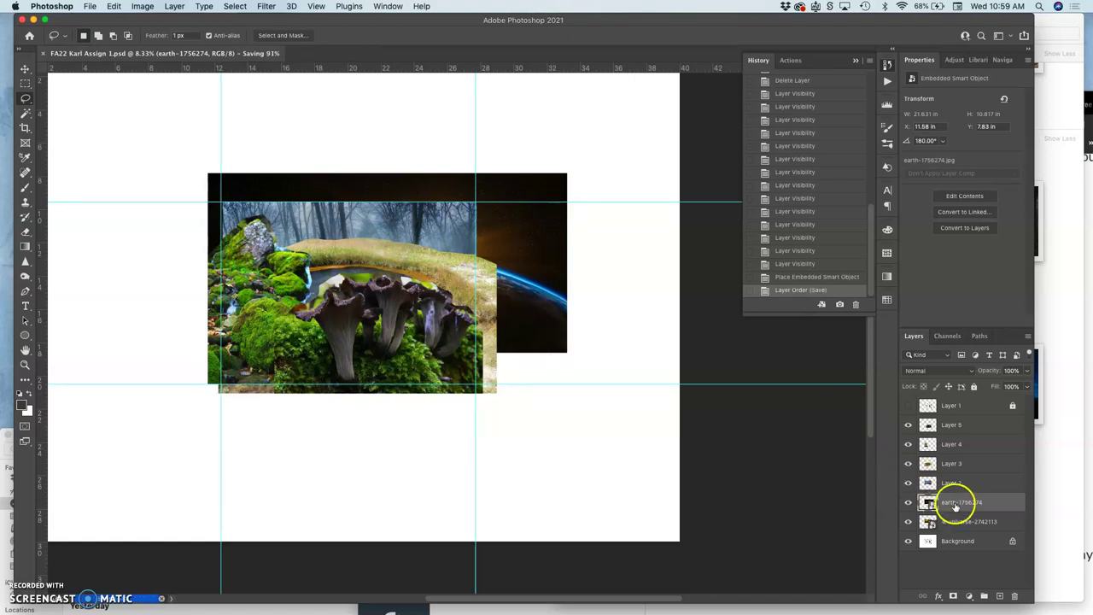
# Step: Rasterize the earth-1756274 and universe-2742113 layers
pyautogui.rightClick(954, 503)
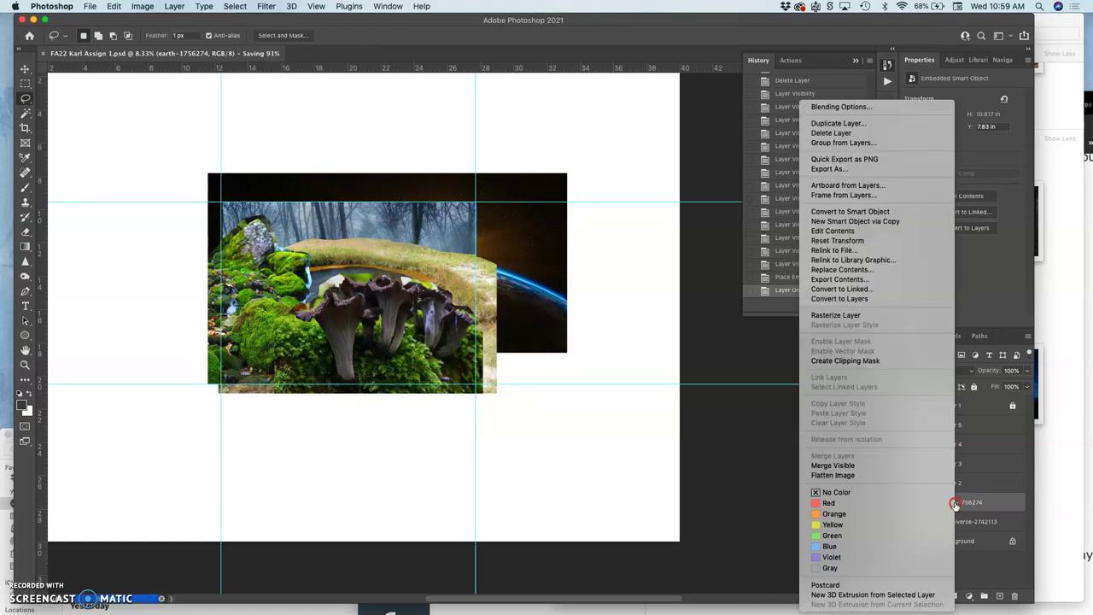
pyautogui.click(847, 316)
pyautogui.click(955, 517)
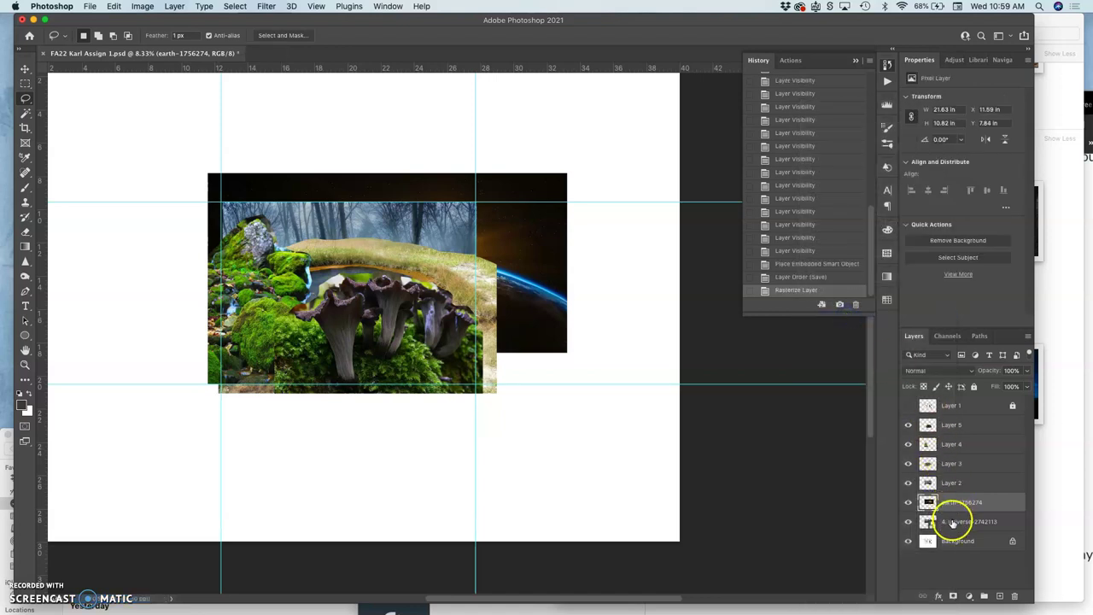
pyautogui.rightClick(953, 521)
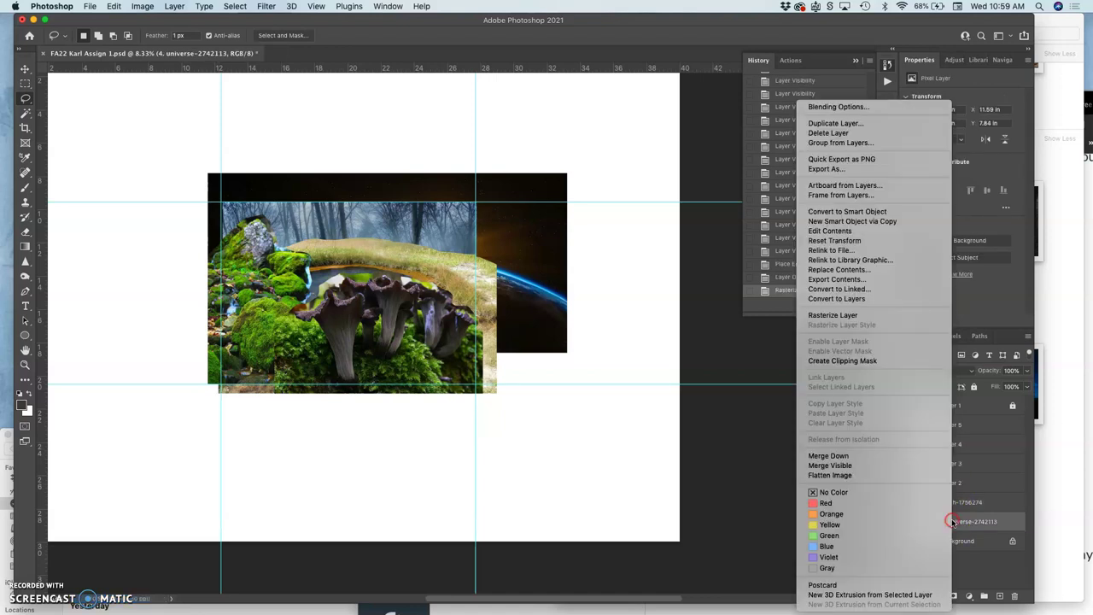
pyautogui.click(850, 318)
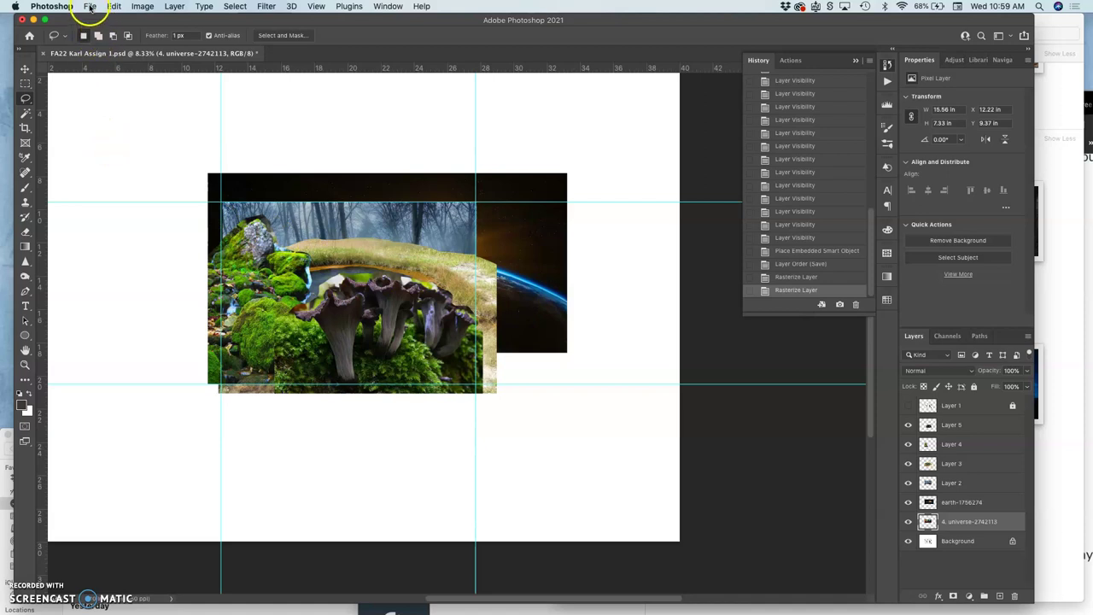
# Step: Save the document again with the rasterized layers
pyautogui.click(90, 7)
pyautogui.click(105, 125)
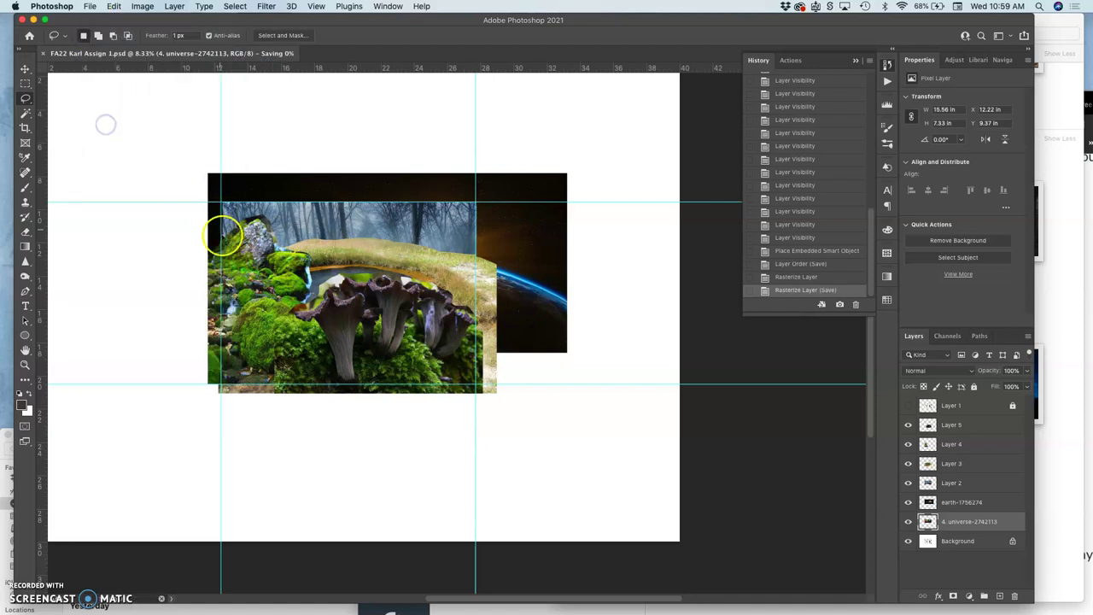
pyautogui.hscroll(-3, 231, 263)
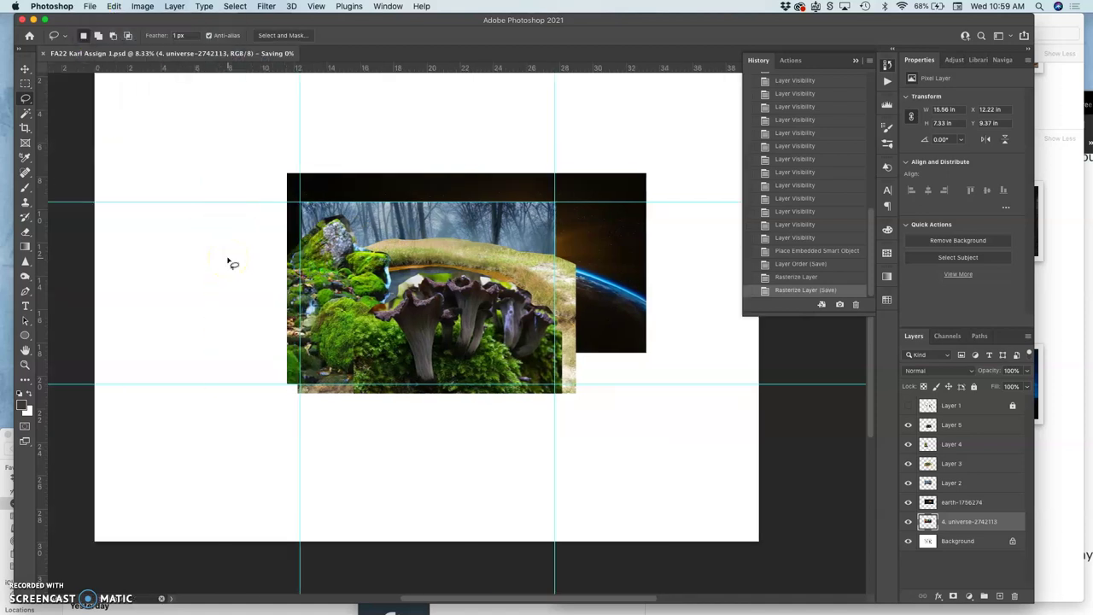
pyautogui.click(133, 90)
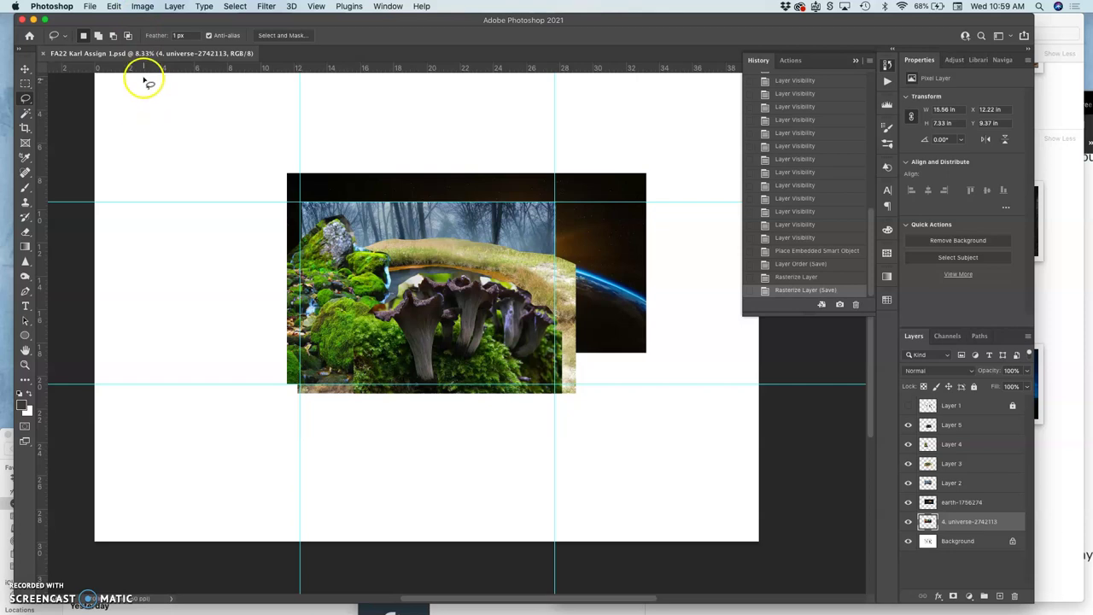
# Step: Drag the bottom-left Crop tool handle, which brings up the scratch disk preview warning
pyautogui.click(90, 6)
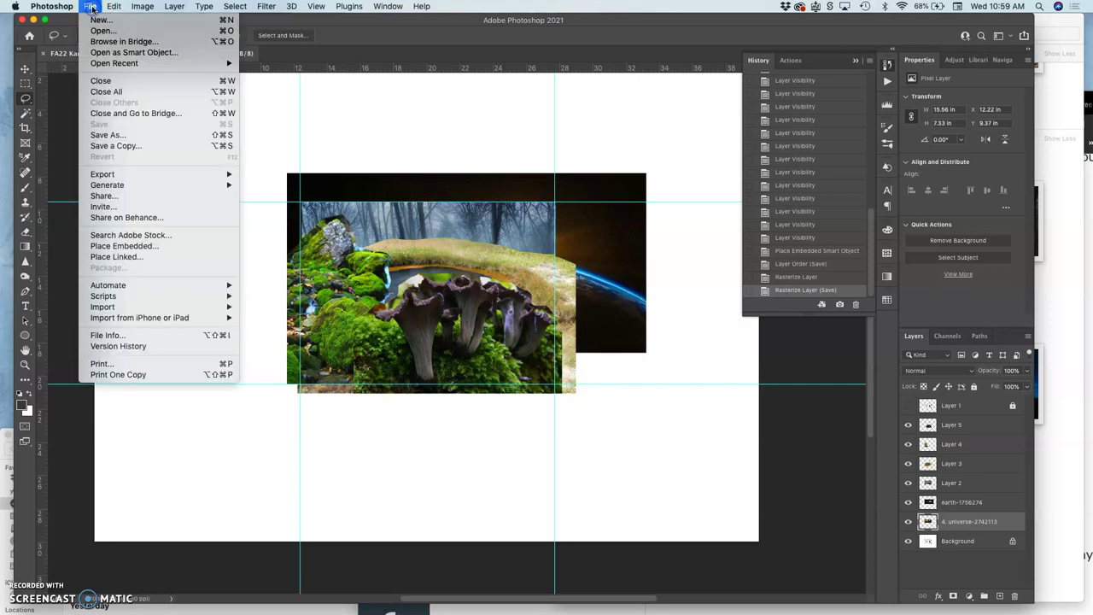
pyautogui.click(90, 7)
pyautogui.click(25, 126)
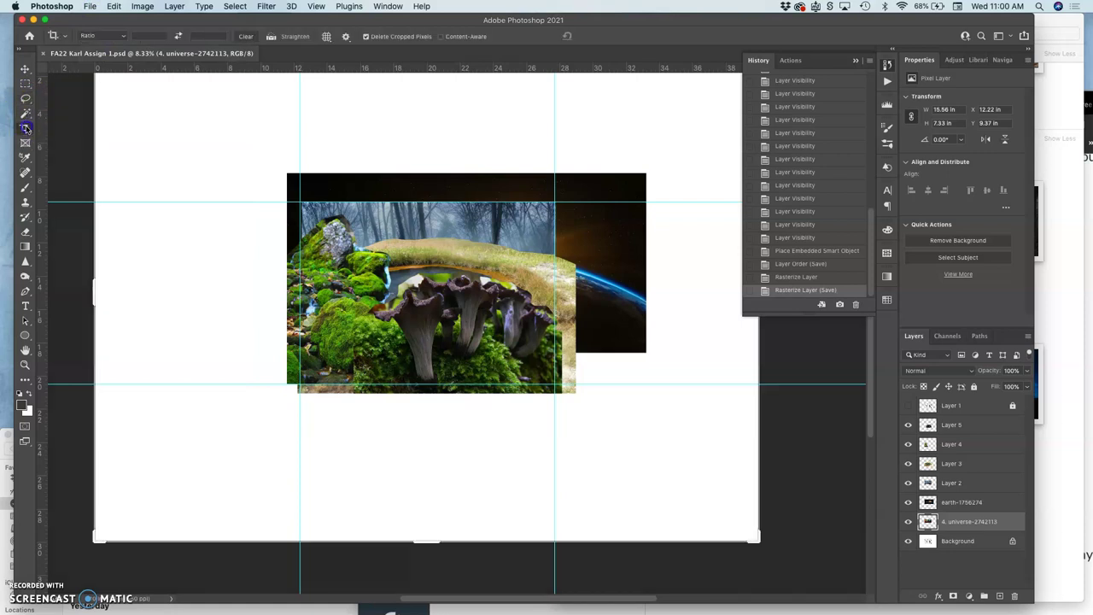
pyautogui.click(99, 538)
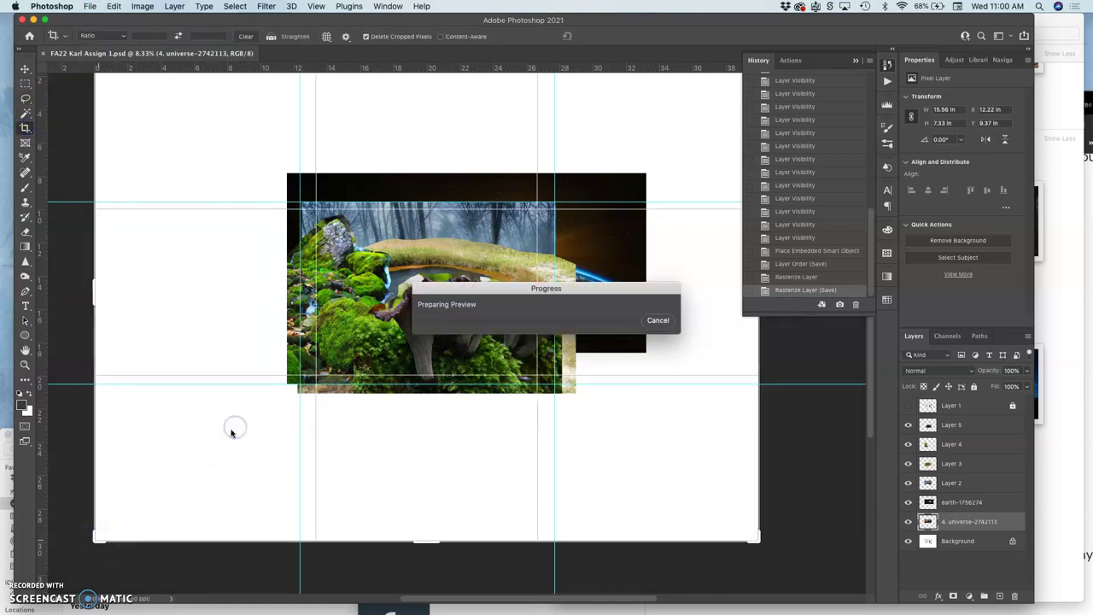